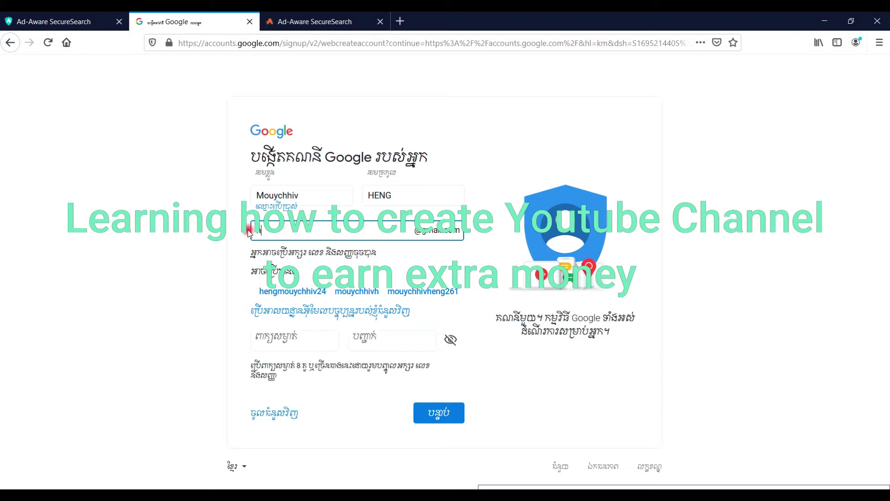
Enter a Gmail username, adding a period and then '2020' until it is accepted as available.
left_click(296, 232)
type(".")
left_click(222, 253)
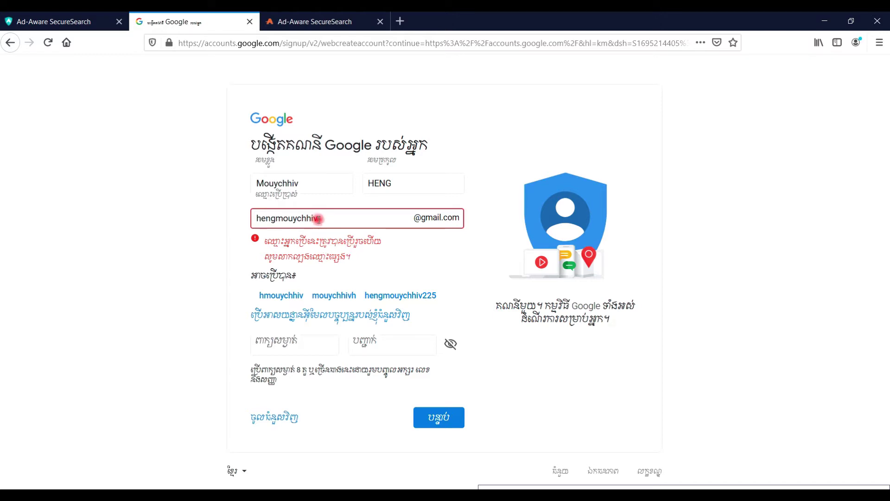
left_click(330, 219)
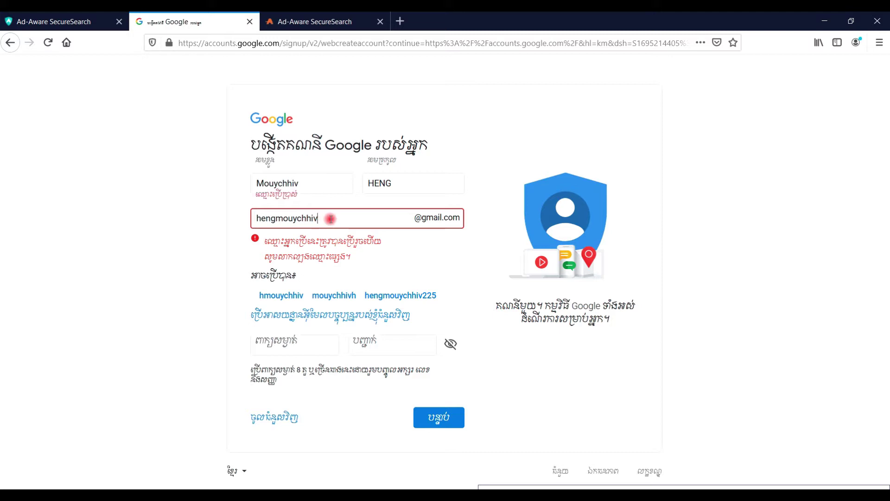
left_click(217, 245)
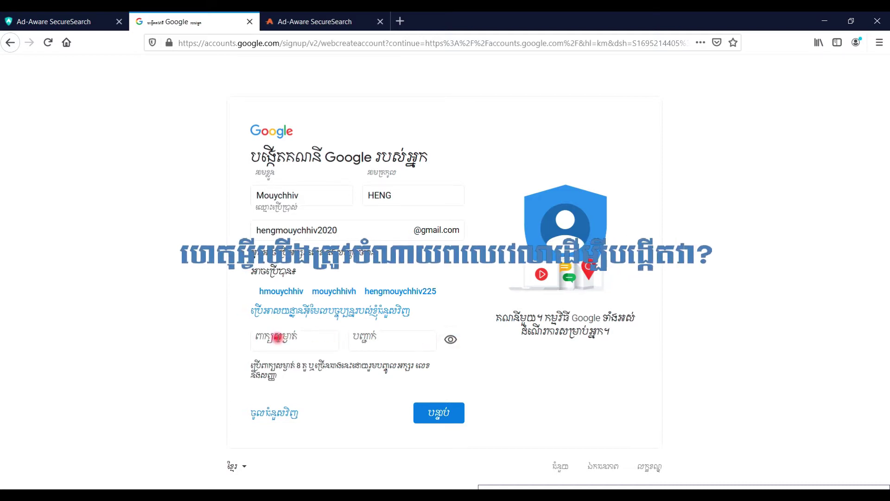
Enter the account password with characters shown, confirm it, and submit the step.
left_click(449, 338)
left_click(290, 336)
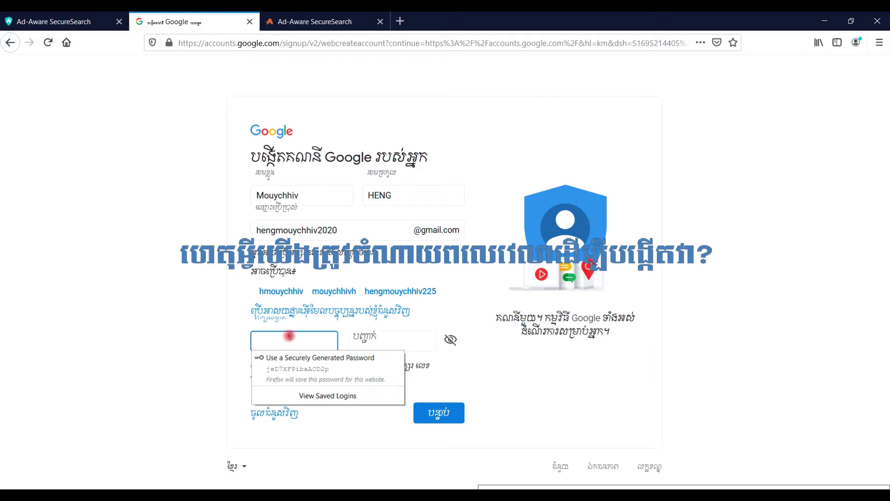
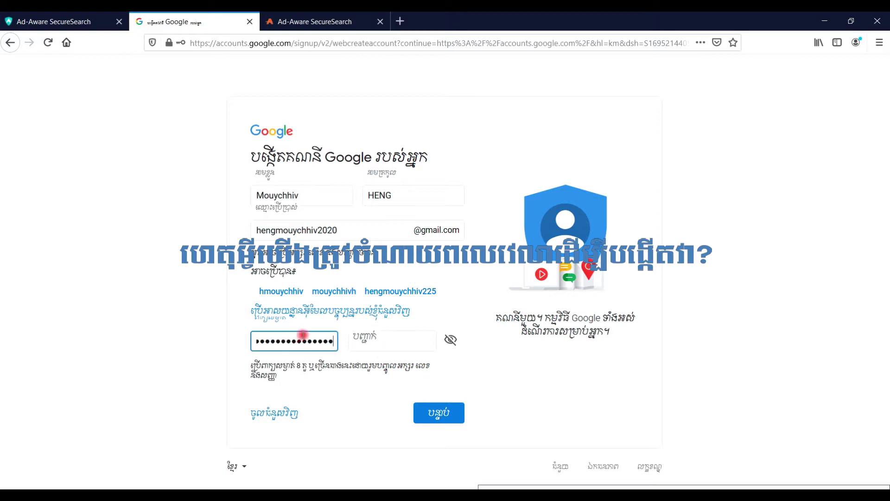
left_click(373, 341)
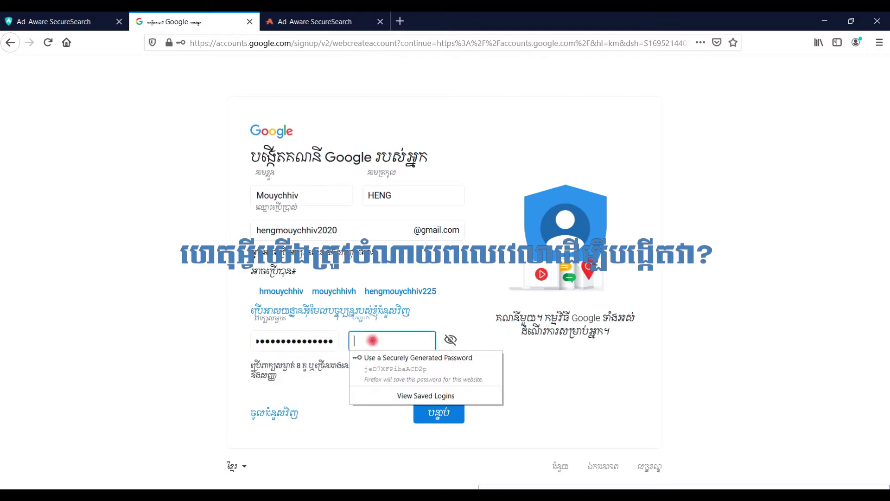
type("*******")
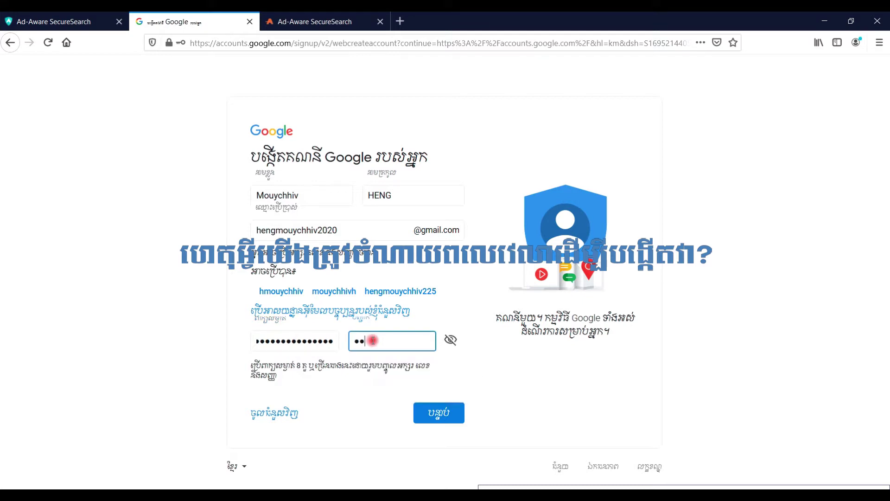
type("**********")
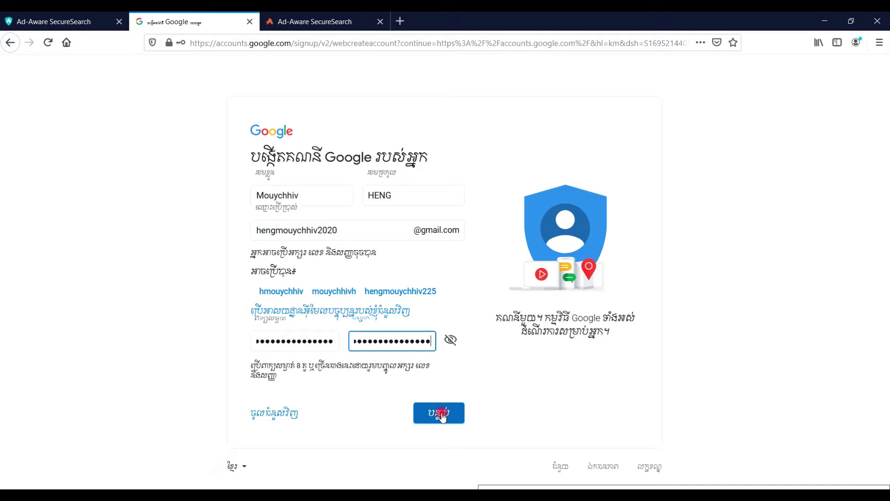
left_click(441, 413)
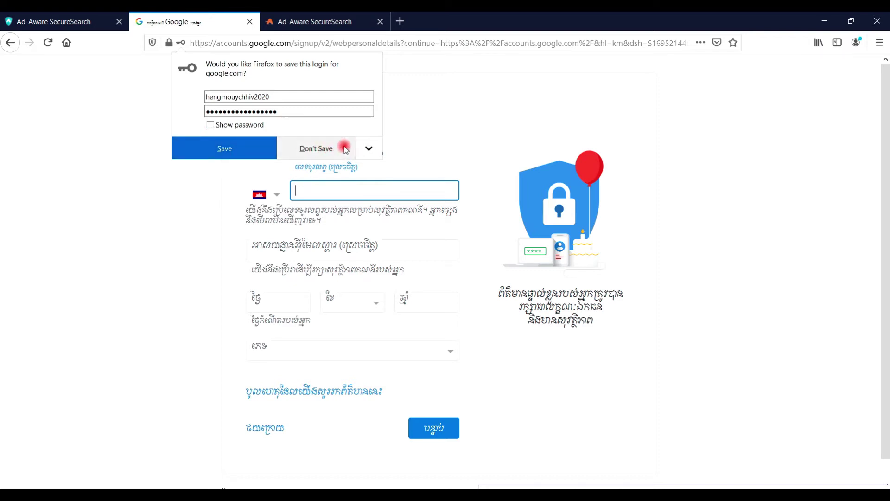
Decline Firefox's save-login prompt and start entering the phone number.
left_click(320, 148)
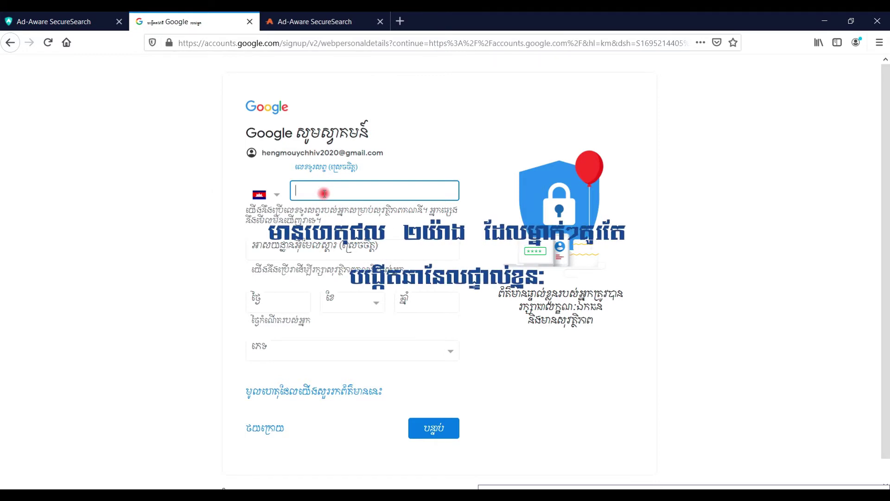
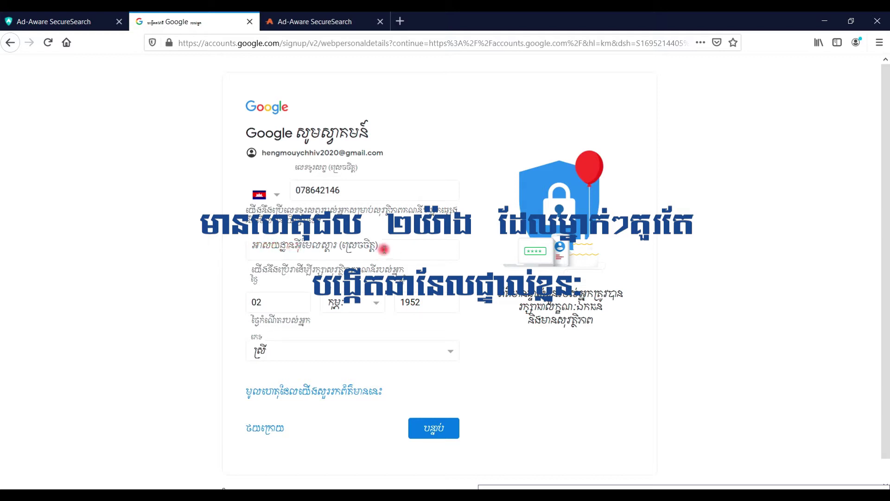
Enter the recovery e-mail address and submit the personal details.
left_click(298, 249)
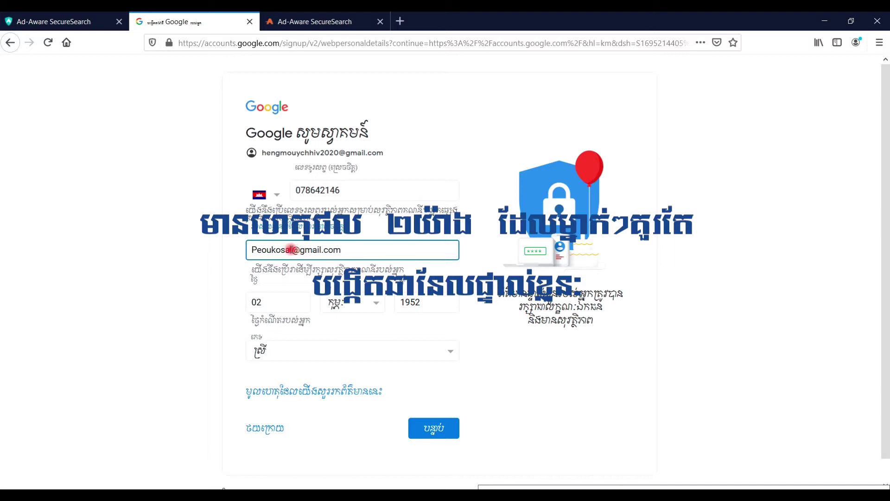
left_click(165, 302)
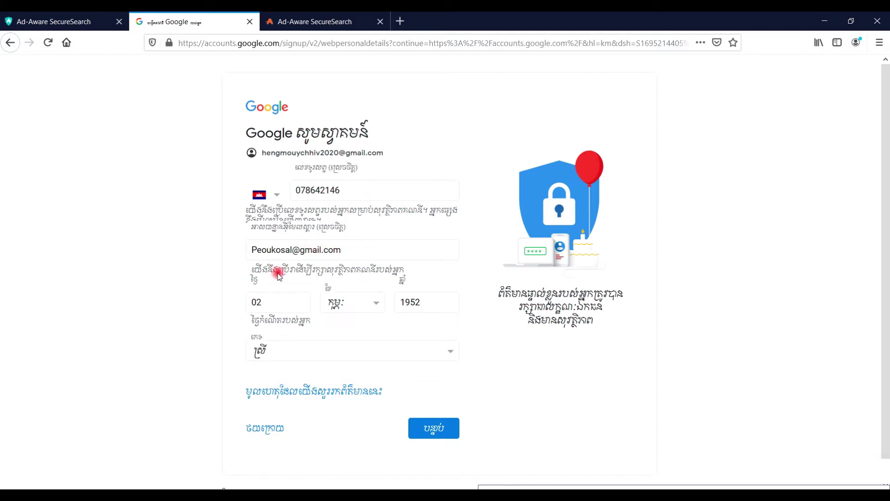
left_click_drag(245, 251, 366, 250)
left_click(202, 254)
left_click(435, 428)
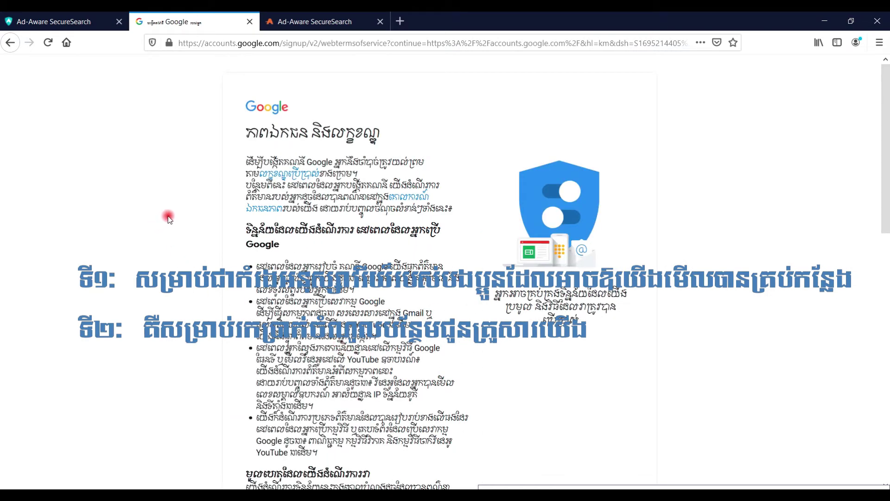
Scroll to the end of the Privacy and Terms page and choose I agree.
scroll(244, 268, "down", 4)
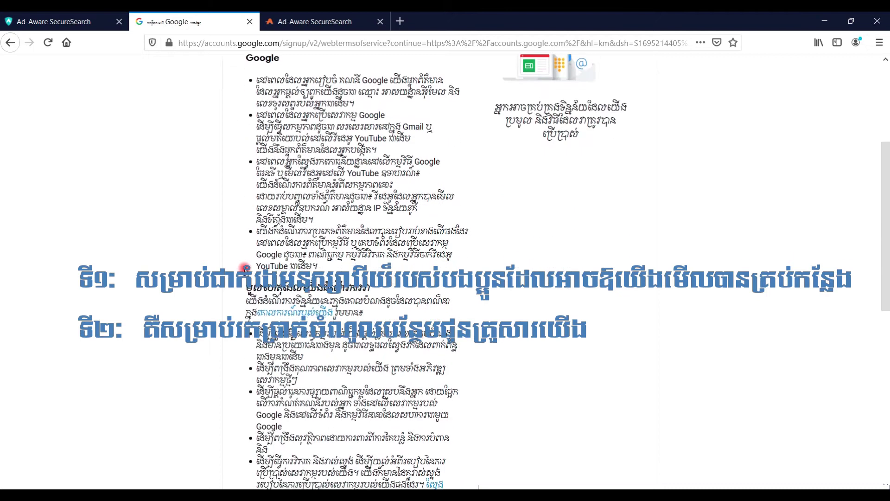
scroll(246, 268, "down", 9)
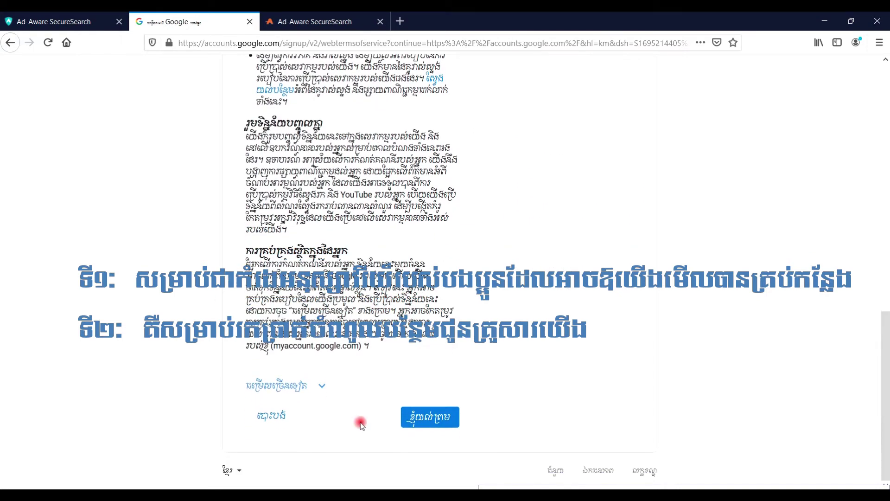
left_click(432, 416)
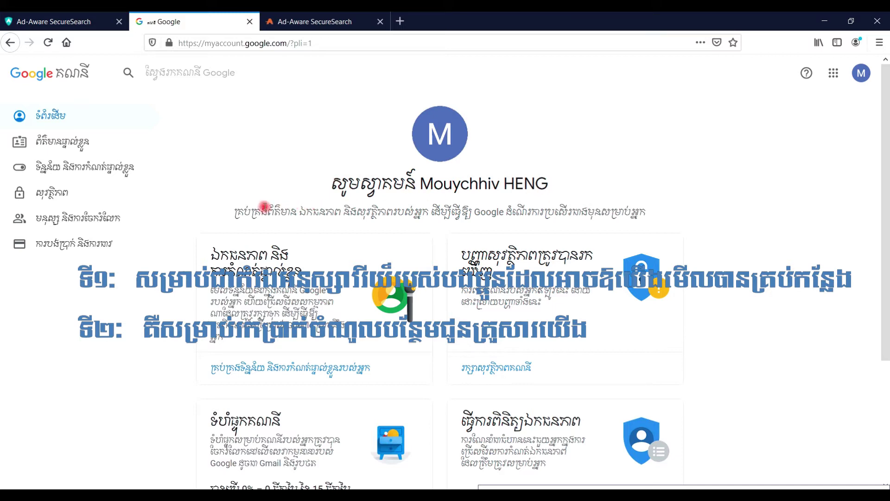
Launch Gmail from the Google apps grid in the account menu.
scroll(696, 222, "down", 1)
scroll(696, 222, "down", 3)
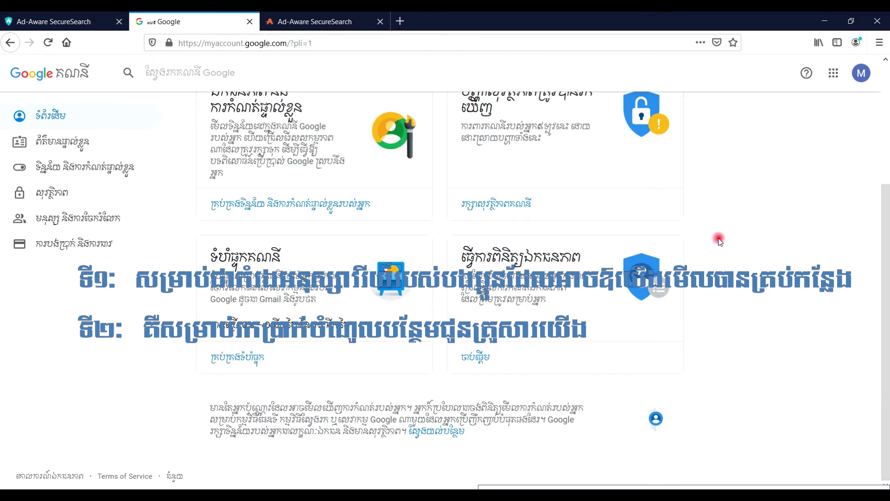
scroll(718, 239, "up", 3)
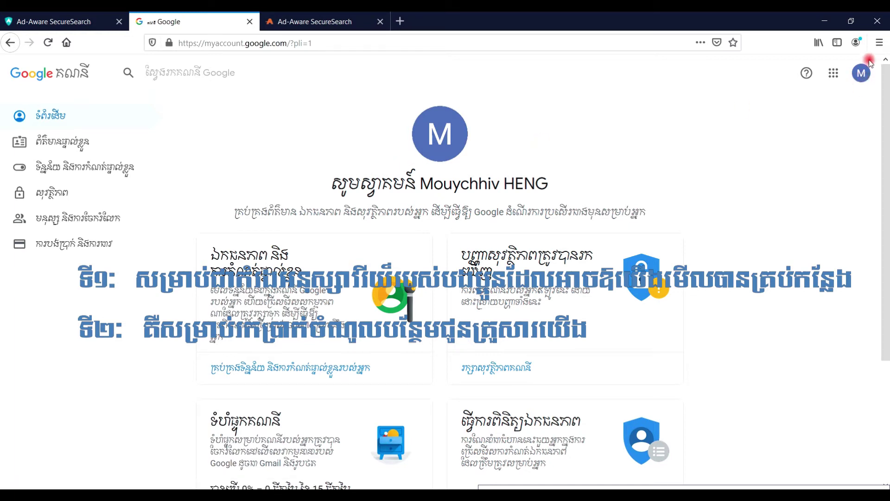
left_click(863, 74)
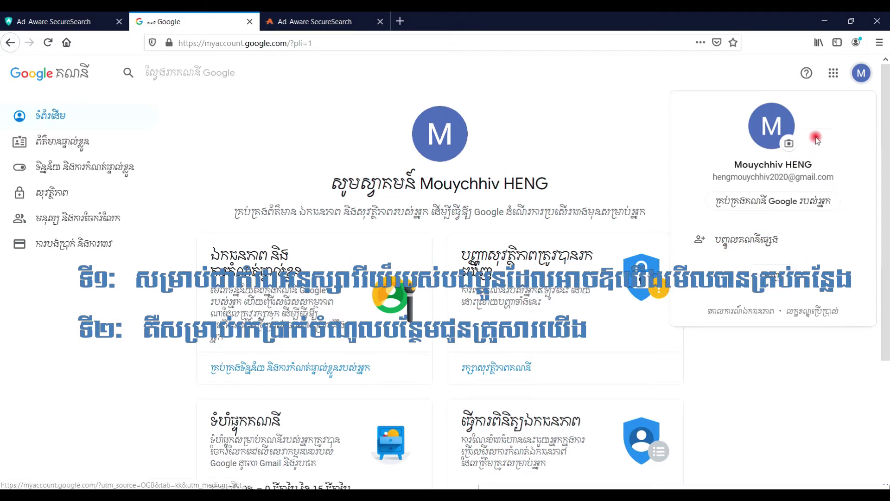
left_click(829, 79)
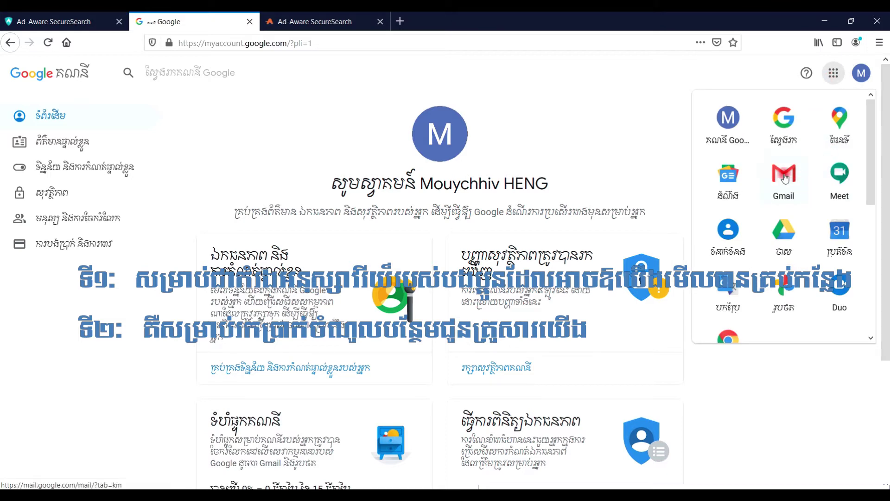
left_click(783, 177)
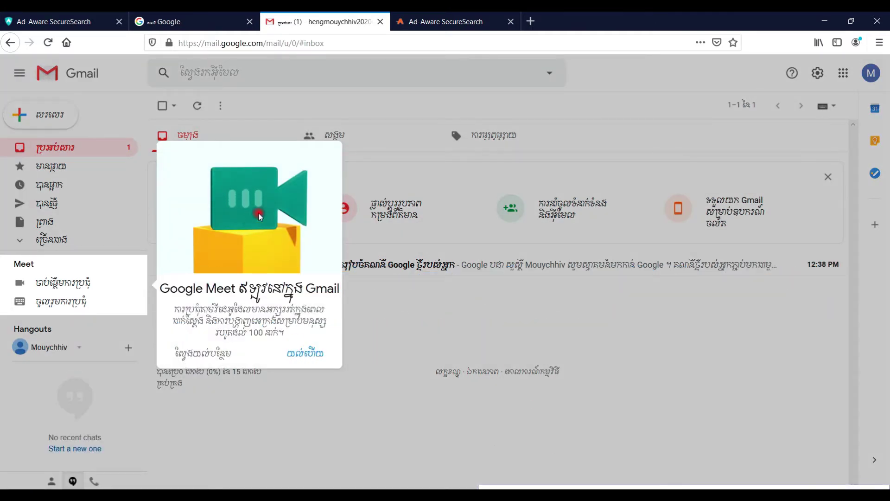
Send the contact an e-mail with subject 'Testing' and body 'Testing only...'.
left_click(302, 353)
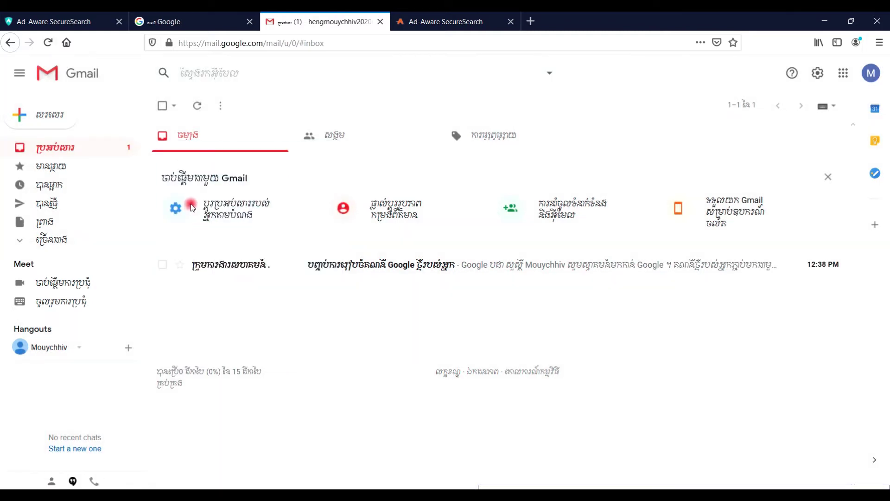
left_click(24, 120)
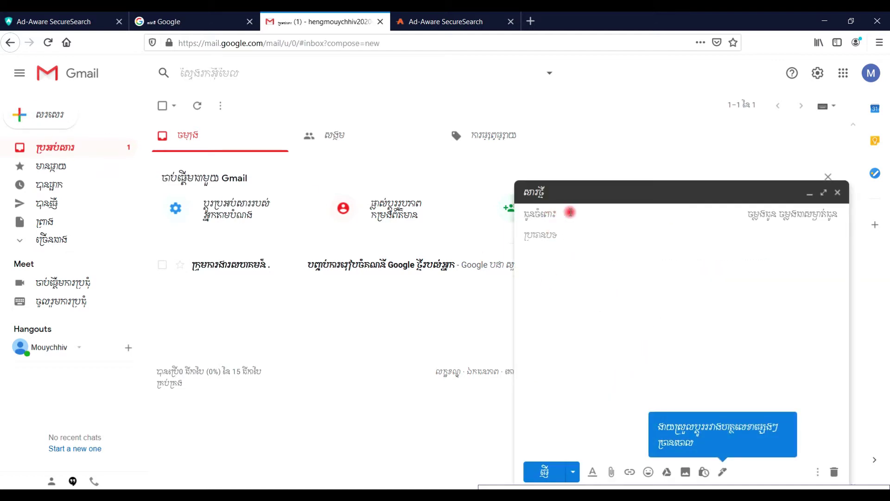
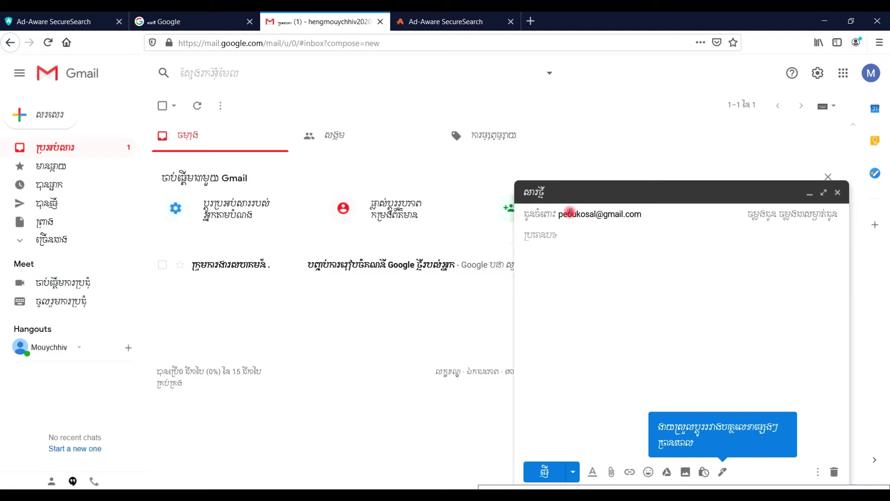
left_click(585, 239)
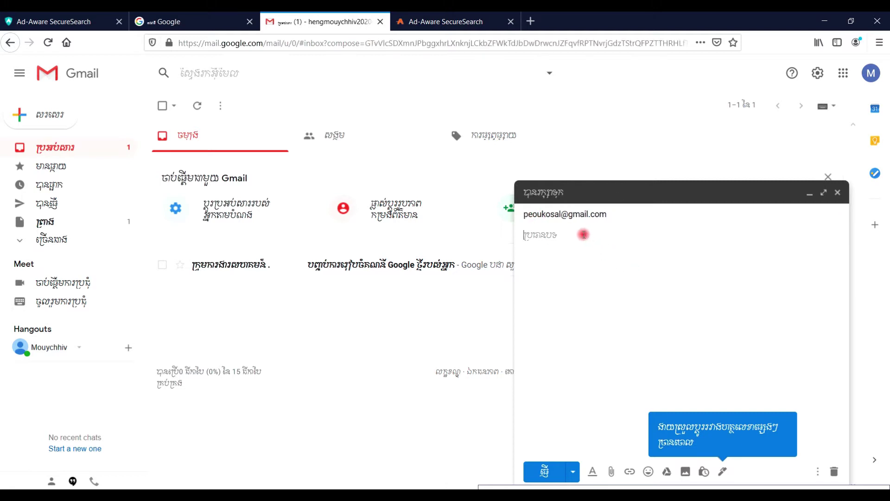
type("s")
key("BackSpace")
type("Testing")
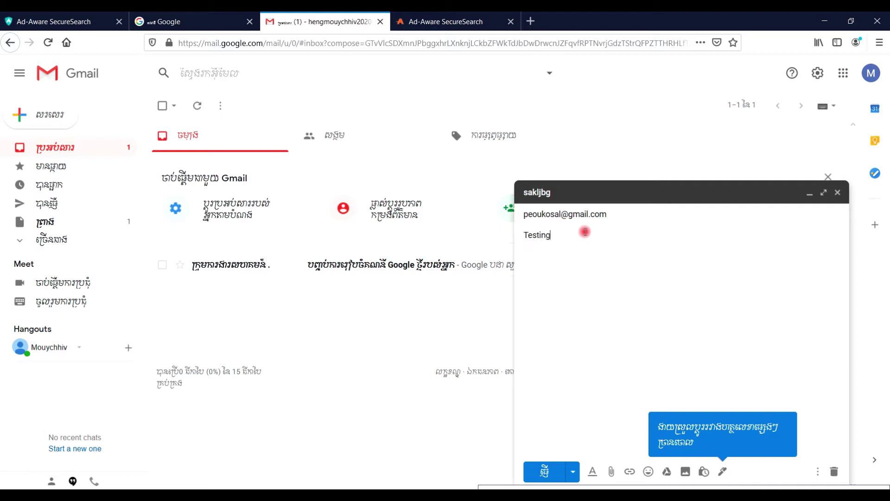
left_click(555, 273)
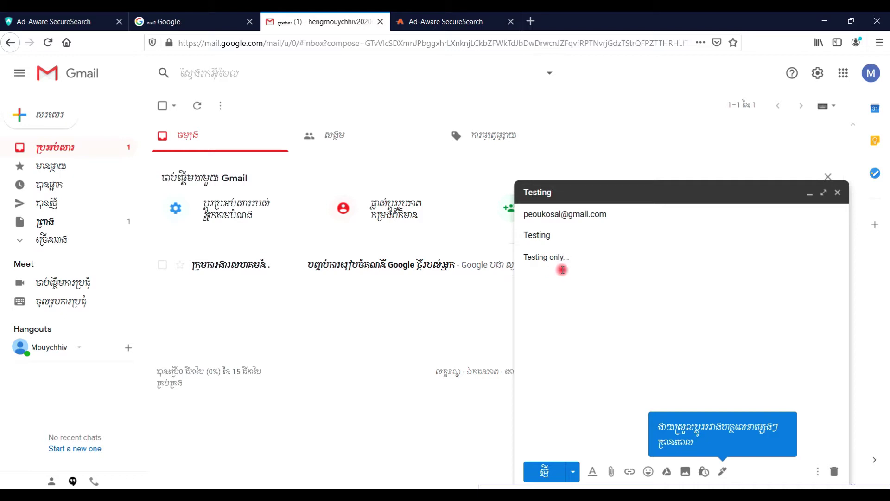
left_click(546, 474)
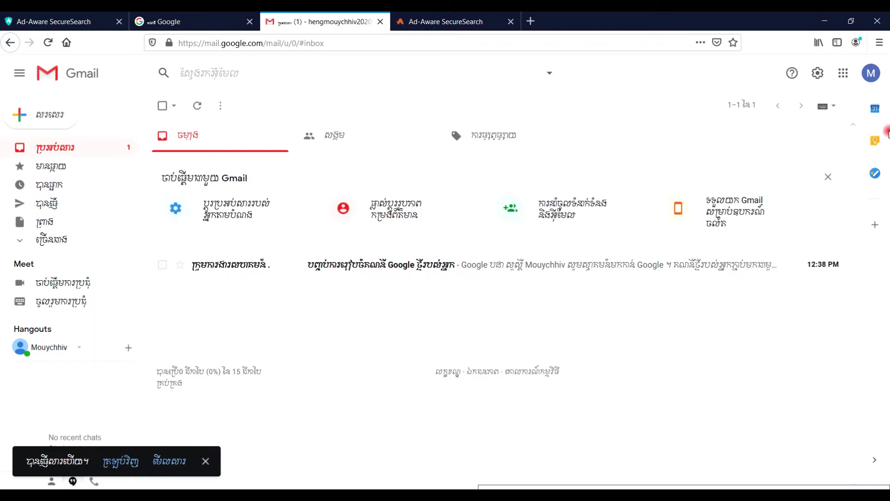
Sign out of Gmail from the avatar's account menu.
left_click(871, 73)
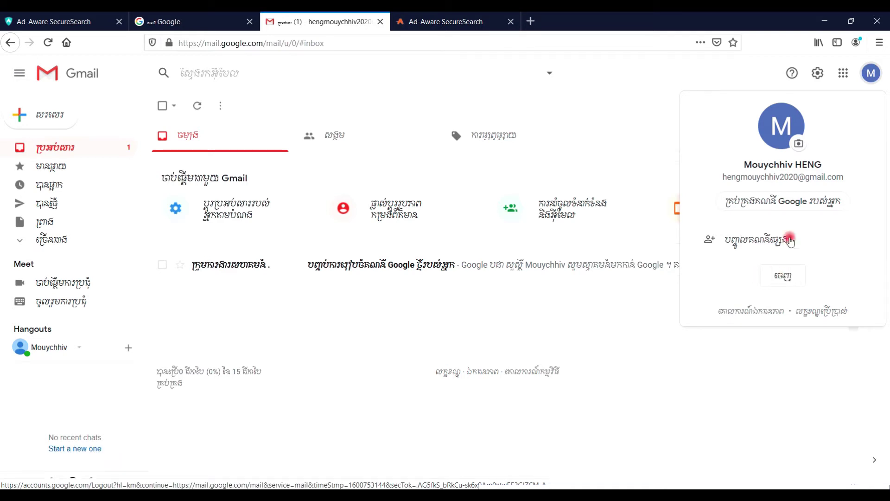
left_click(785, 277)
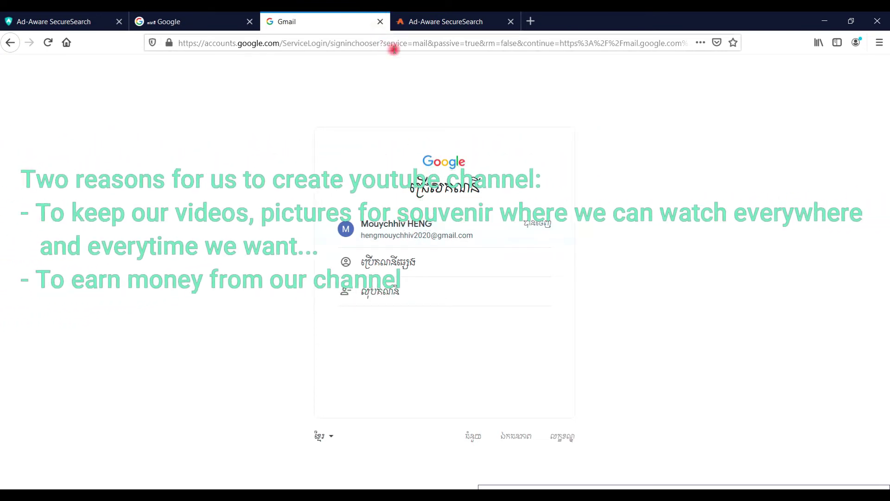
Close all tabs and Firefox, refresh the desktop, and relaunch Firefox.
left_click(381, 22)
left_click(249, 21)
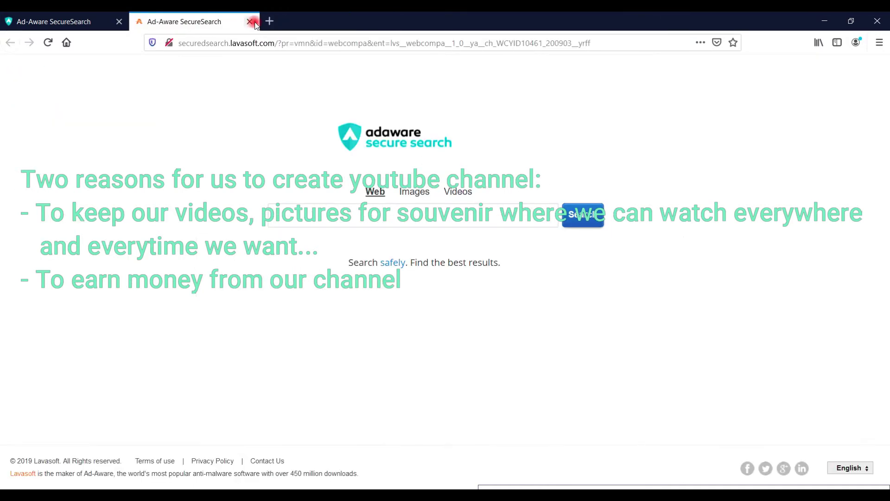
left_click(249, 22)
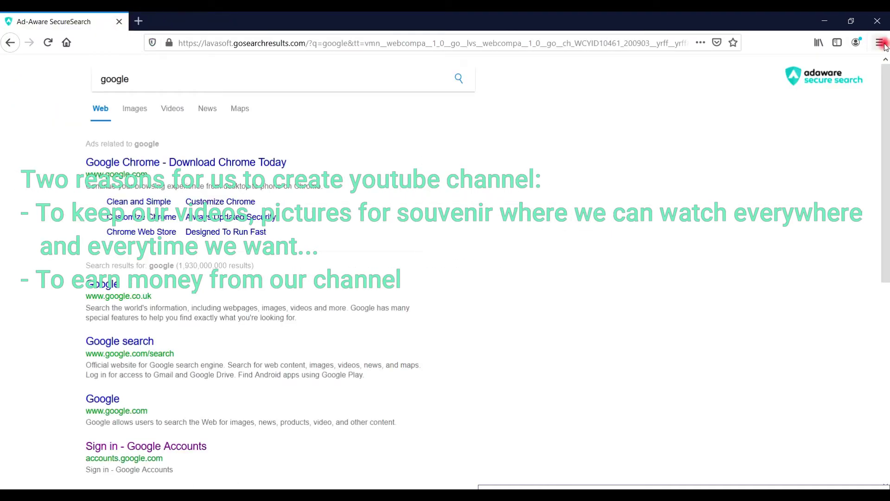
left_click(882, 21)
right_click(541, 95)
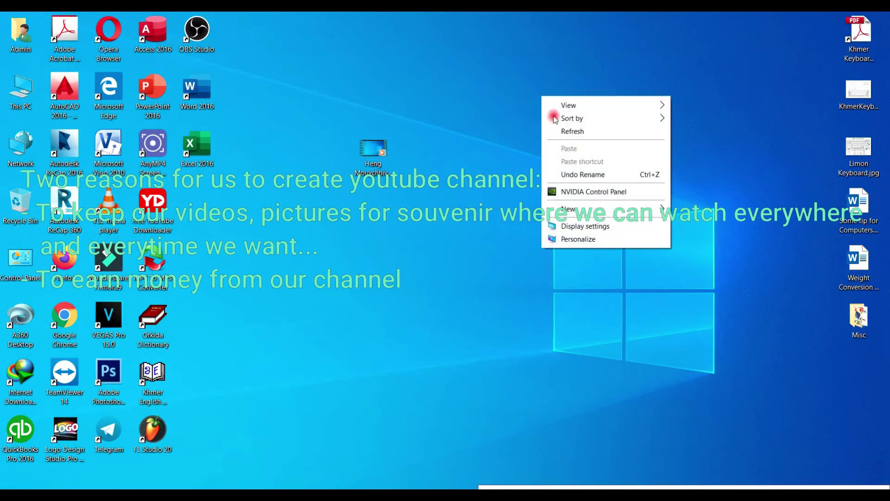
left_click(564, 131)
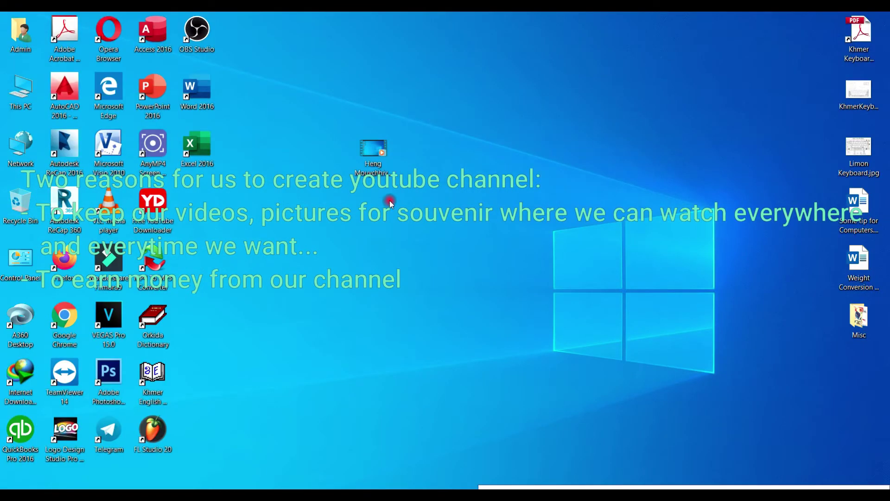
double_click(74, 259)
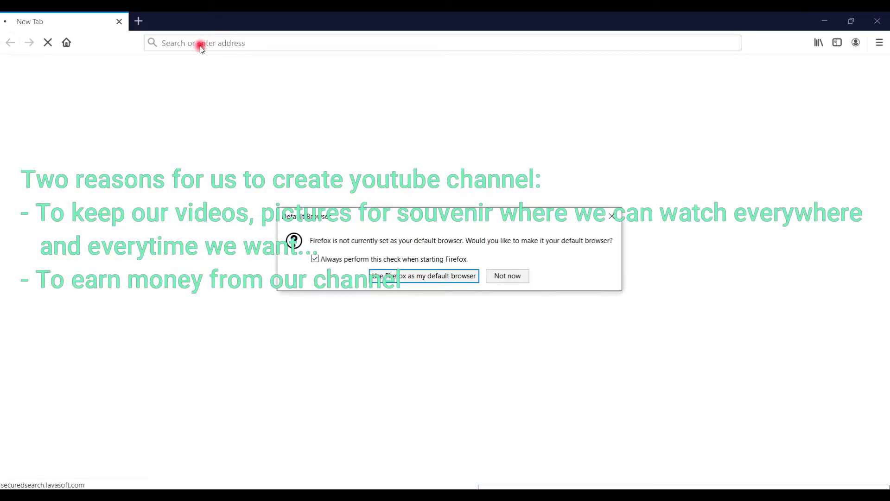
left_click(506, 276)
Search for 'youtube' and load the YouTube home page.
left_click(331, 216)
type("youtube")
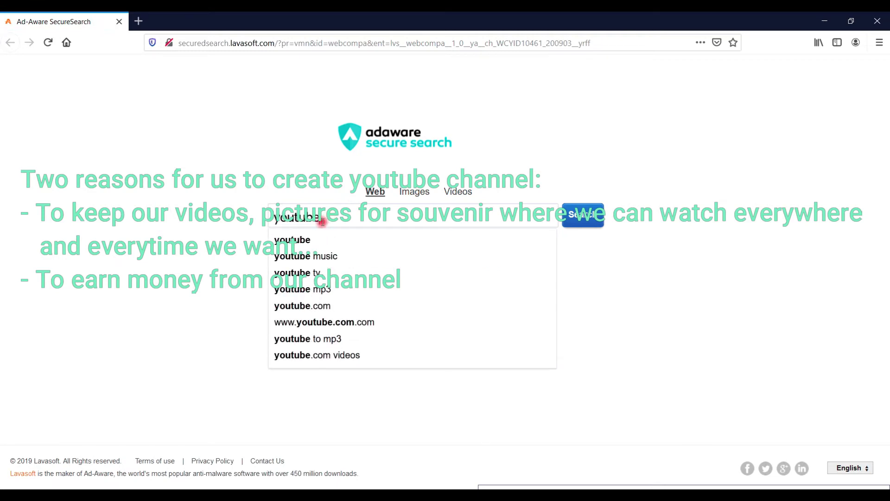
left_click(308, 239)
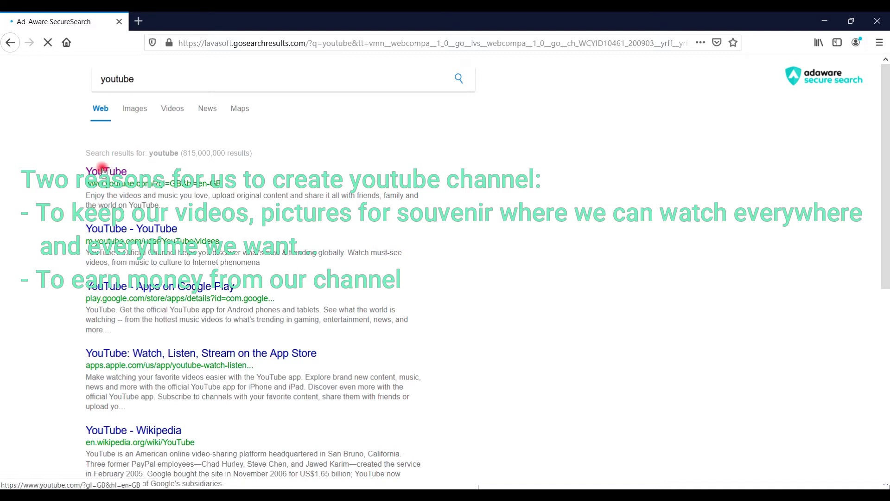
left_click(99, 173)
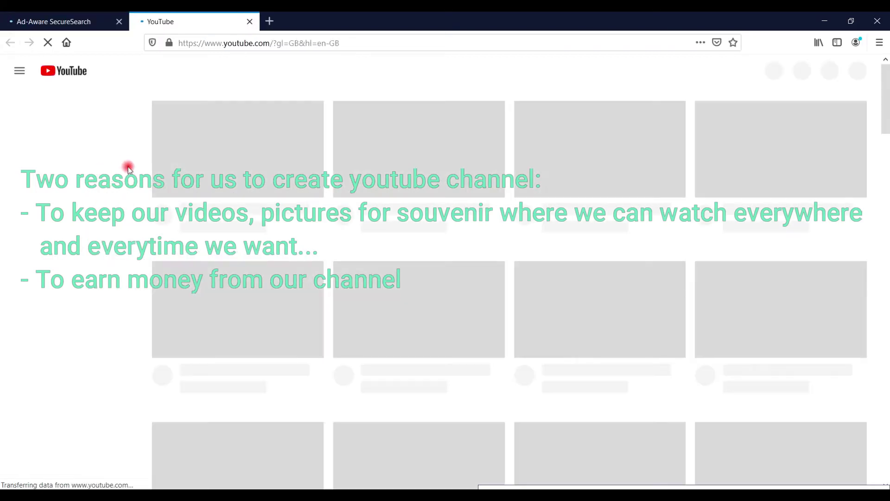
left_click(73, 21)
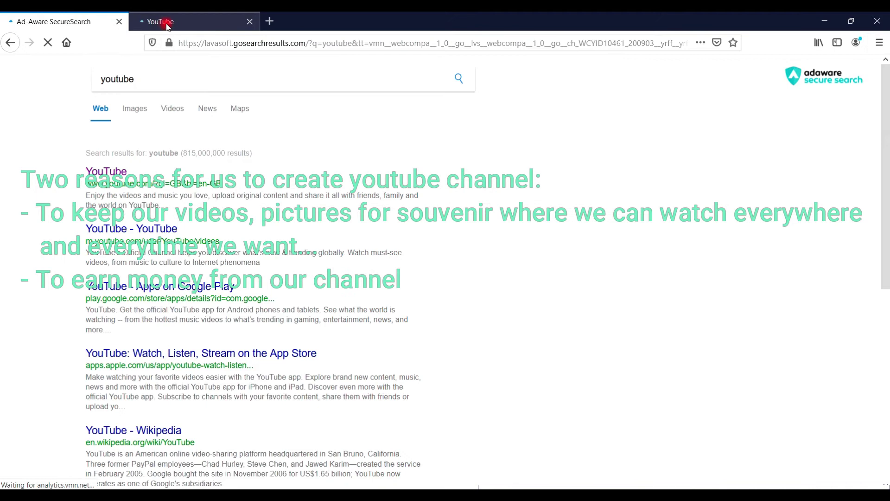
left_click(168, 25)
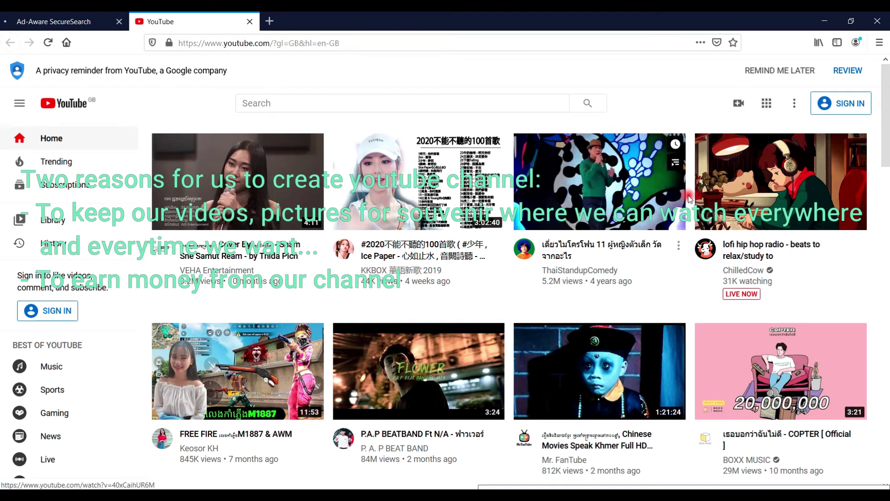
left_click(809, 99)
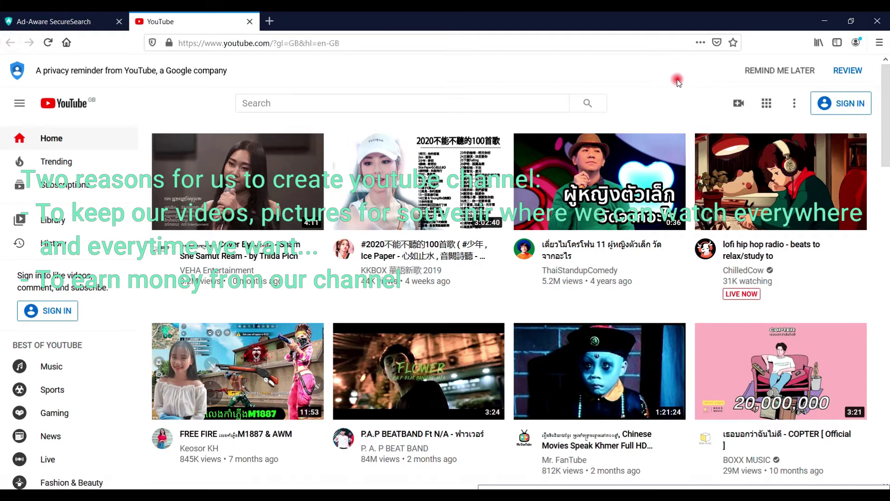
scroll(679, 77, "down", 10)
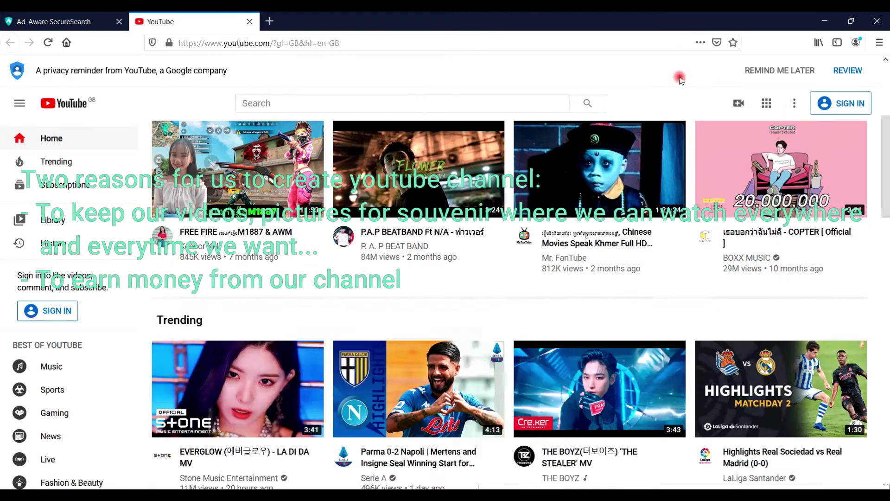
scroll(680, 77, "up", 8)
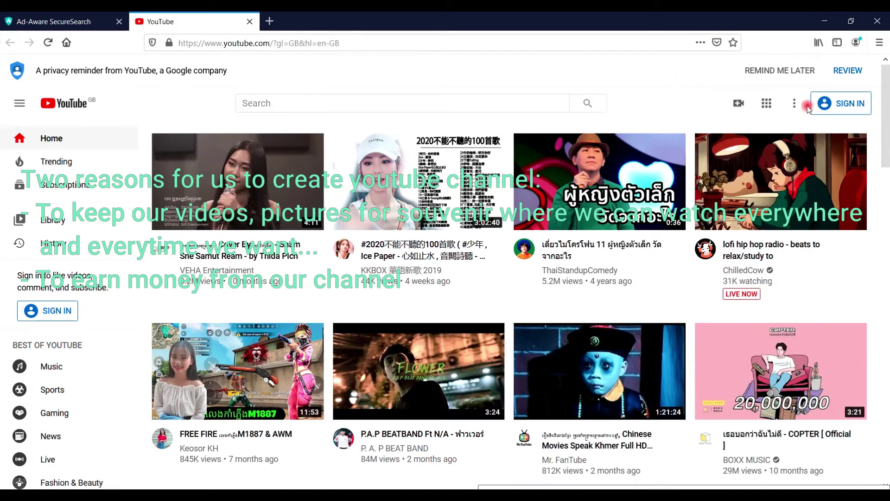
left_click(795, 106)
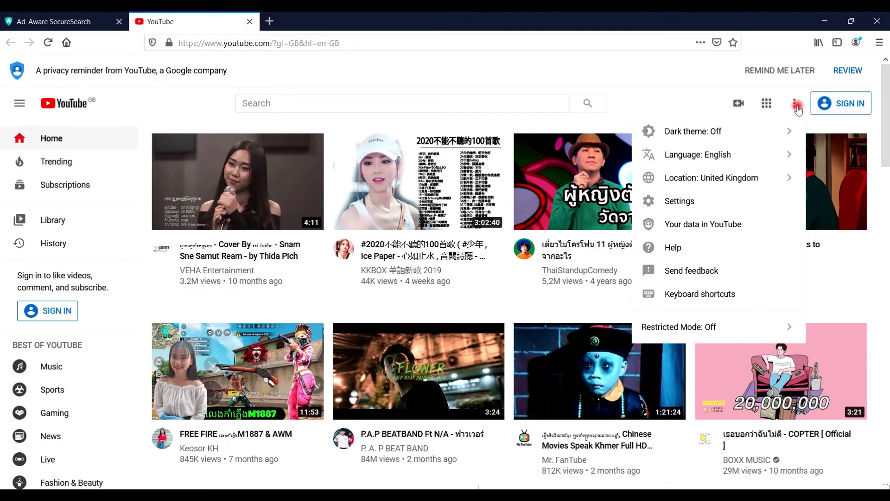
left_click(825, 108)
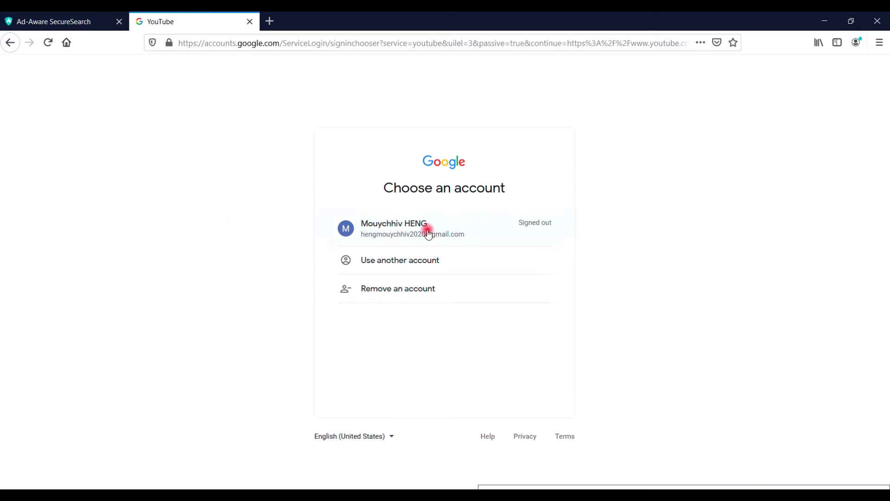
Pick the listed account, enter its password, and decline saving the login.
left_click(389, 225)
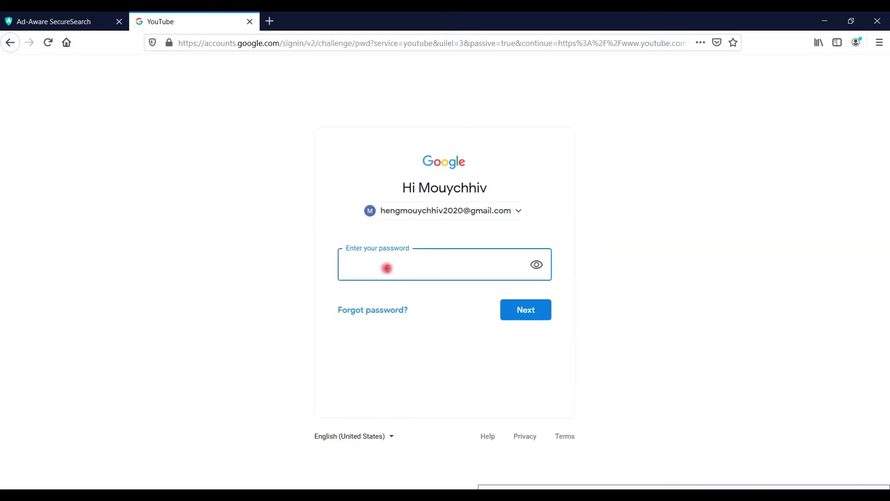
type("•")
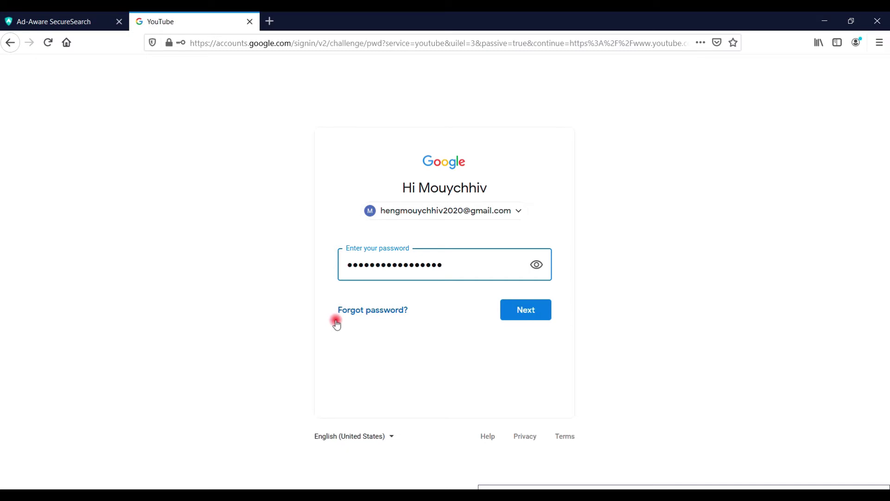
left_click(523, 314)
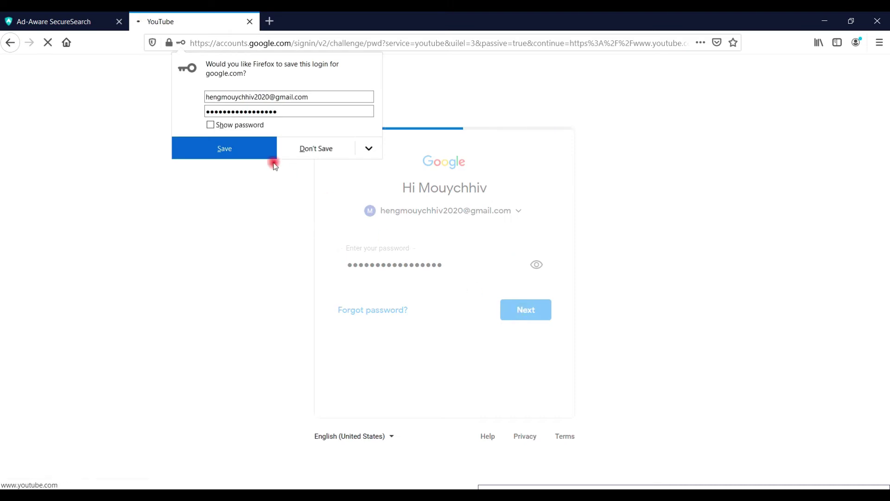
left_click(307, 150)
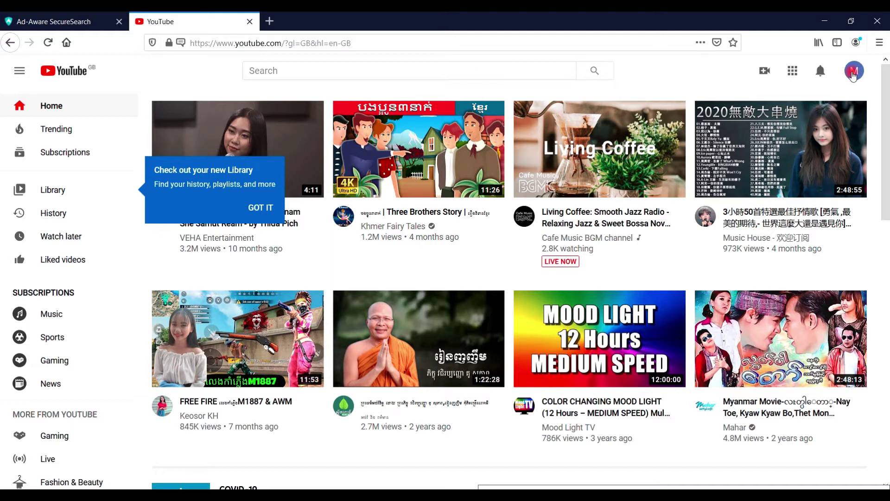
From the YouTube avatar menu, open Manage your Google Account in a new tab.
left_click(853, 73)
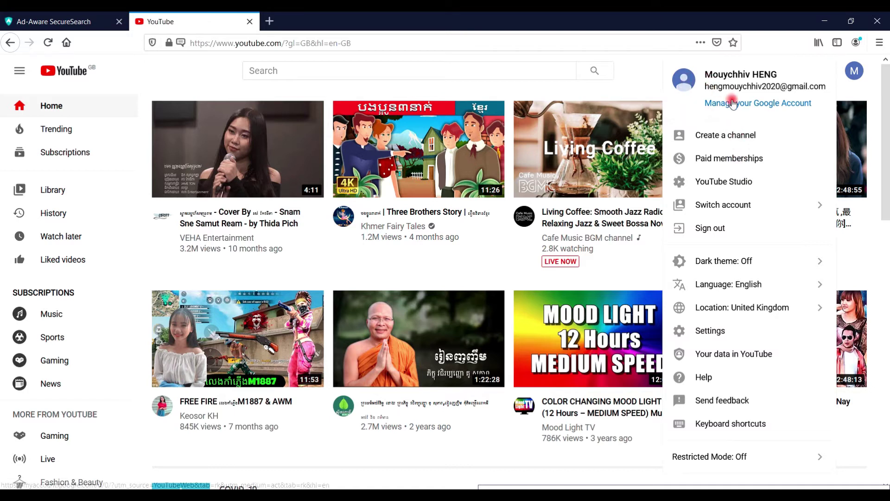
left_click(716, 106)
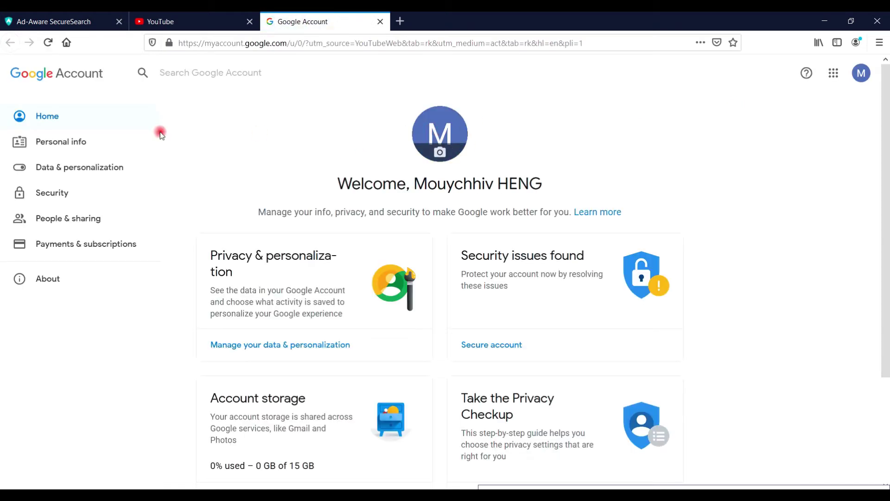
On Personal info, open the profile photo dialog and choose to select a photo from the computer.
left_click(58, 140)
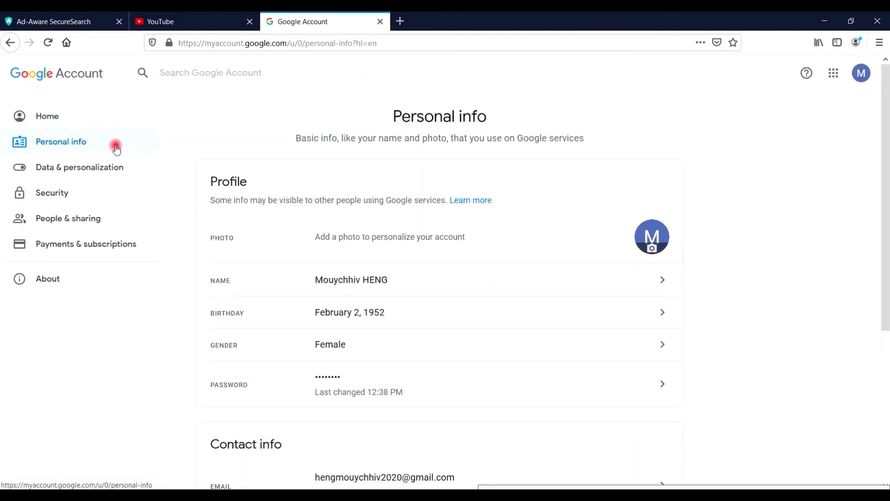
left_click(653, 248)
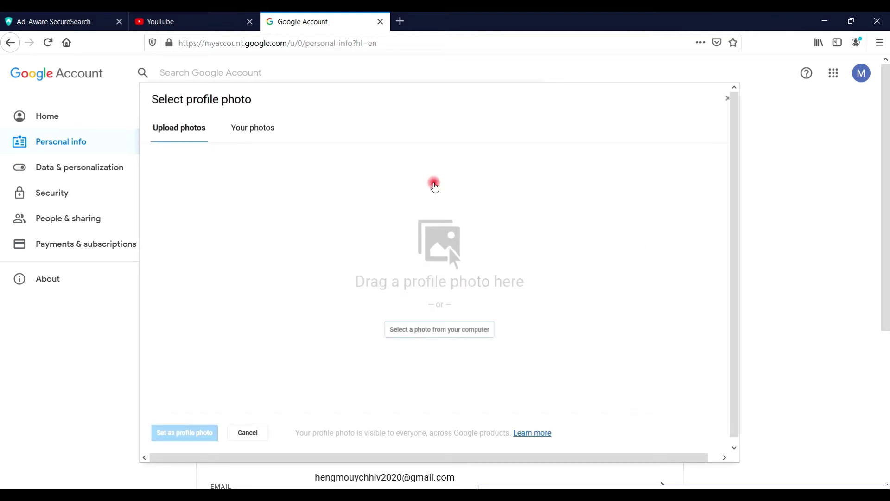
left_click(437, 329)
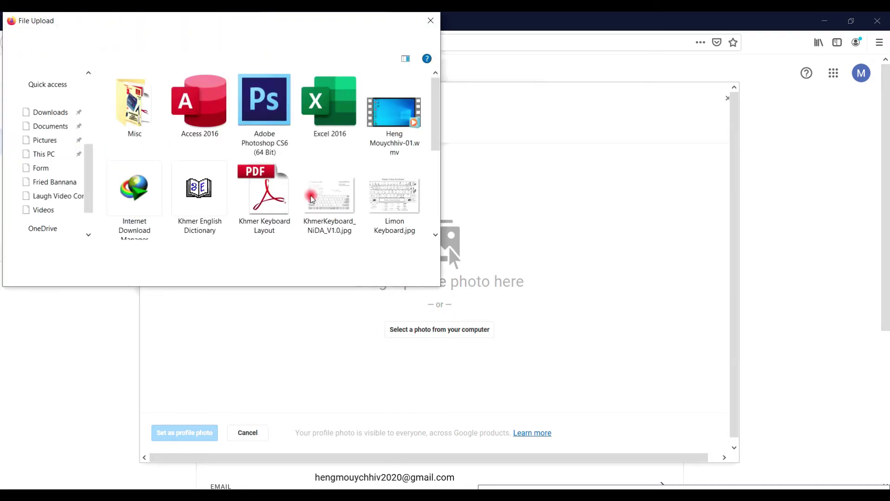
Browse the DATA drive to the Family Trips and Photos folder and switch to List view.
left_click_drag(437, 128, 436, 195)
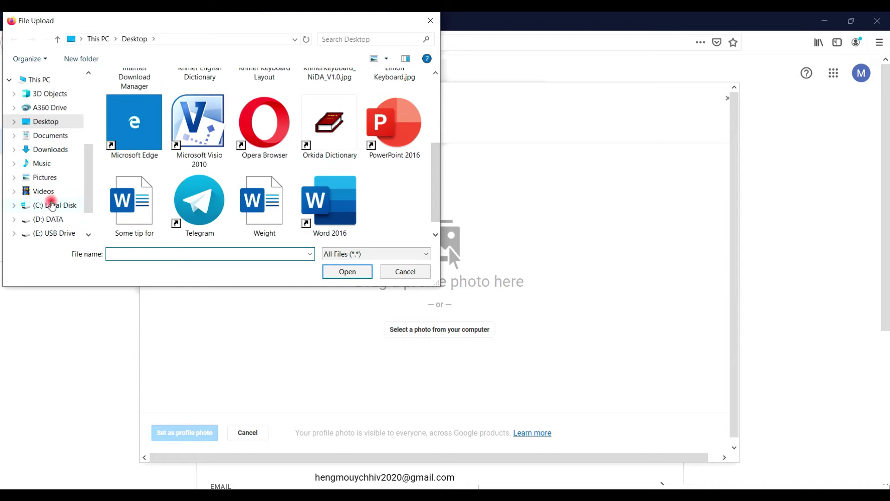
left_click(55, 219)
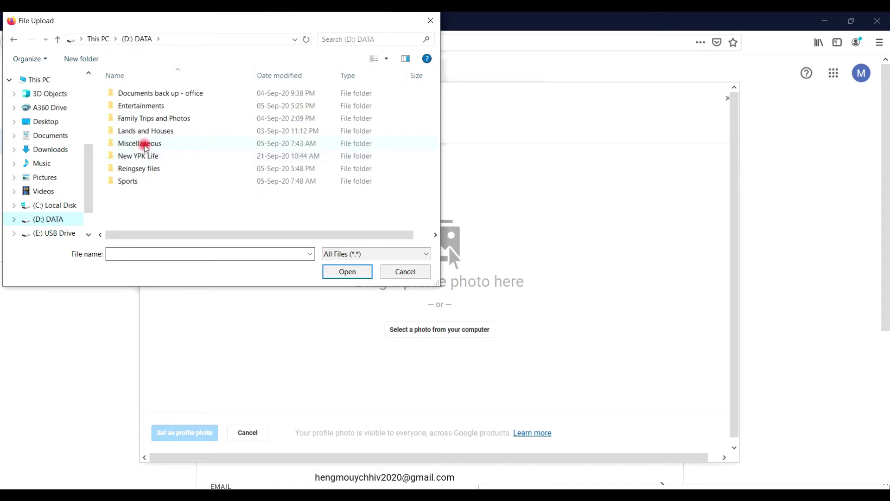
double_click(145, 143)
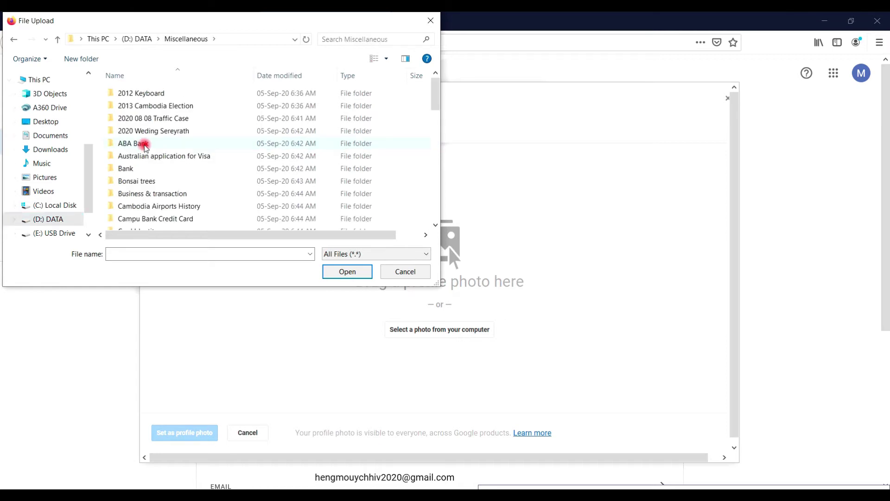
left_click(58, 40)
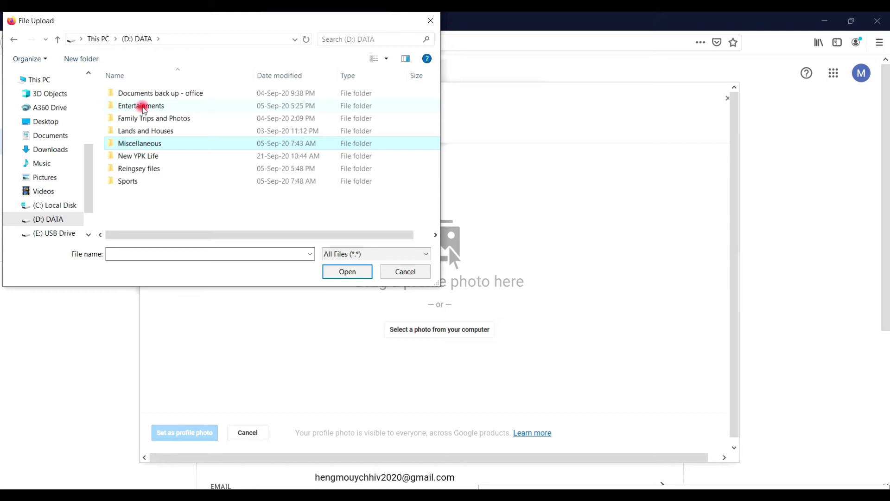
left_click(412, 276)
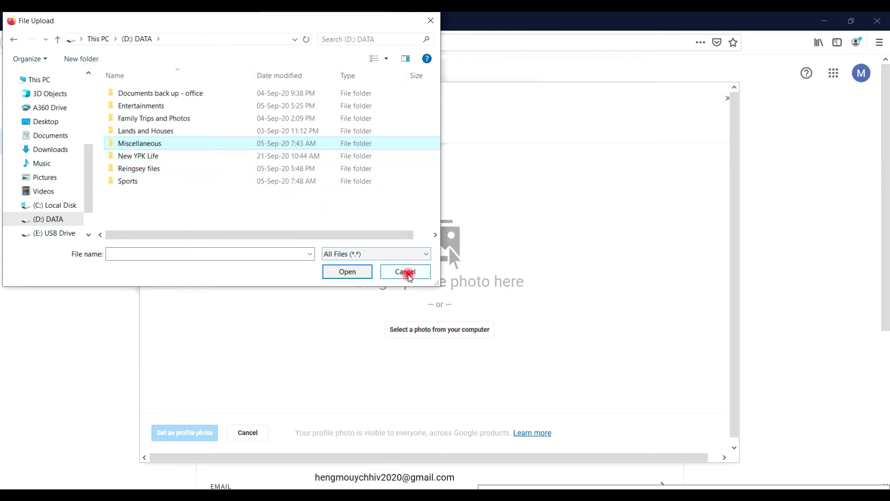
double_click(140, 143)
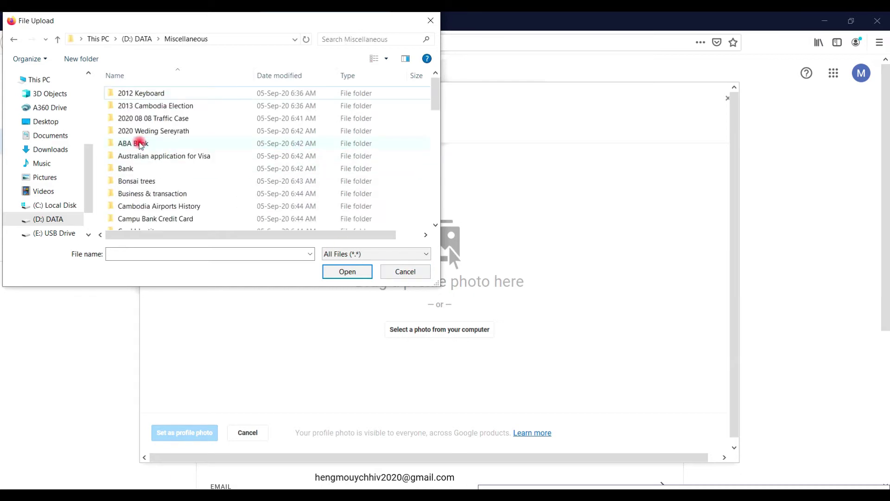
left_click(57, 39)
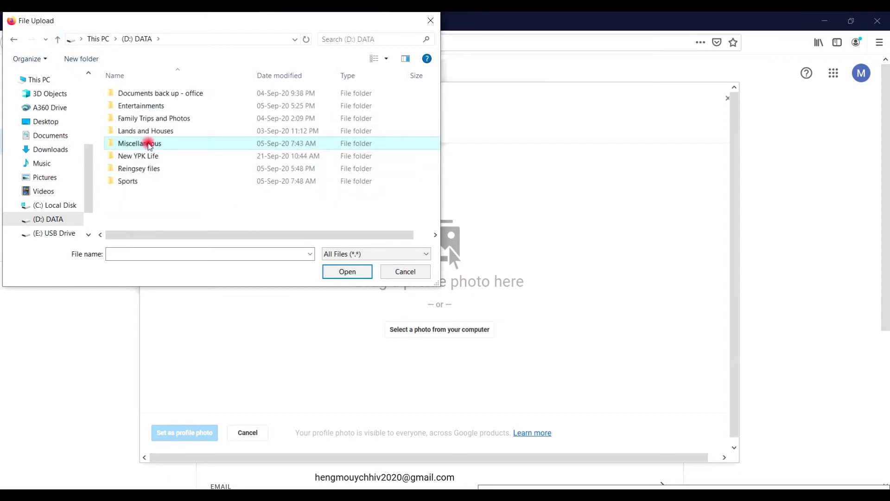
double_click(149, 119)
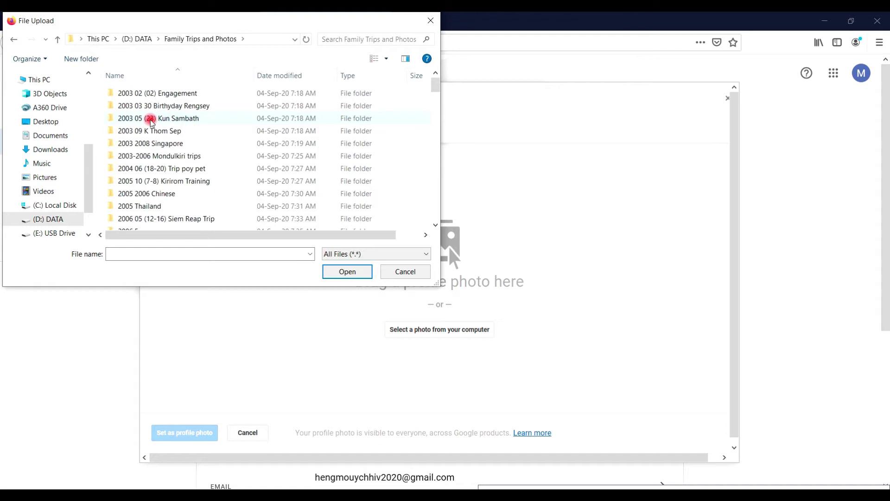
left_click(388, 58)
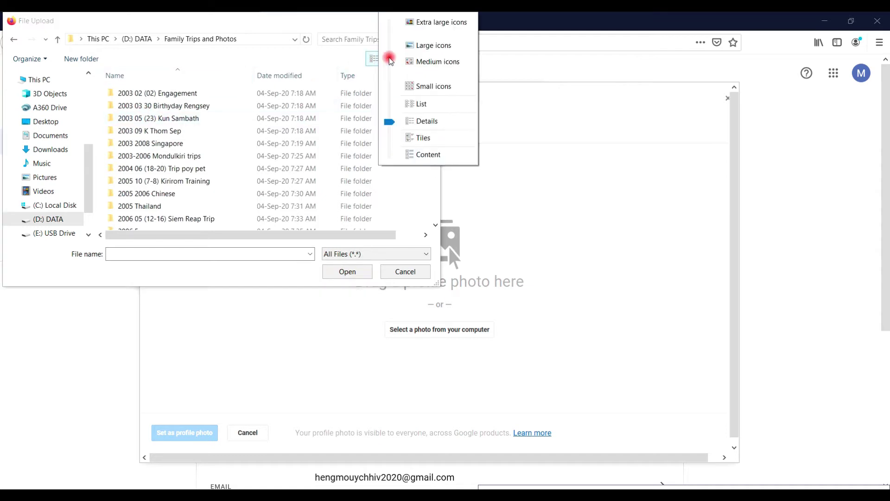
left_click(400, 103)
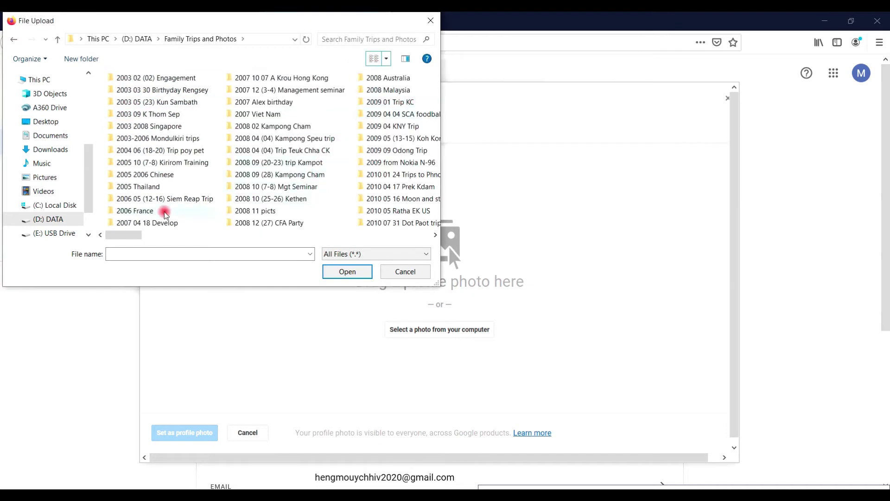
In the 2017 Galaxy Note IV folder, select 20171224_140535.jpg and upload it.
left_click_drag(136, 239, 380, 233)
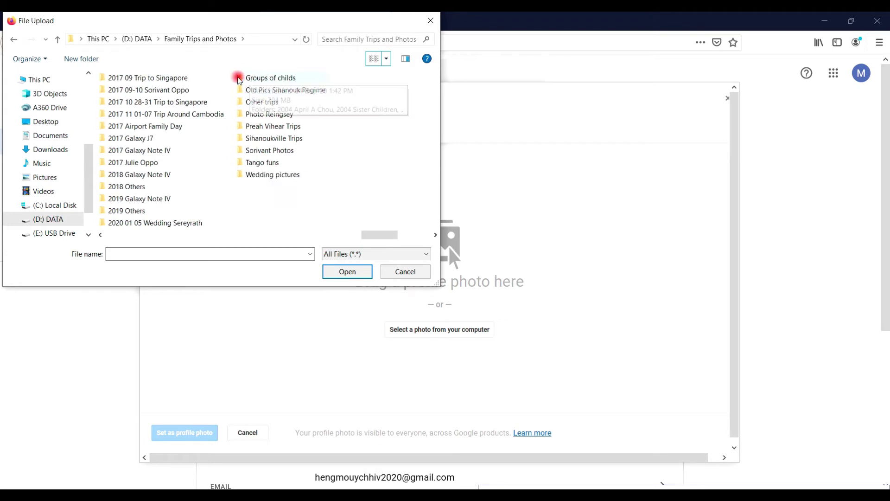
double_click(165, 156)
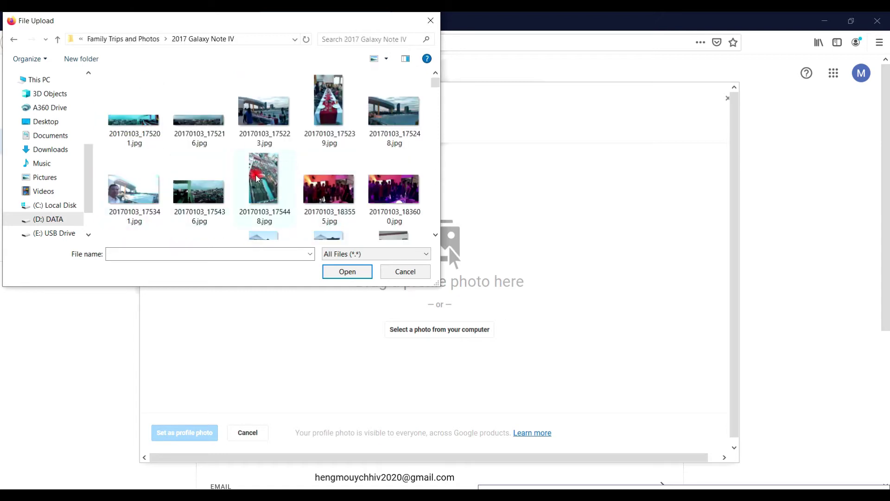
scroll(259, 188, "down", 3)
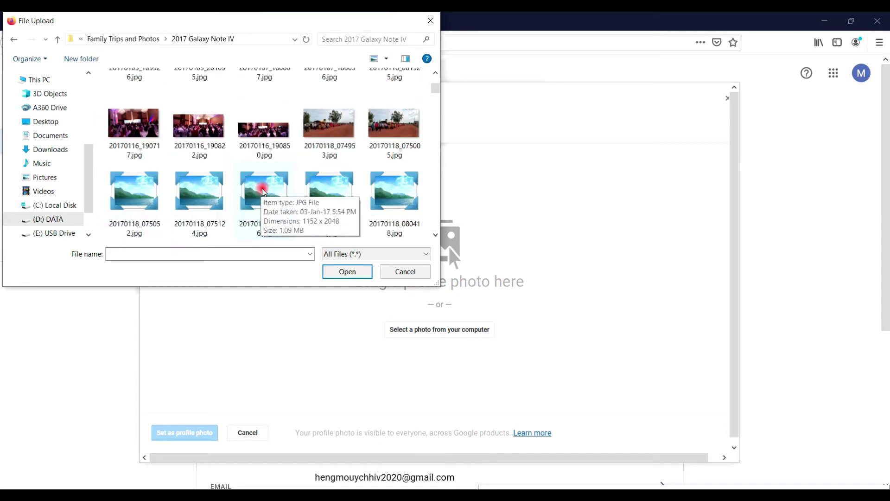
scroll(263, 191, "down", 1)
scroll(262, 191, "down", 4)
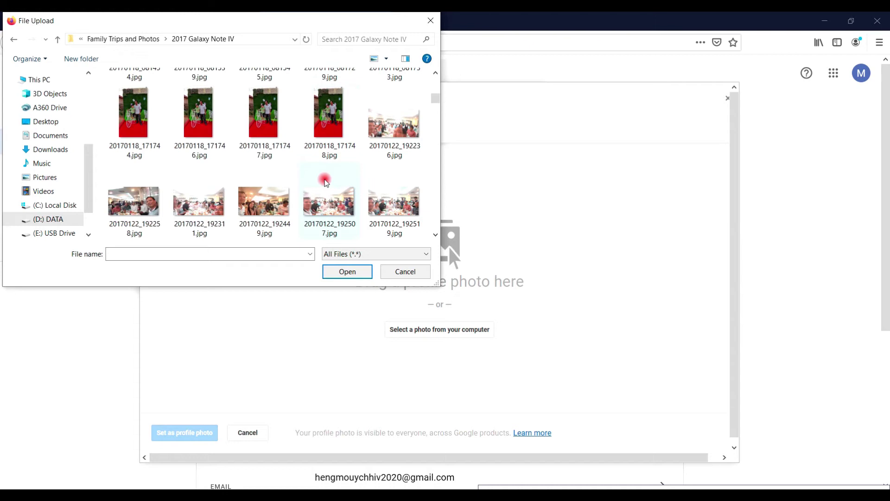
scroll(326, 182, "down", 3)
left_click_drag(435, 106, 435, 224)
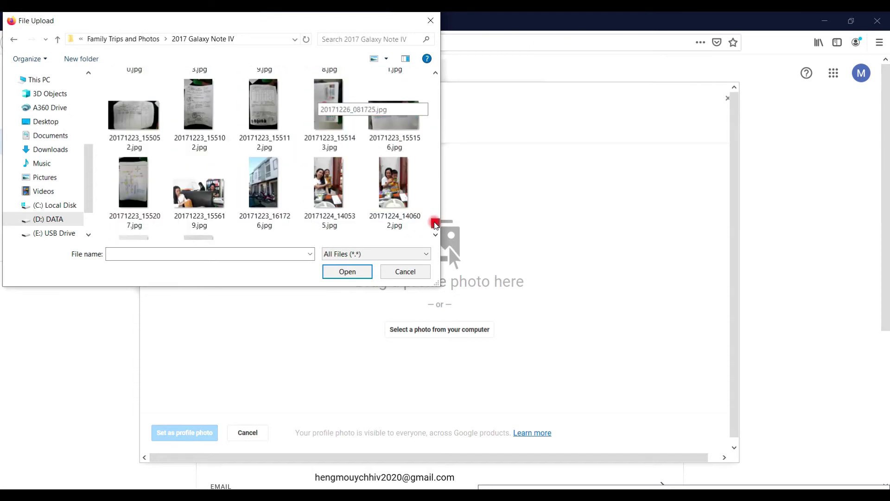
left_click_drag(330, 188, 351, 247)
left_click(353, 271)
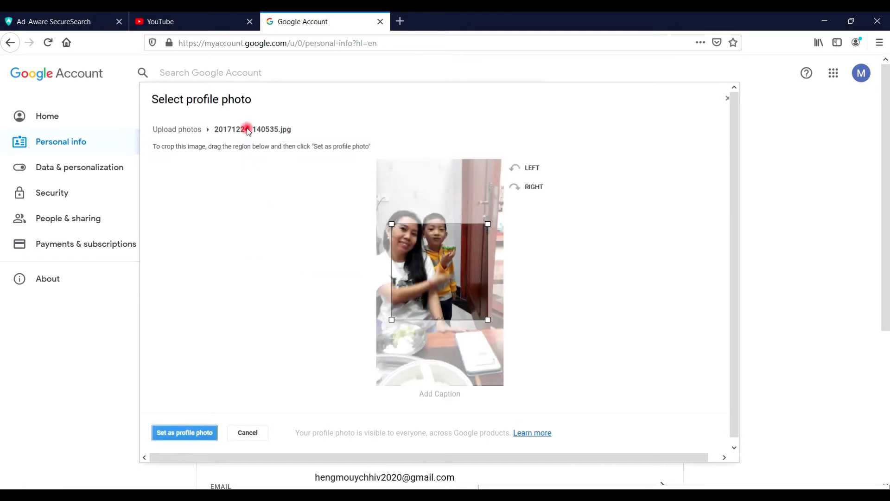
Crop the photo tightly around the woman's and child's faces and set it as profile photo.
left_click_drag(391, 221, 381, 204)
left_click_drag(487, 318, 460, 288)
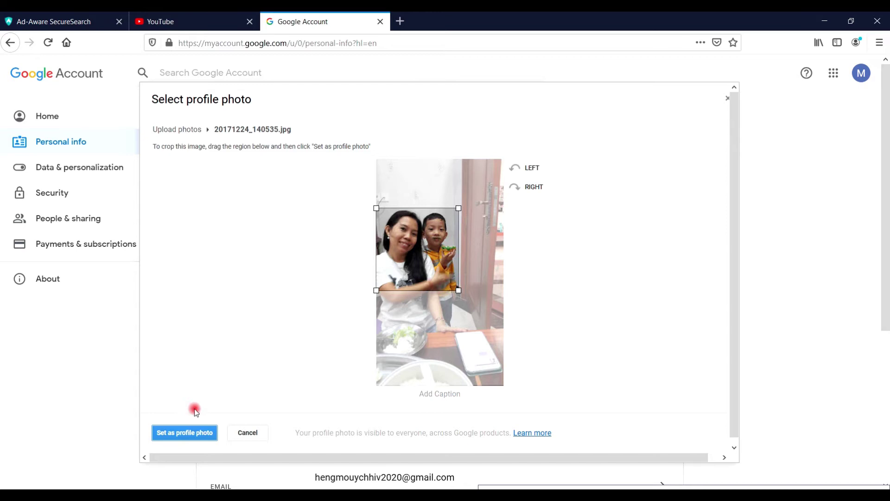
left_click(185, 431)
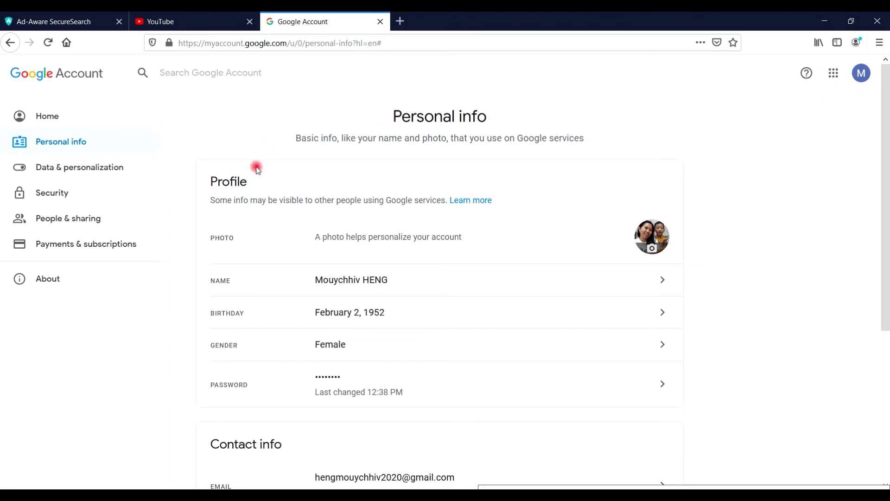
Reload Personal info, check the account menu and apps grid, then close the Google Account tab.
left_click(50, 45)
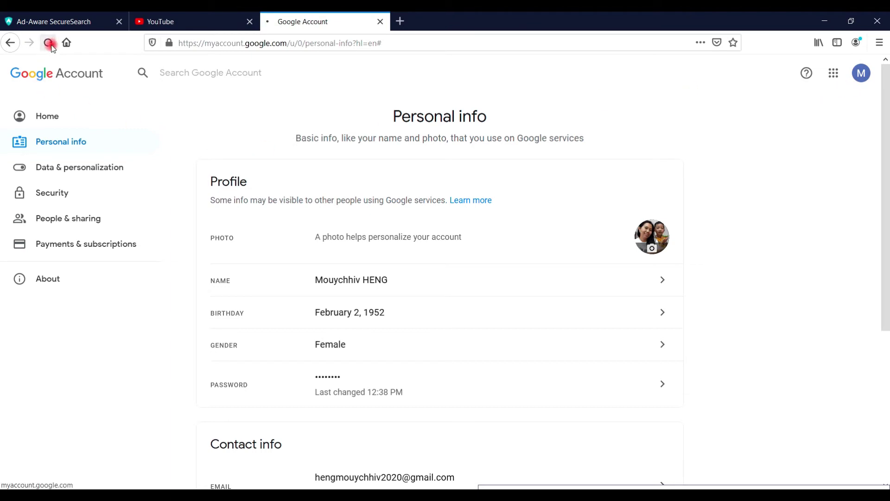
left_click(861, 75)
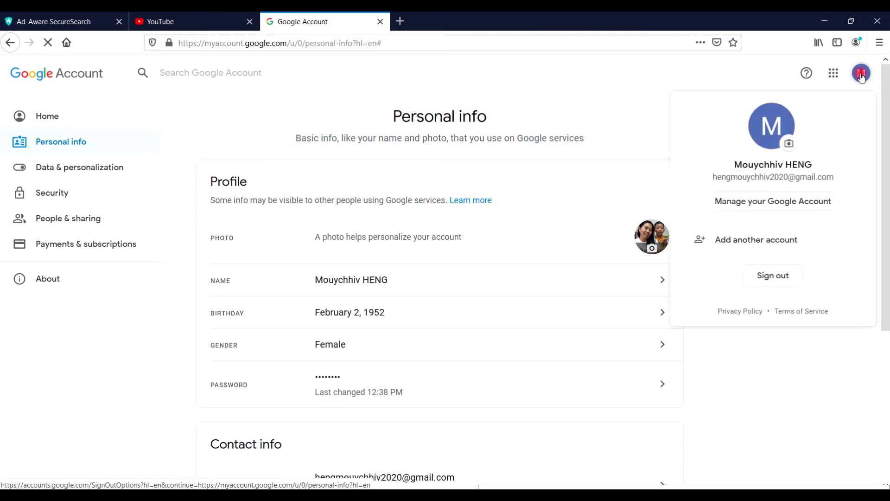
left_click(121, 344)
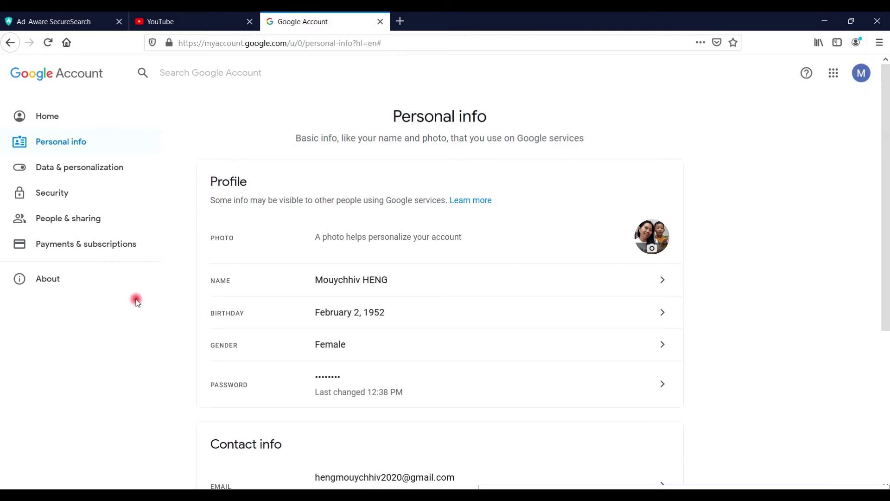
left_click(48, 117)
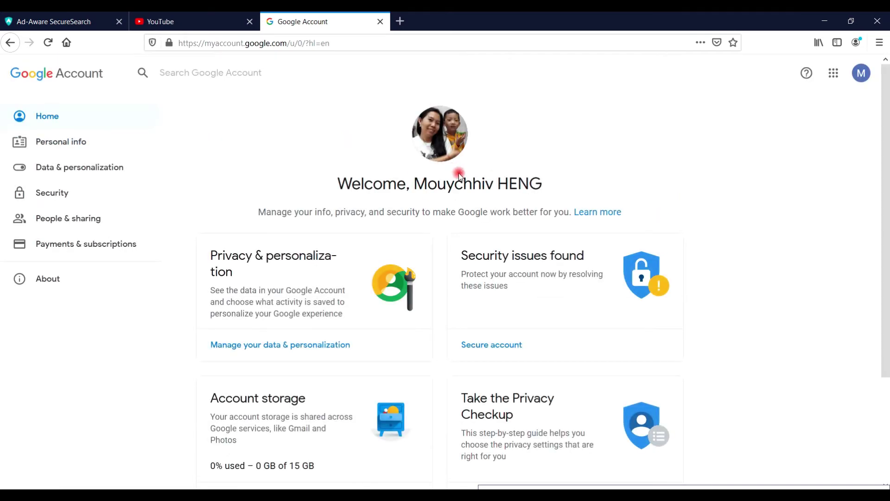
left_click(834, 75)
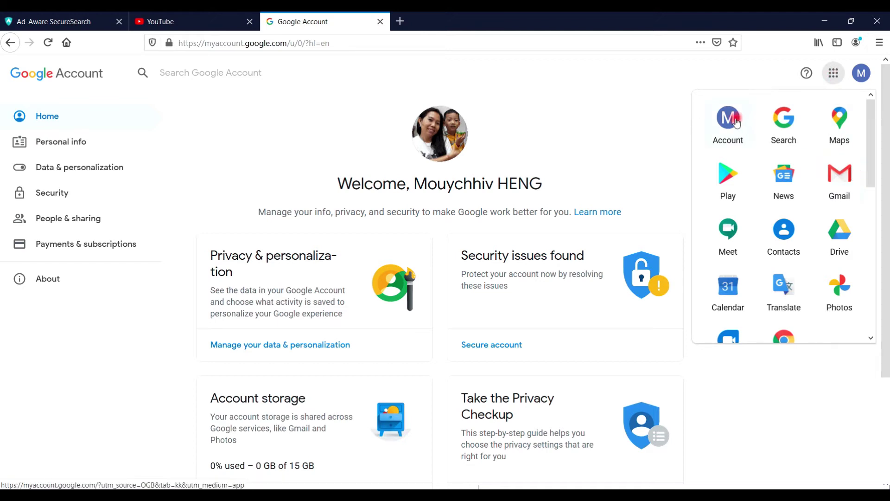
key("ctrl+w")
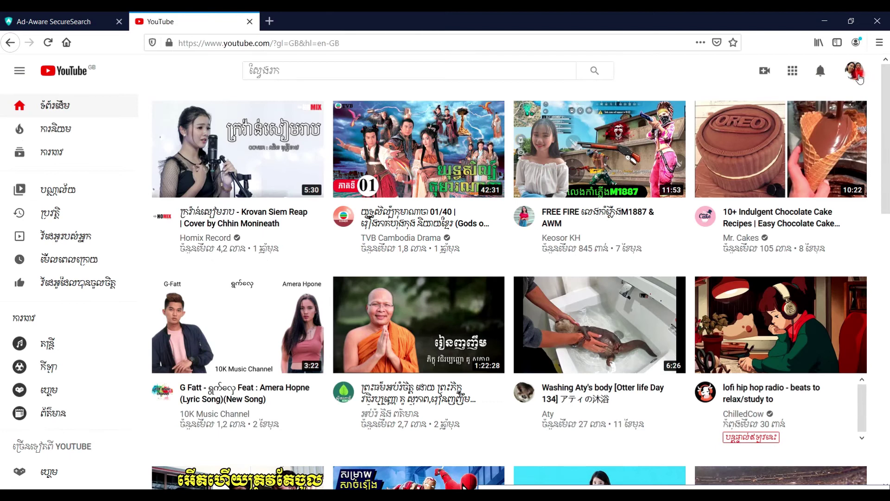
Go to YouTube Studio from the YouTube profile avatar menu.
left_click(855, 70)
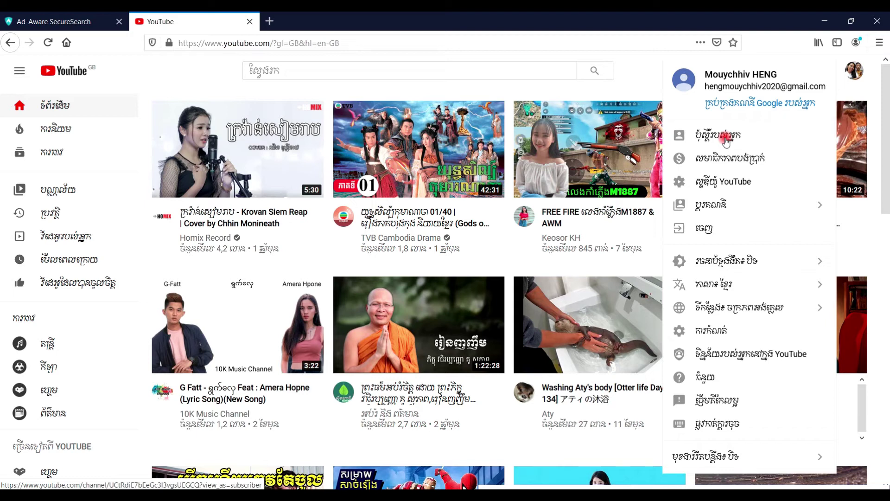
left_click(728, 181)
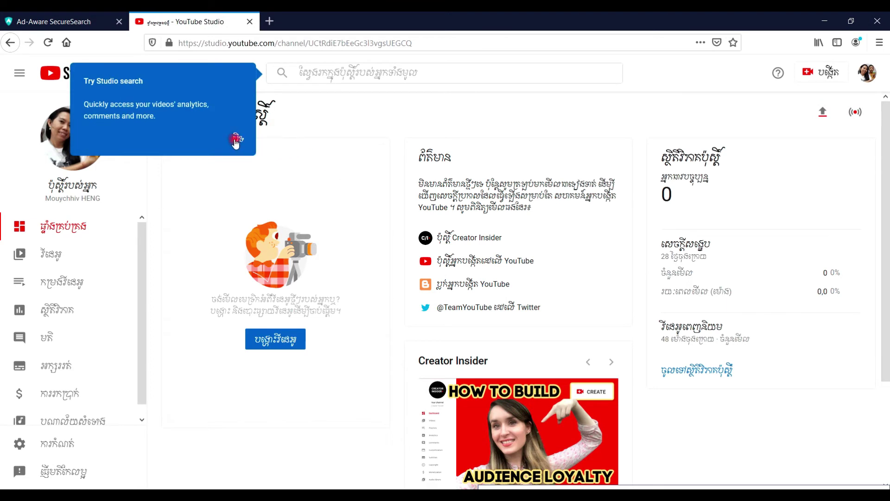
Dismiss the Studio search tip and open the Create menu.
left_click(236, 140)
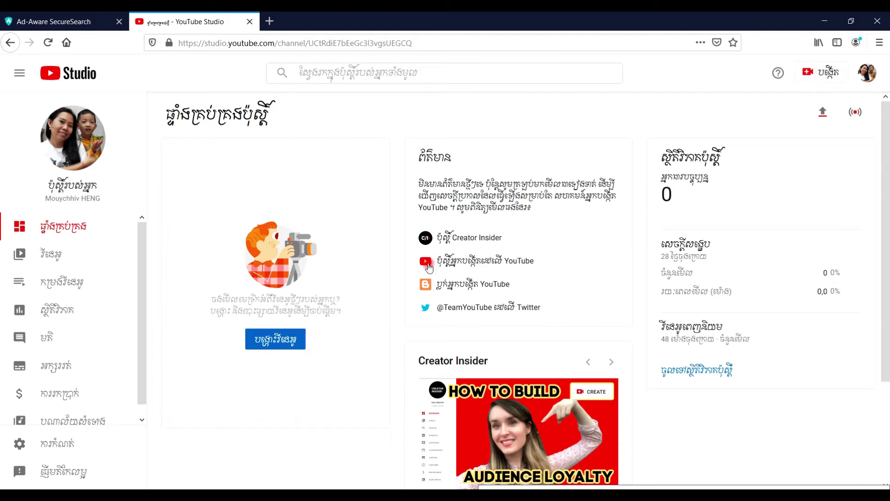
left_click(809, 72)
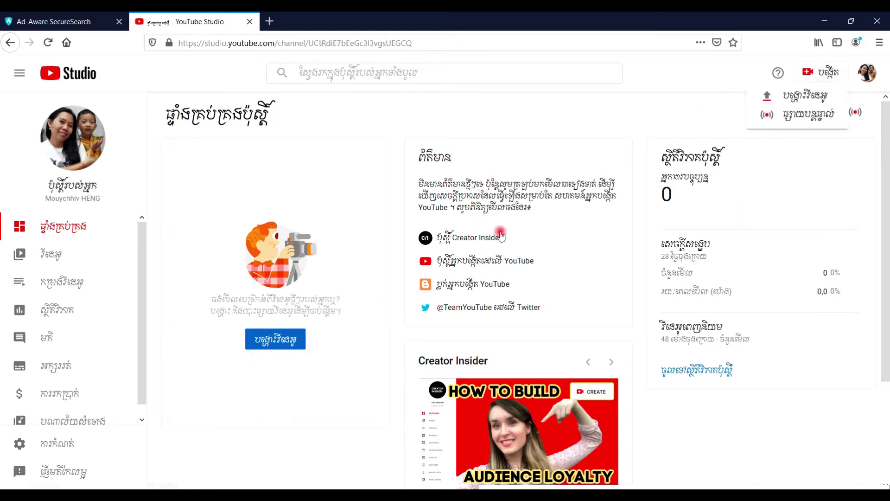
Choose Upload videos and upload 20200828_114746.mp4 from the Desktop.
left_click(791, 96)
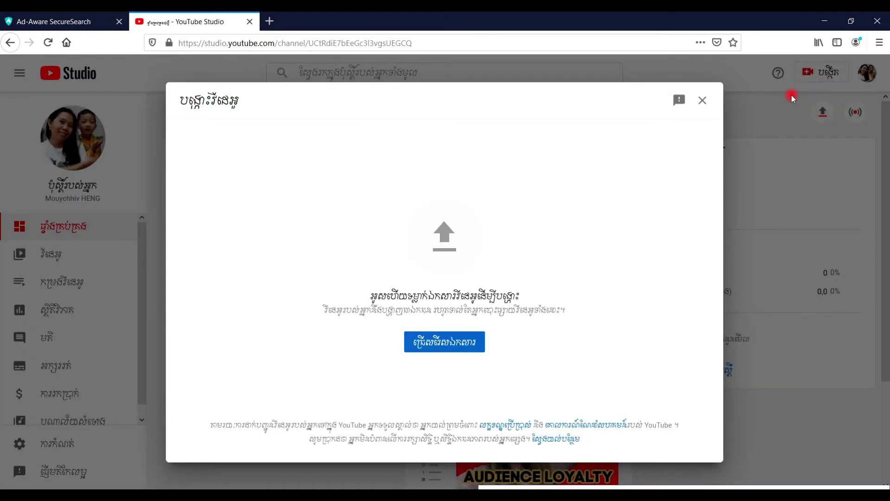
left_click(440, 346)
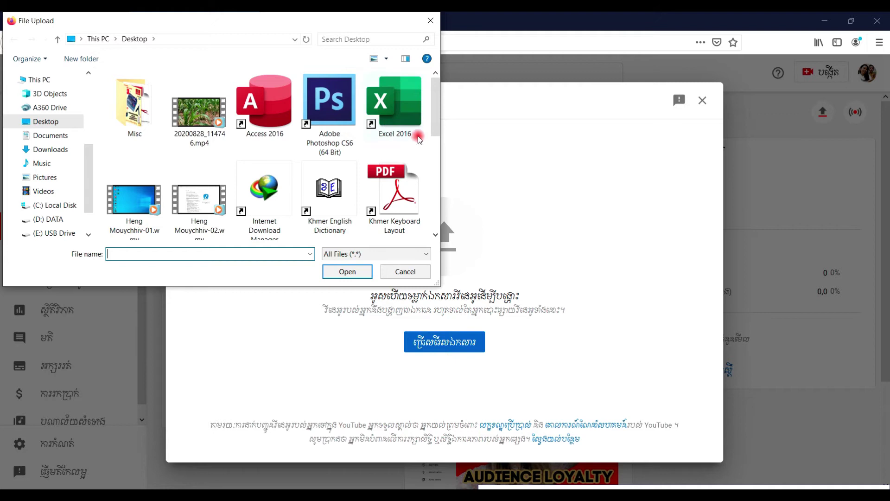
mouse_move(437, 112)
left_mouse_down()
mouse_move(438, 183)
mouse_move(435, 115)
left_mouse_up()
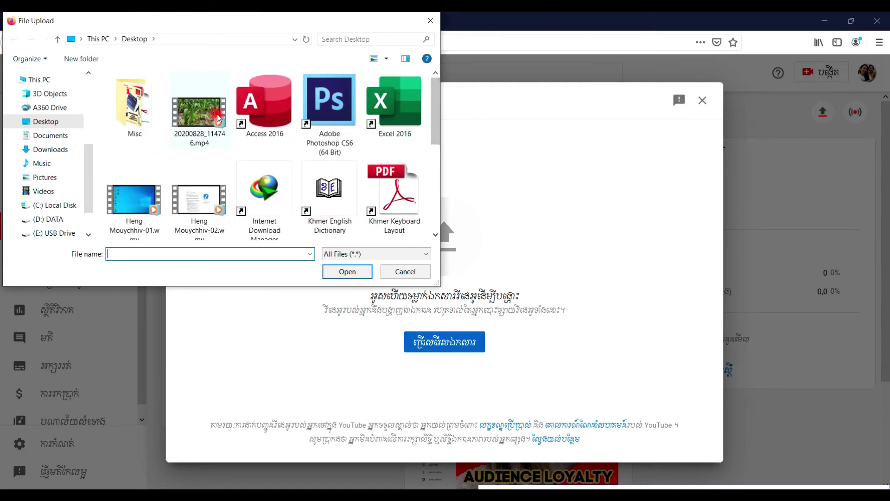
left_click(200, 111)
left_click(348, 273)
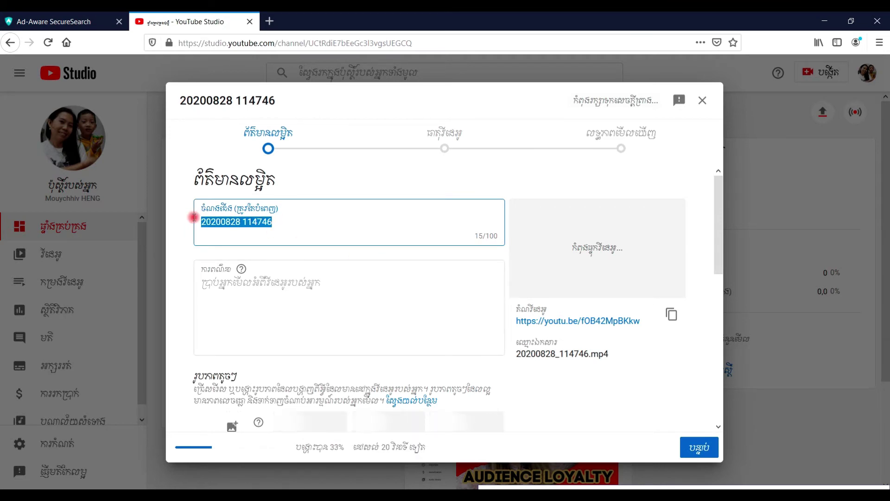
Replace the default title with 'Corn Farm' and add the description 'Corn Farm Around my house'.
left_click(264, 221)
triple_click(185, 221)
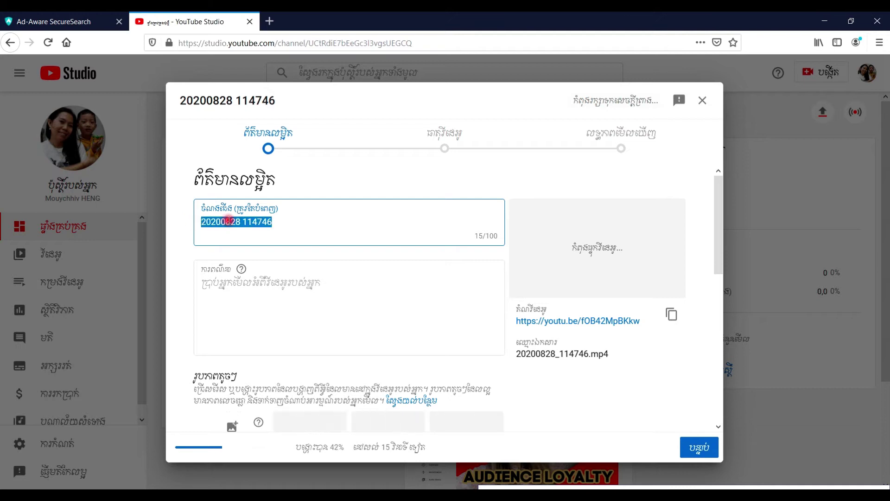
type("Corn farm")
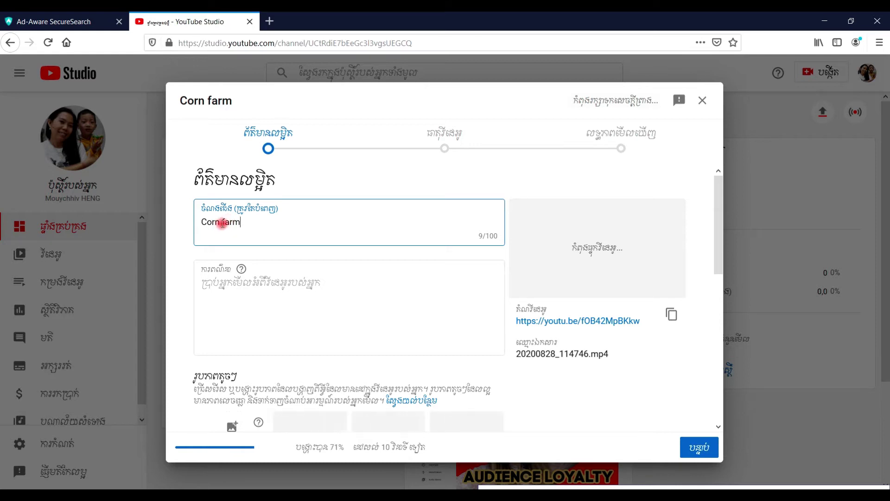
key("BackSpace")
type("F")
left_click(235, 282)
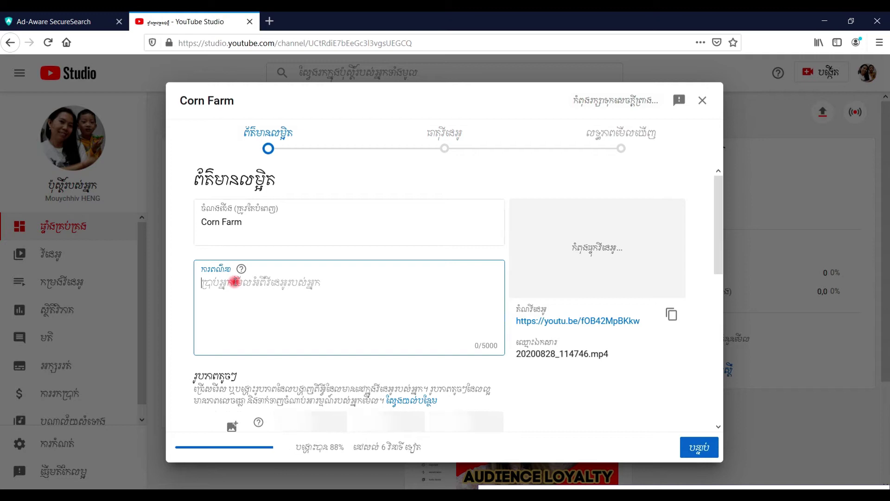
type("Corn Farm ")
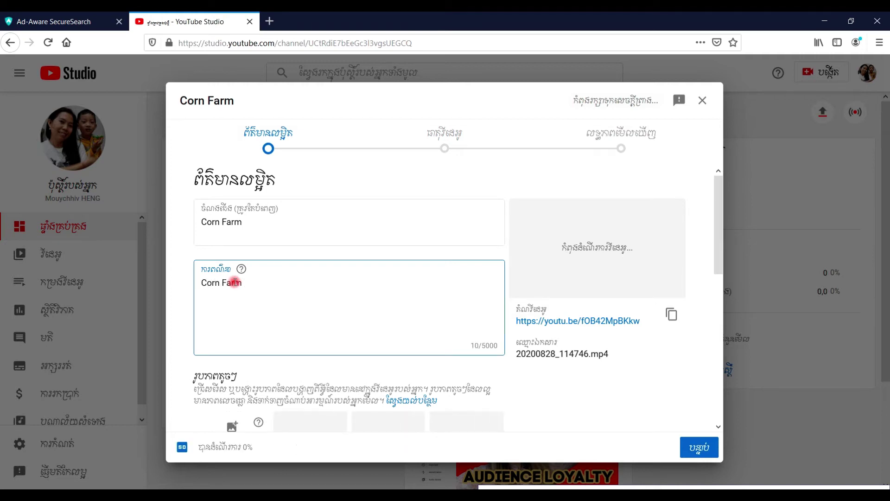
type("Aroun")
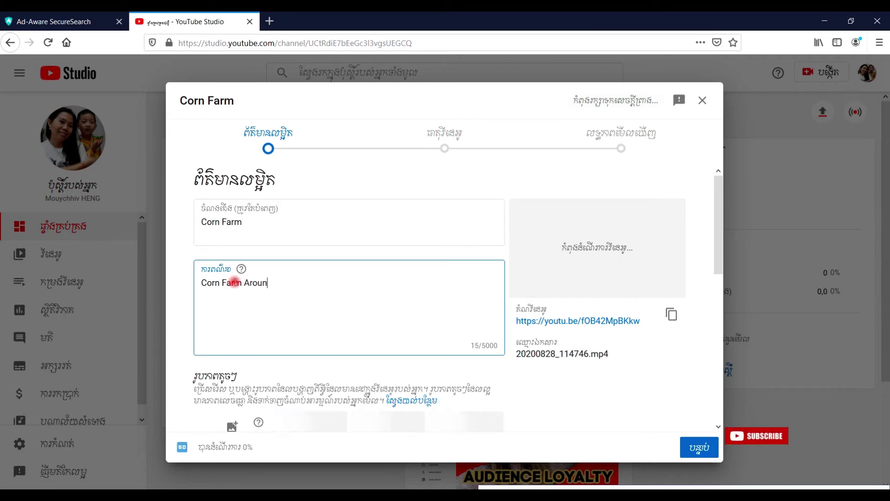
type("d my house")
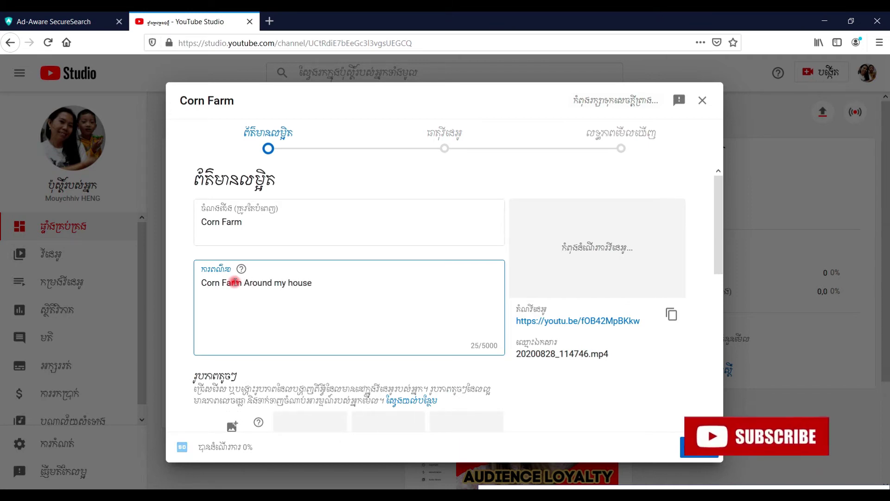
Set the audience to 'No, it's not made for kids', expand More options, and continue to Video elements.
scroll(285, 318, "down", 4)
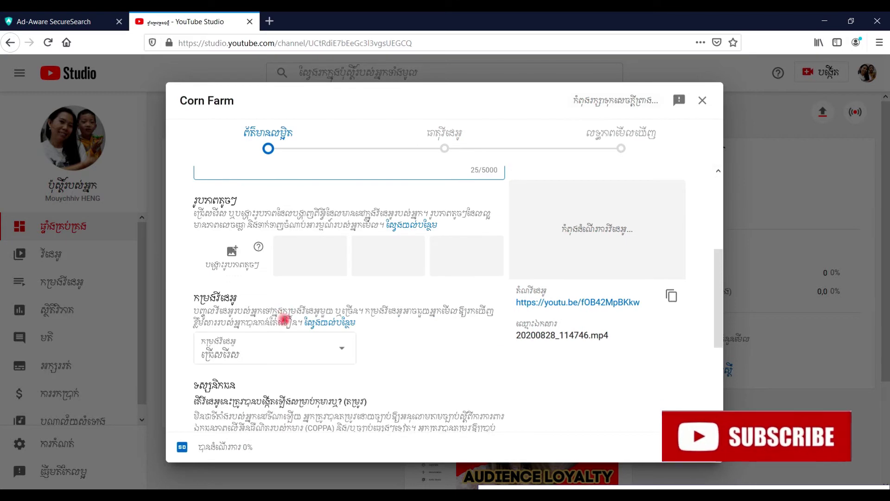
scroll(278, 338, "down", 3)
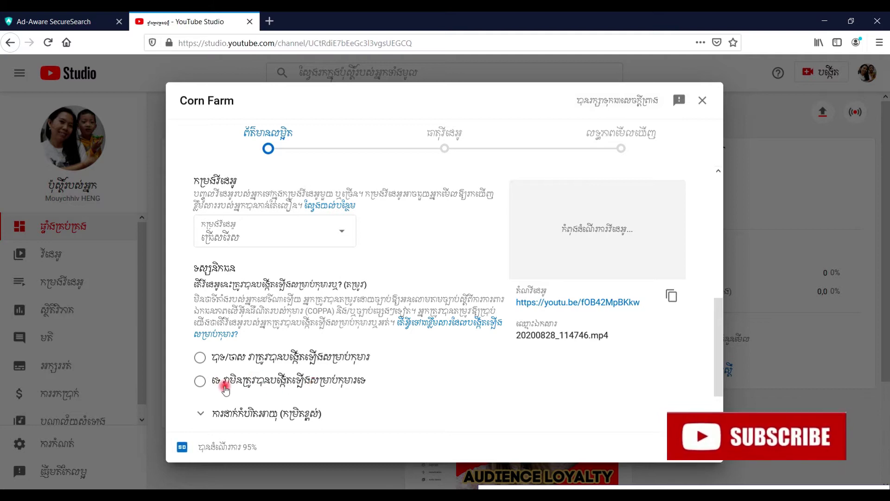
left_click(200, 382)
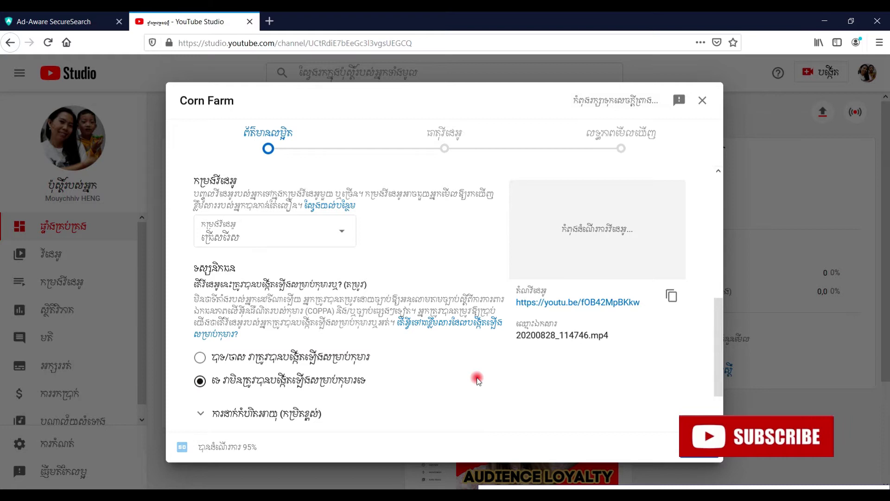
scroll(476, 378, "down", 2)
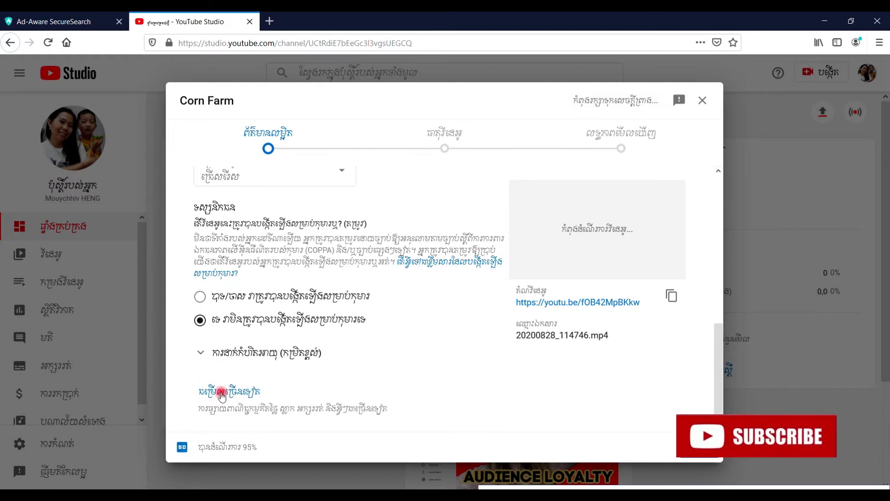
left_click(221, 395)
scroll(294, 363, "down", 5)
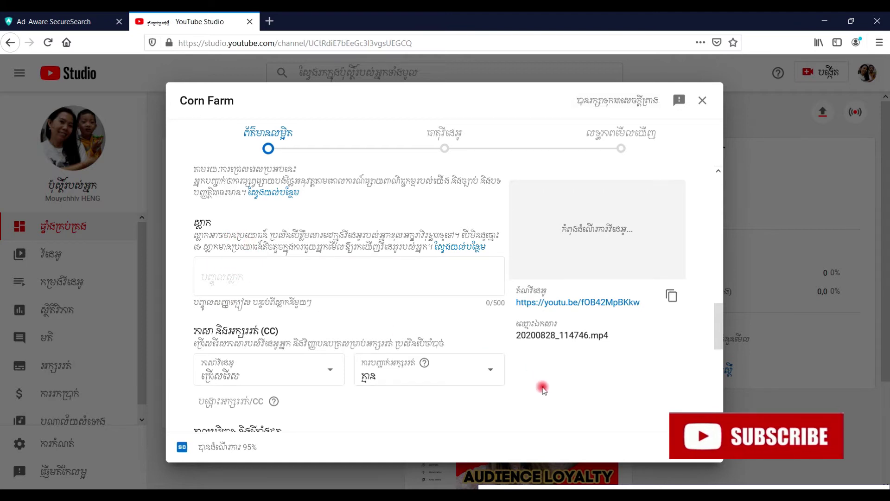
scroll(544, 390, "down", 6)
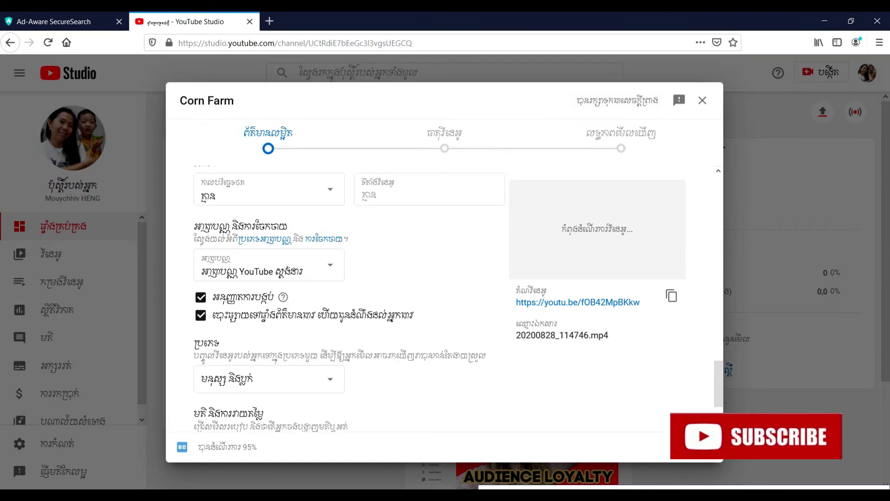
left_click(693, 447)
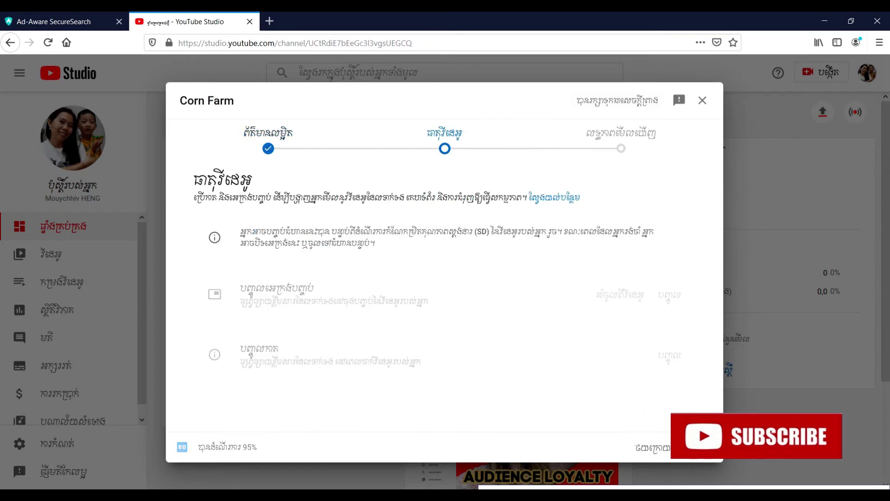
Set the Corn Farm video's visibility to Public and publish it.
left_click(695, 447)
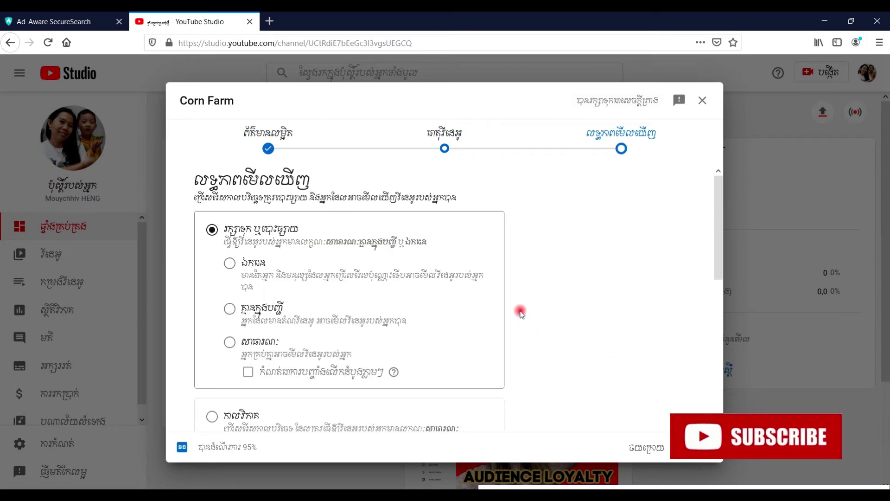
left_click(230, 343)
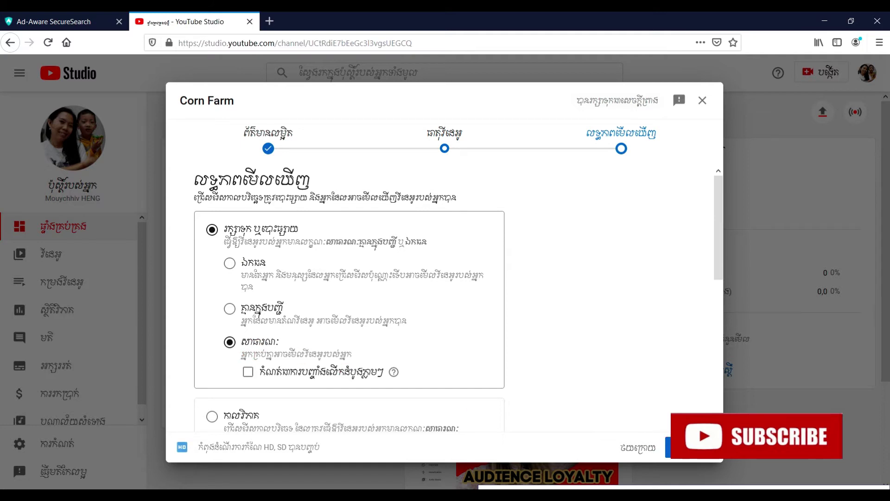
left_click(691, 446)
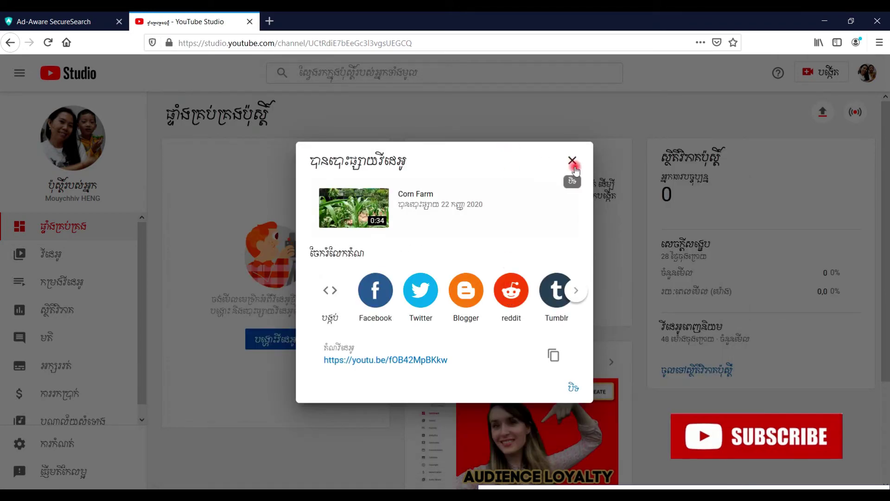
Close the share dialog and open Corn Farm's details from the Videos list.
left_click(573, 390)
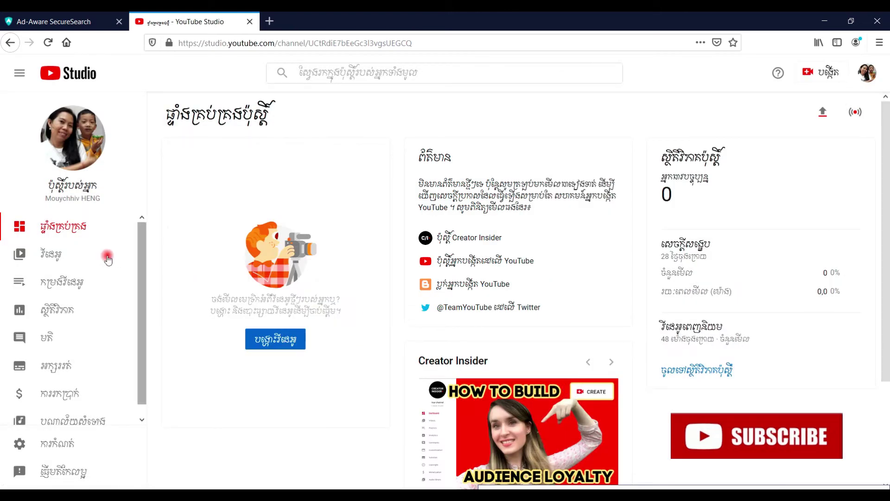
left_click(56, 261)
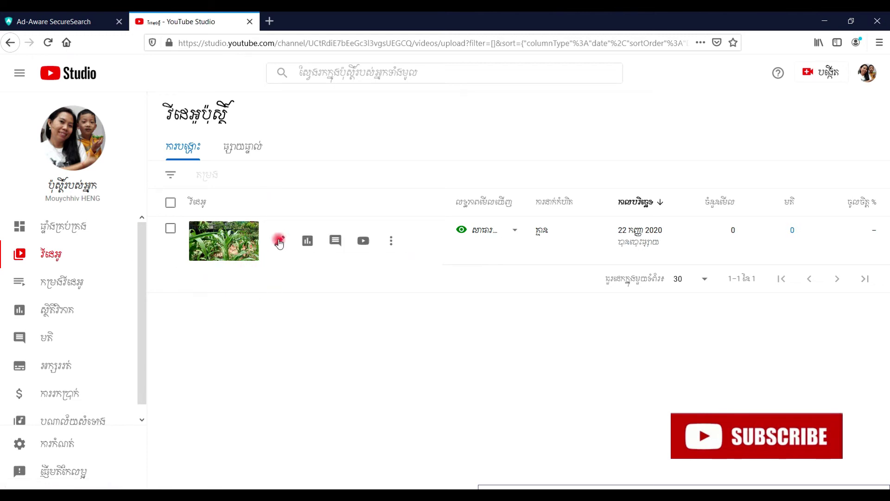
left_click(231, 242)
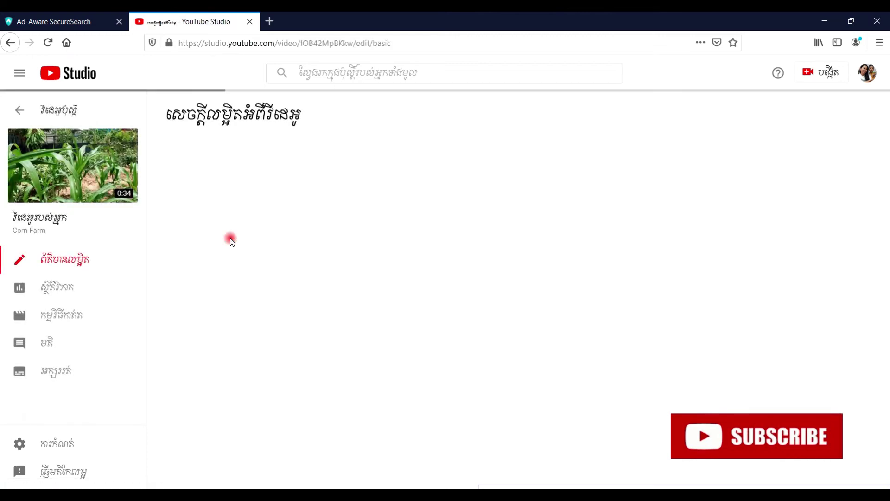
Make the first auto-generated frame the thumbnail, save, and return to Channel videos.
scroll(391, 294, "down", 3)
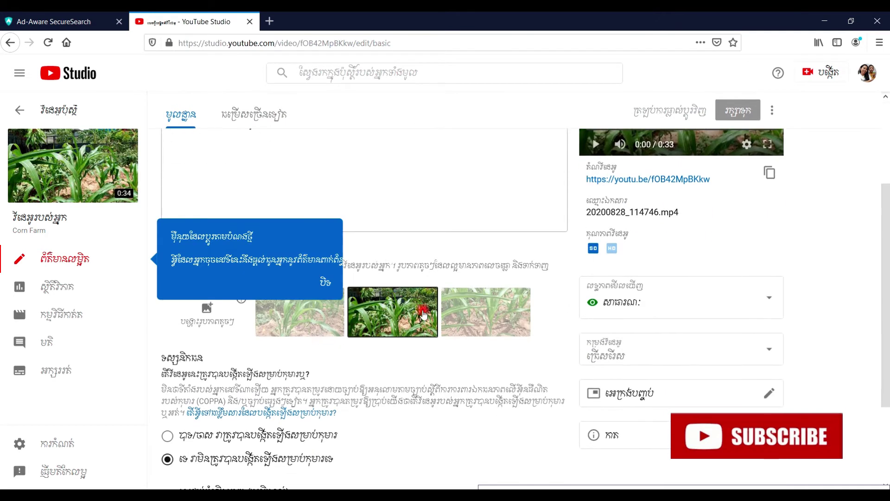
left_click(286, 320)
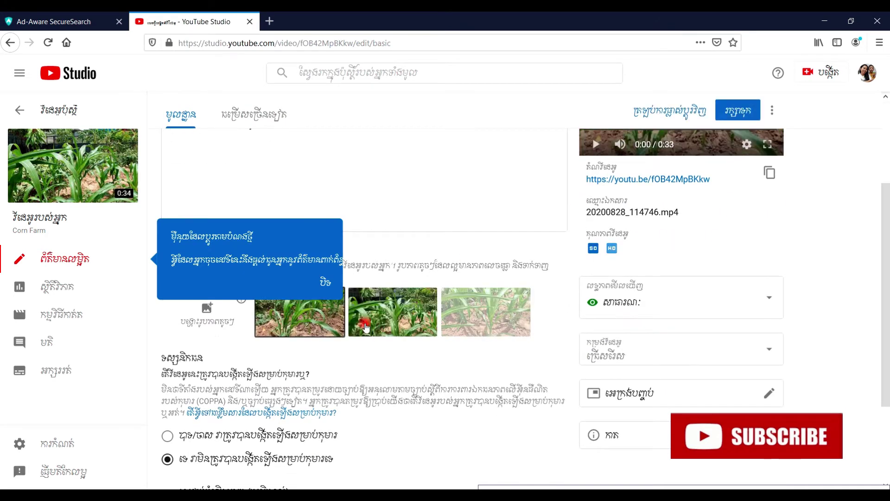
left_click(737, 112)
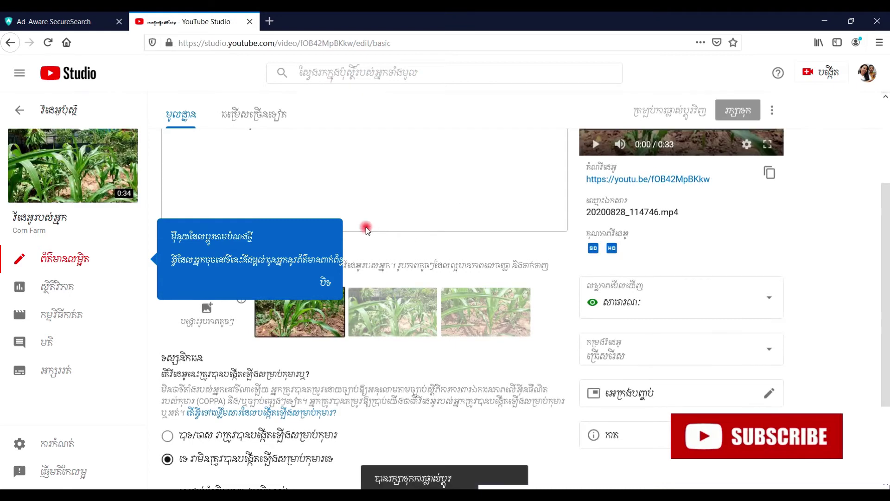
left_click(68, 112)
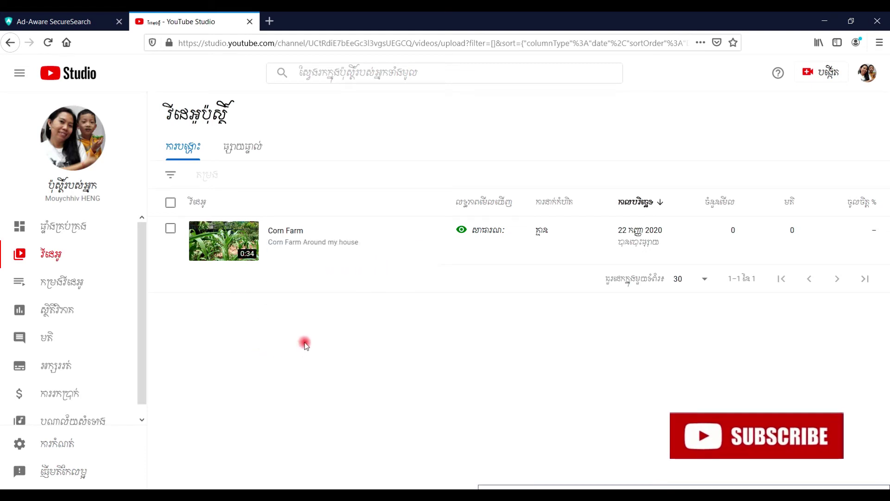
Visit the Monetization page and dashboard, then open the channel's uploaded videos list.
left_click(60, 395)
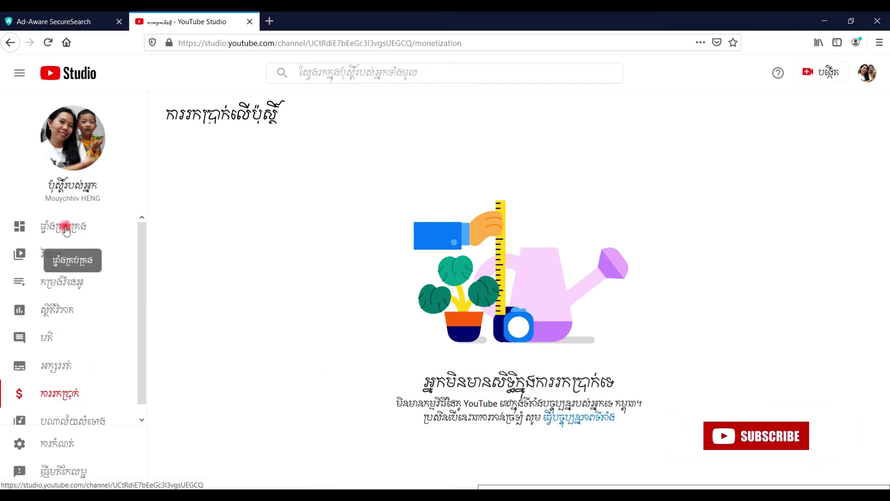
left_click(66, 229)
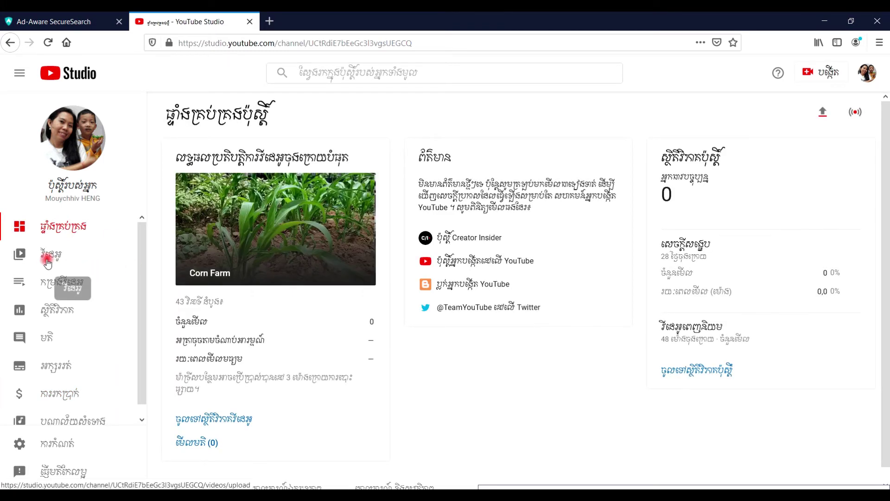
left_click(53, 254)
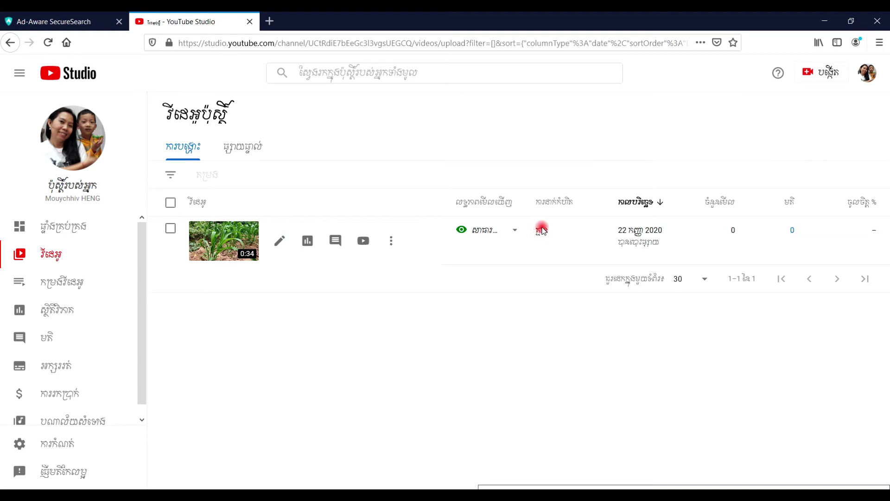
Minimize the browser with Super+D to reveal the Windows desktop.
mouse_move(551, 200)
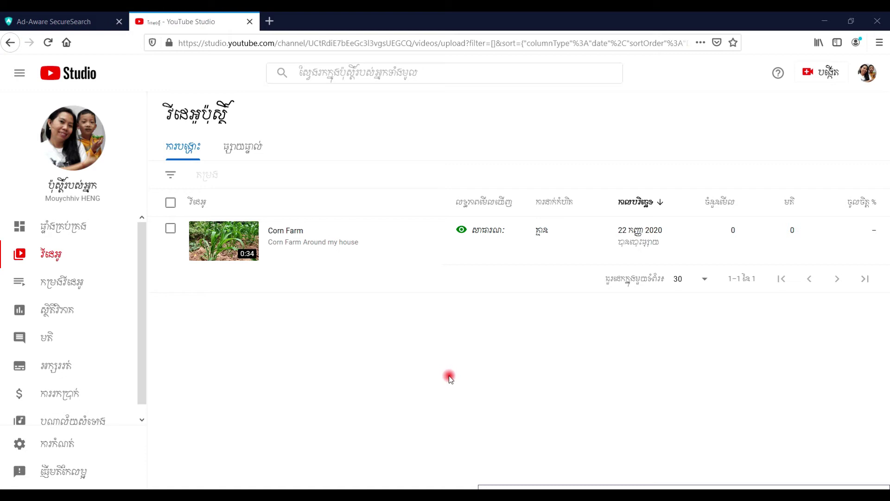
key("super+d")
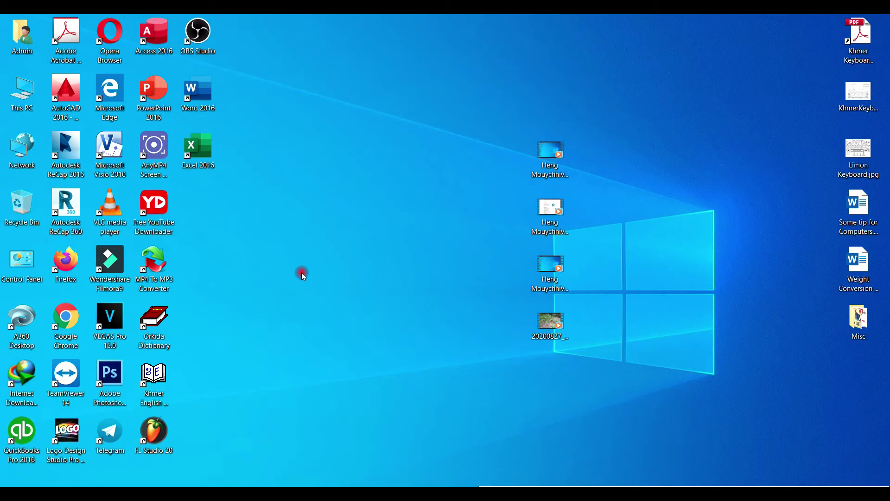
Relaunch Firefox from the desktop and search the web for 'google'.
double_click(71, 264)
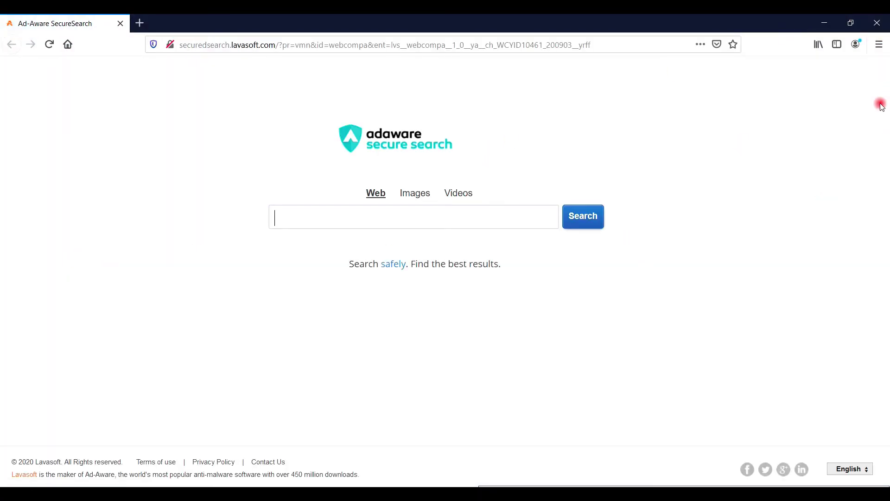
left_click(877, 23)
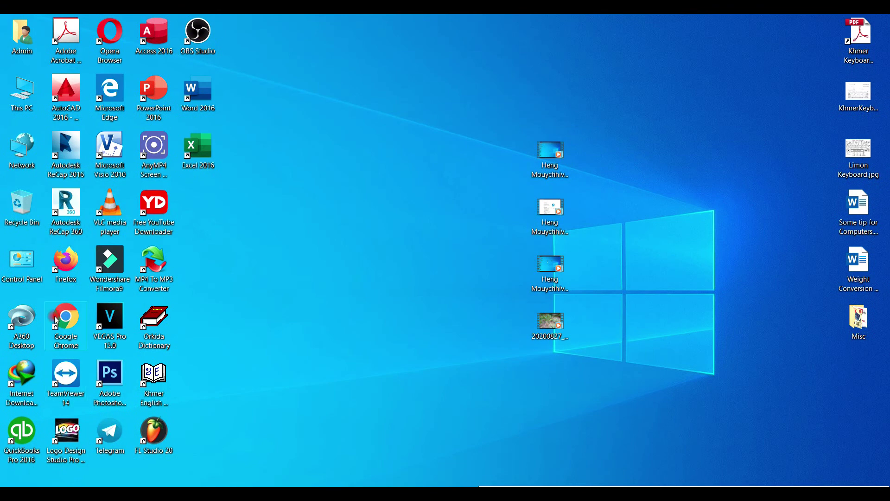
double_click(68, 268)
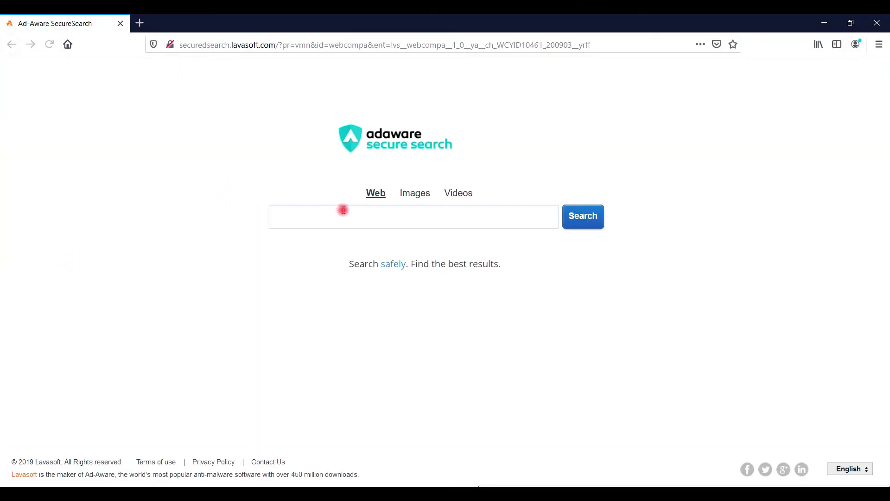
type("google")
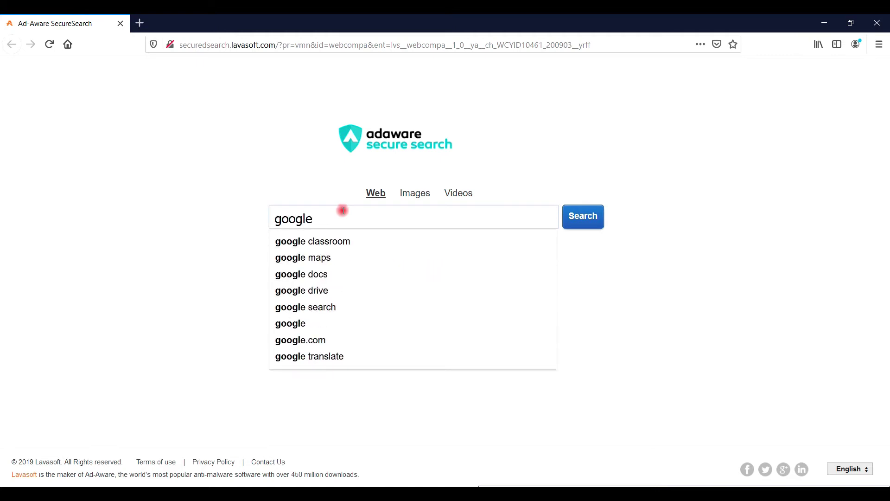
key("Return")
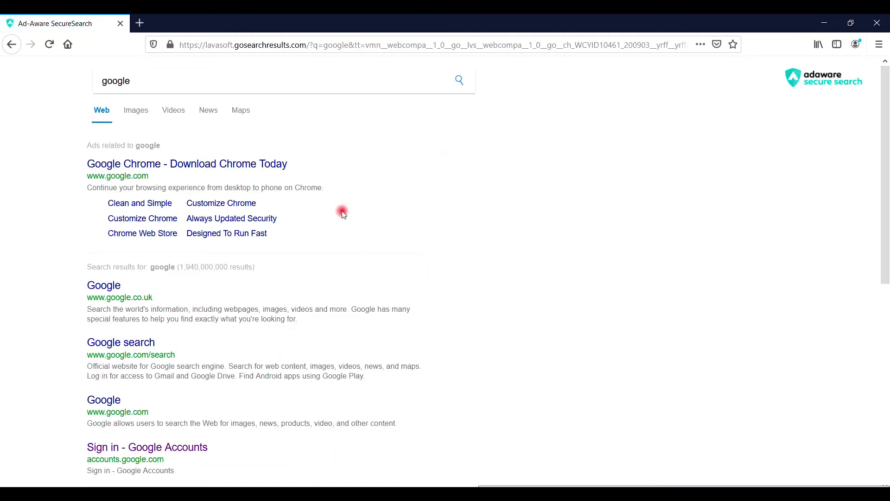
Open the 'Sign in - Google Accounts' result and sign out of the current account.
left_click(145, 448)
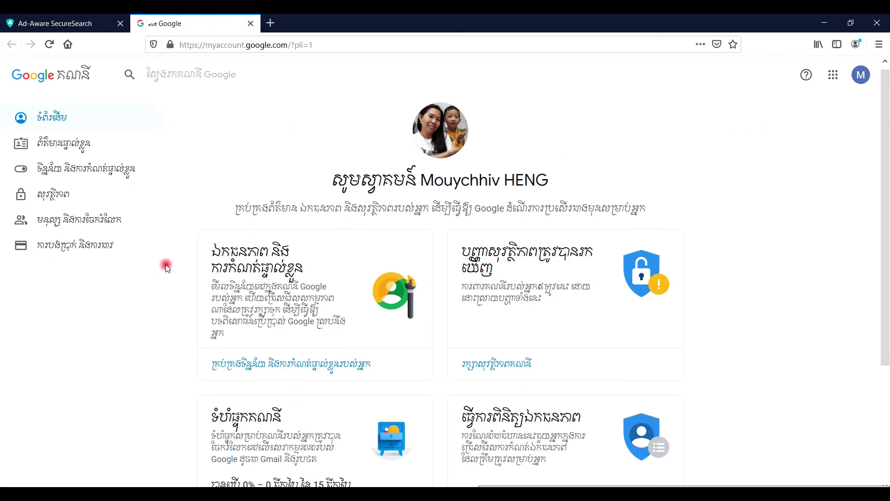
scroll(164, 269, "down", 3)
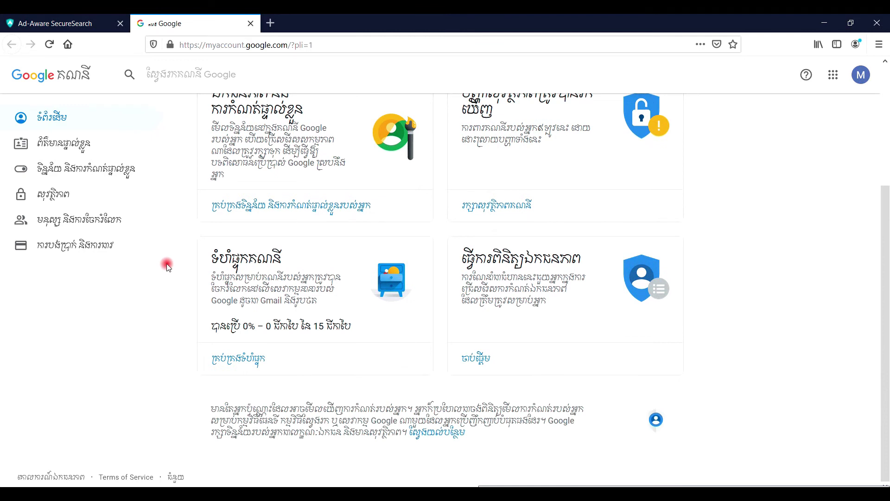
scroll(167, 266, "up", 3)
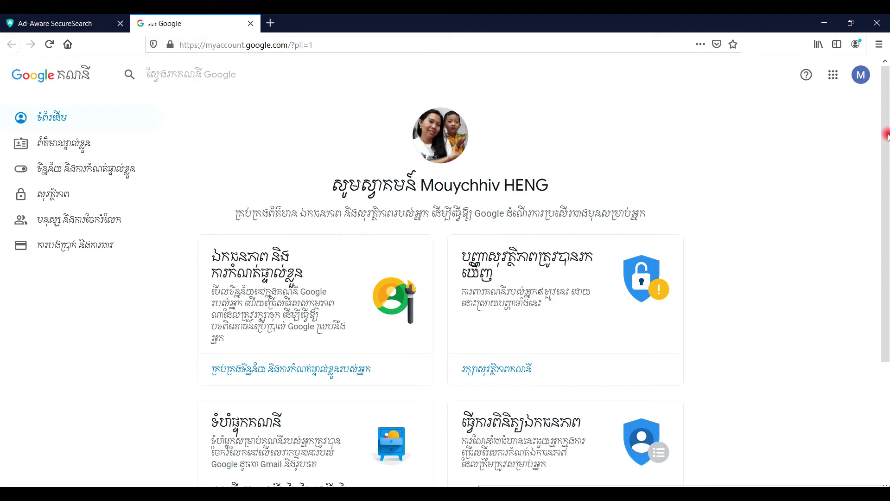
left_click(862, 78)
left_click(766, 273)
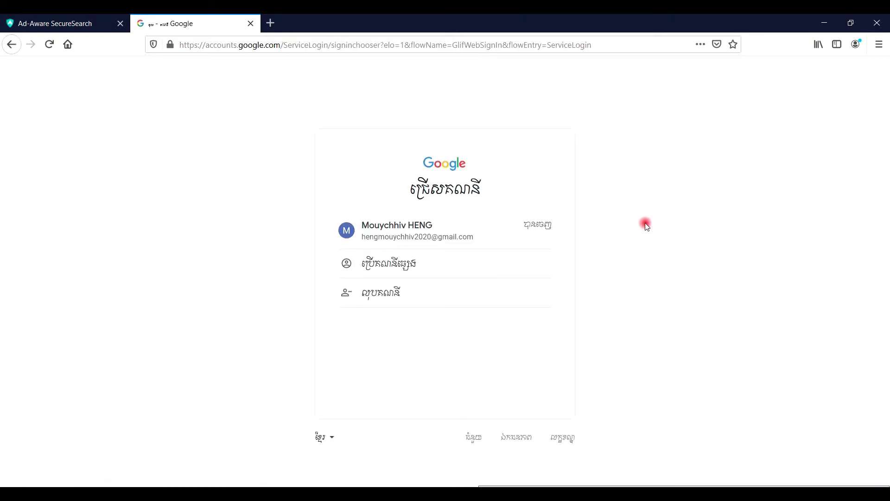
Reopen the Google Accounts sign-in page and set its language to English (United States).
left_click(251, 24)
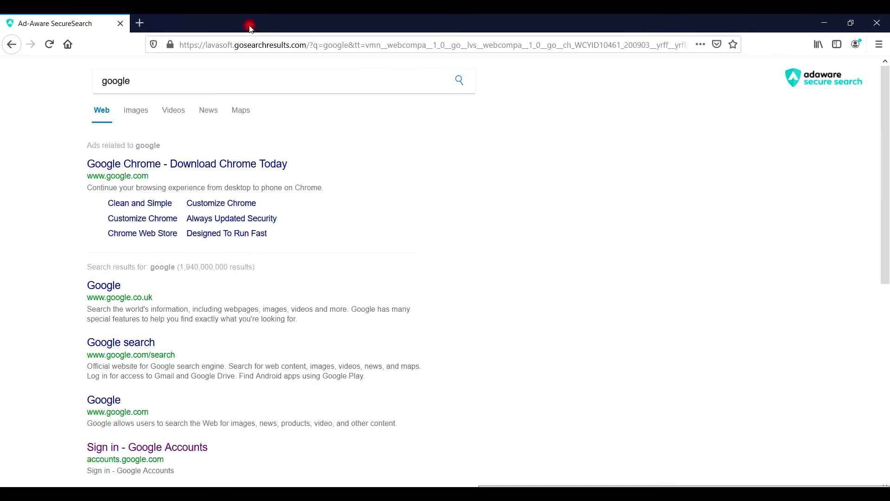
left_click(127, 445)
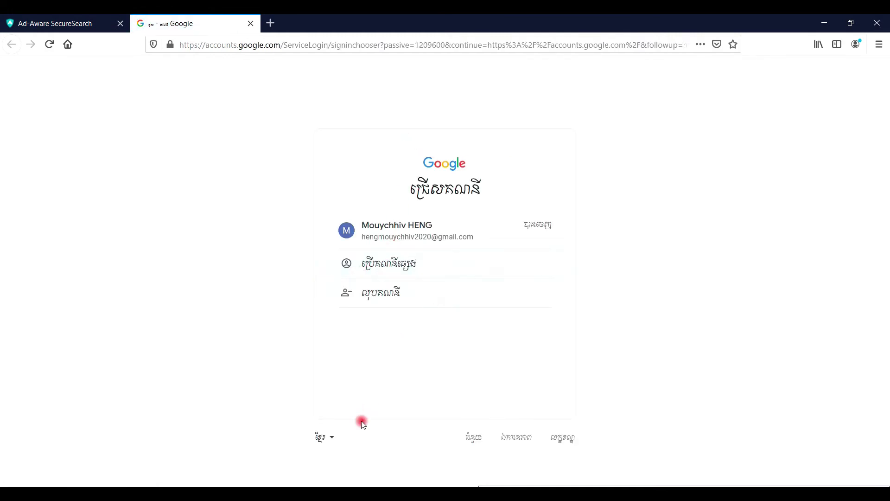
left_click(331, 443)
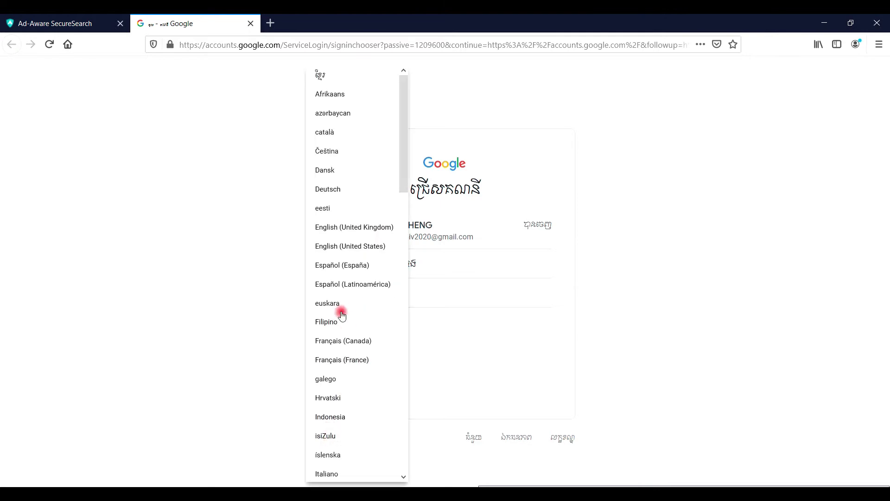
left_click(350, 254)
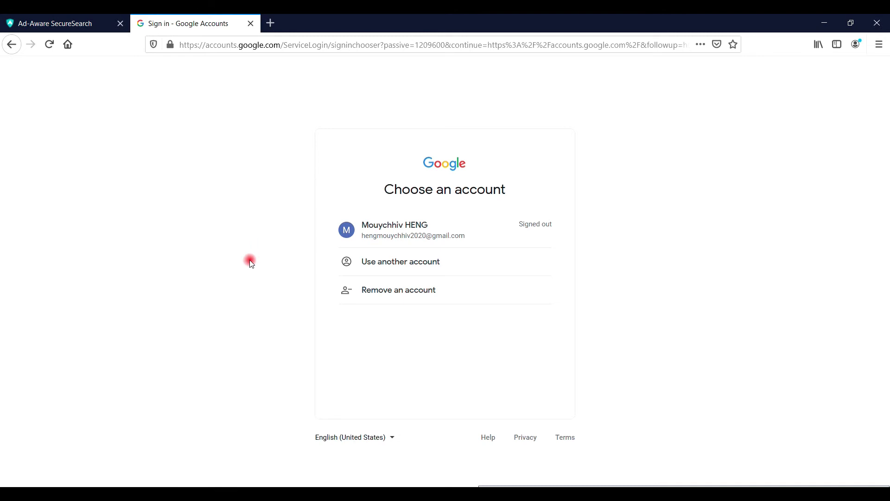
left_click(364, 269)
Choose Use another account and bring up the Create account options.
left_click(376, 262)
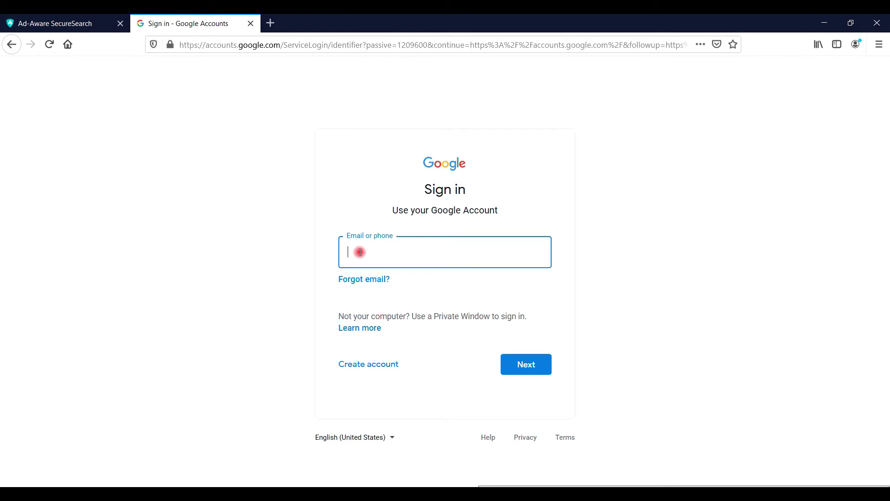
type("NAO")
key("BackSpace")
key("BackSpace")
key("BackSpace")
left_click(373, 370)
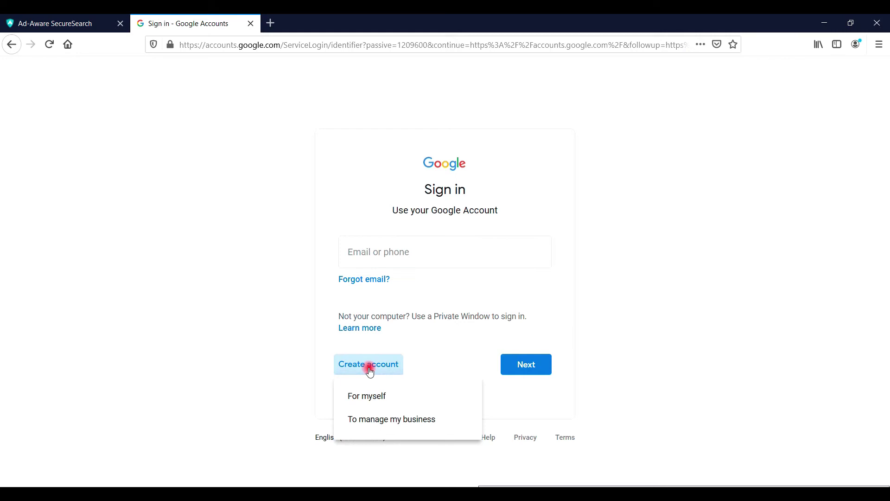
Choose For myself and enter the new account's first and last name.
left_click(372, 397)
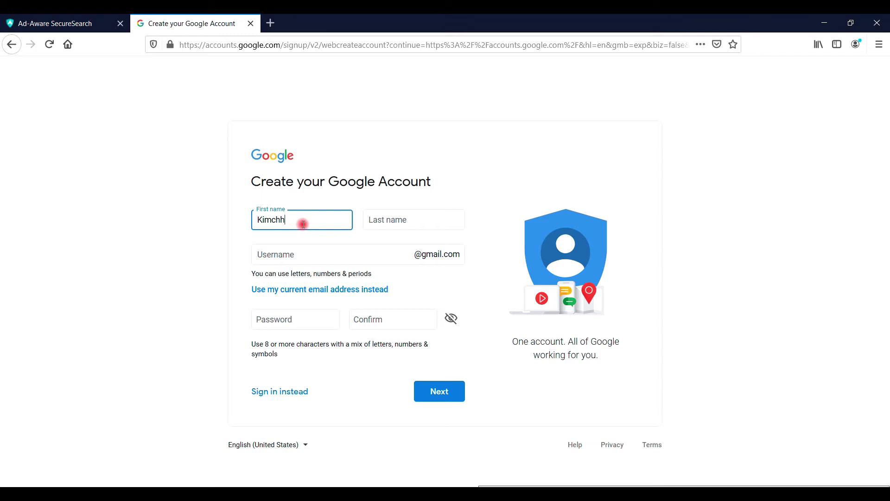
left_click(408, 225)
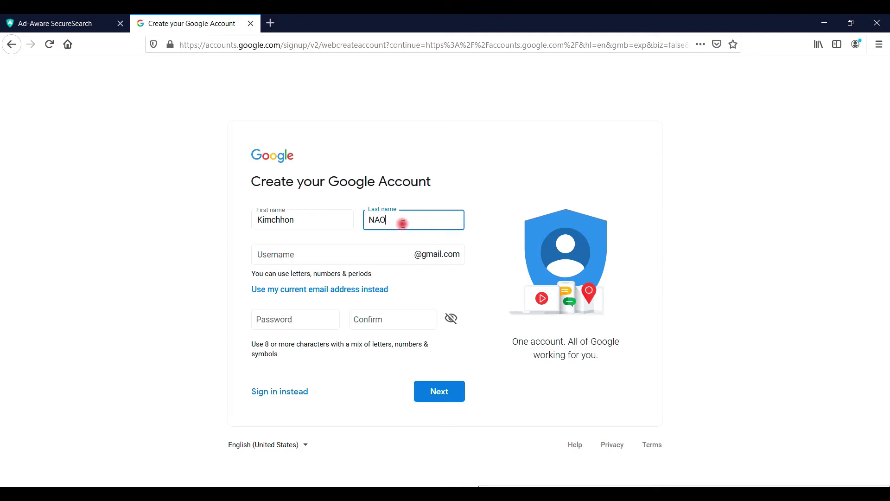
left_click(357, 254)
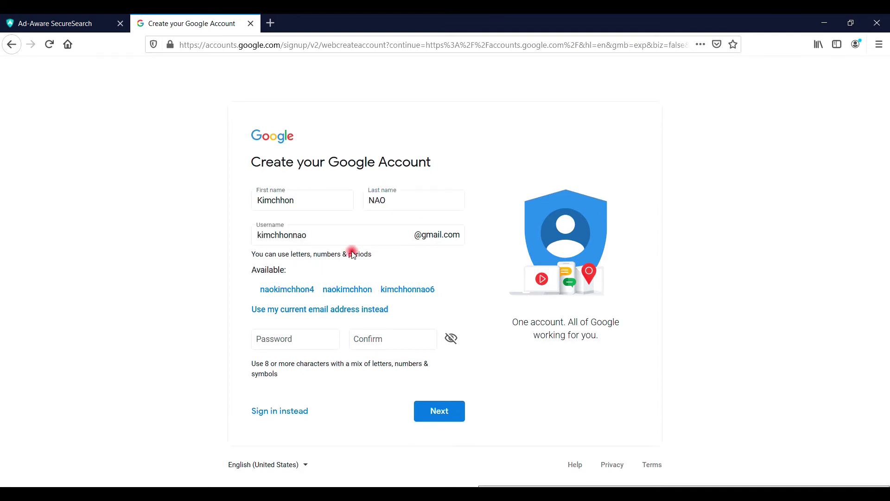
Edit the suggested Gmail username, moving its 'nao' ending to the front.
left_click(299, 235)
left_click_drag(293, 235, 308, 235)
key("ctrl+c")
key("BackSpace")
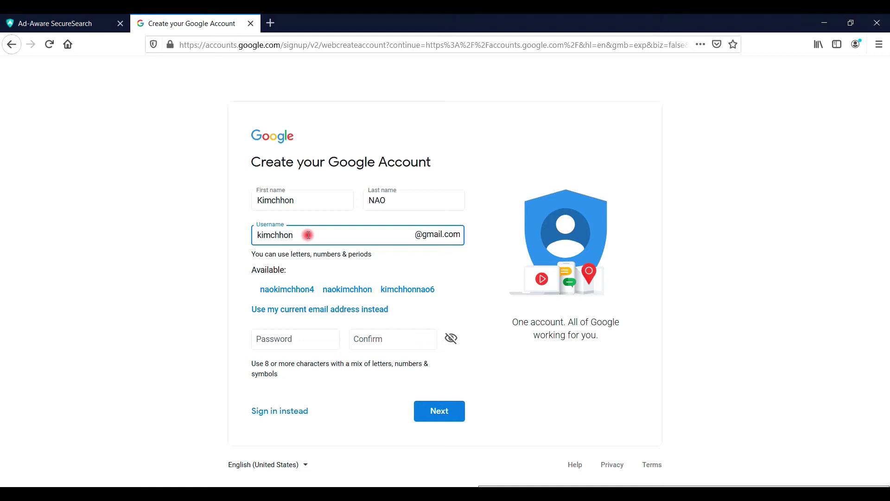
key("Home")
key("ctrl+v")
left_click(200, 237)
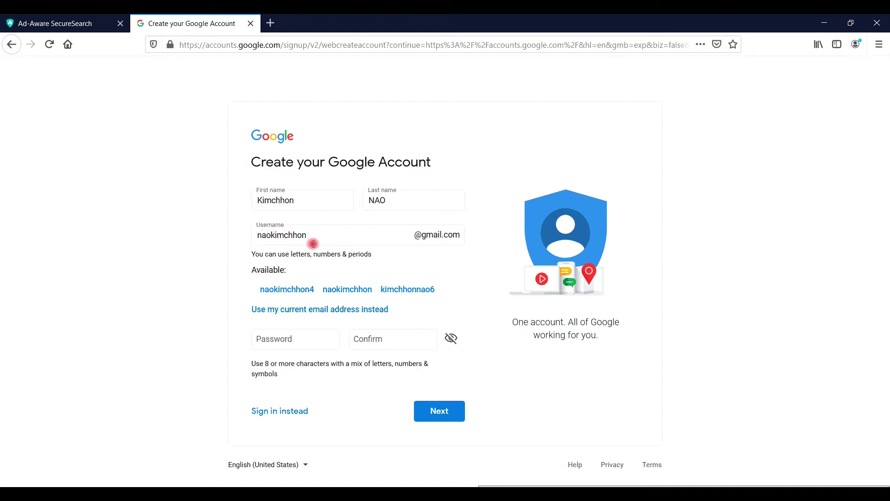
Enter the account password, correcting a first attempt along the way.
left_click(289, 340)
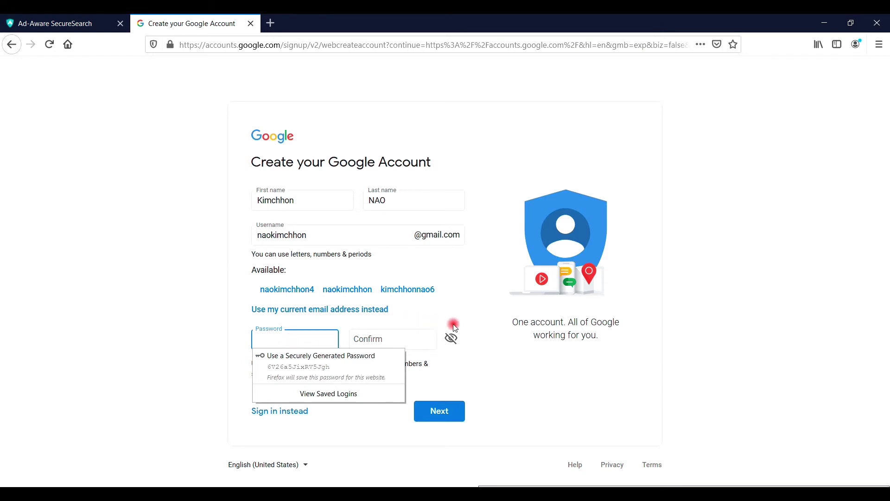
left_click(448, 341)
left_click(285, 340)
left_click_drag(298, 343, 250, 341)
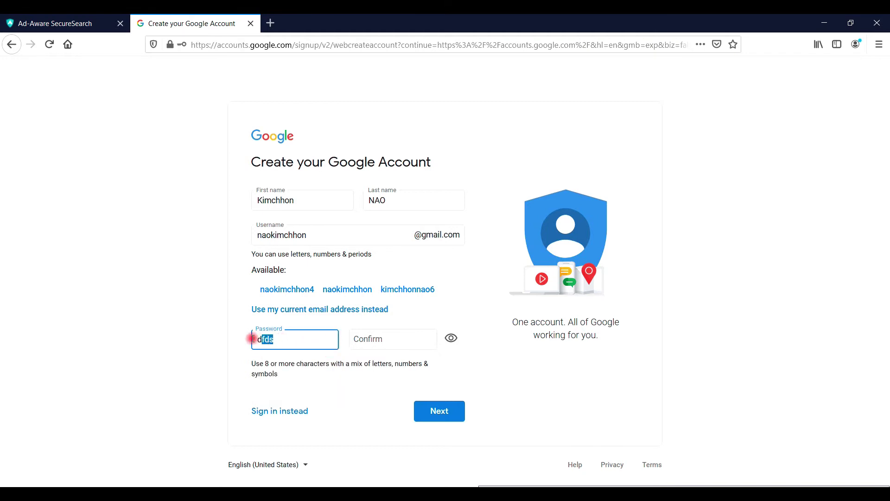
key("BackSpace")
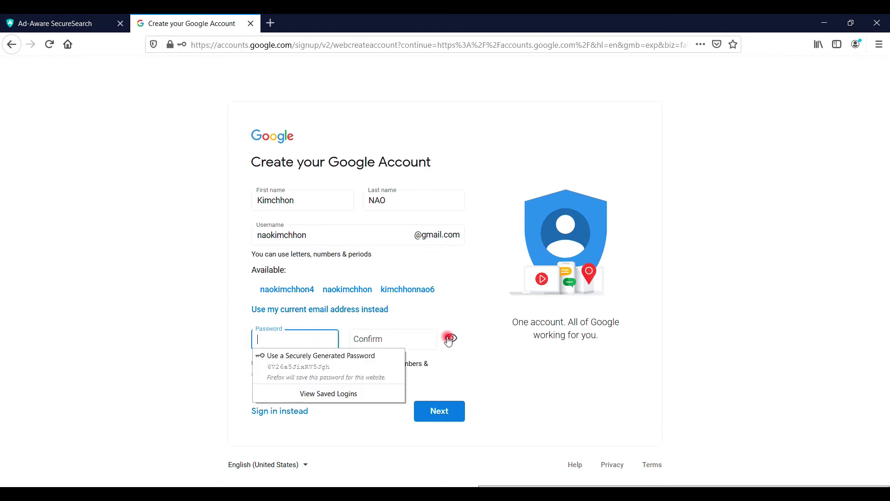
left_click(448, 337)
left_click(264, 339)
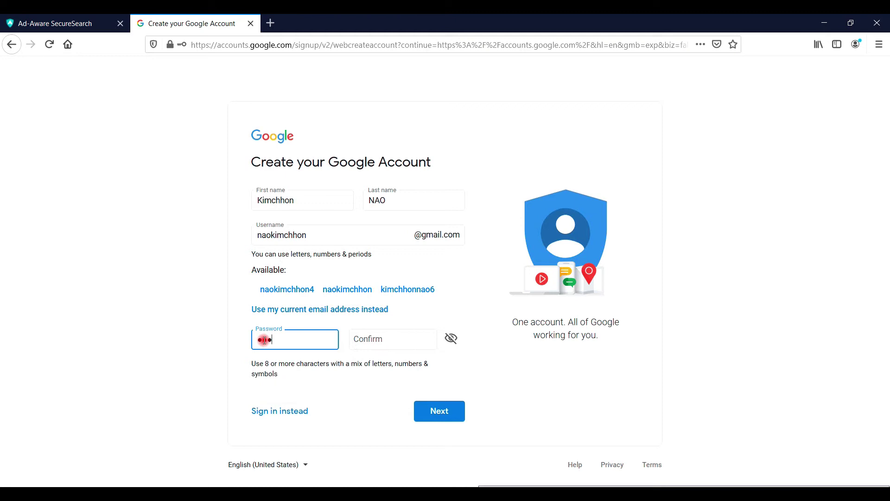
Confirm the password and submit the name, username and password step.
left_click(370, 337)
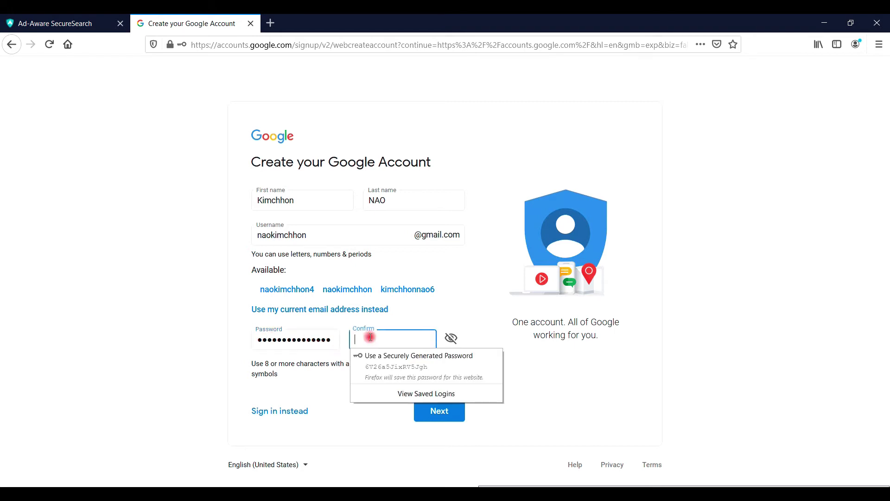
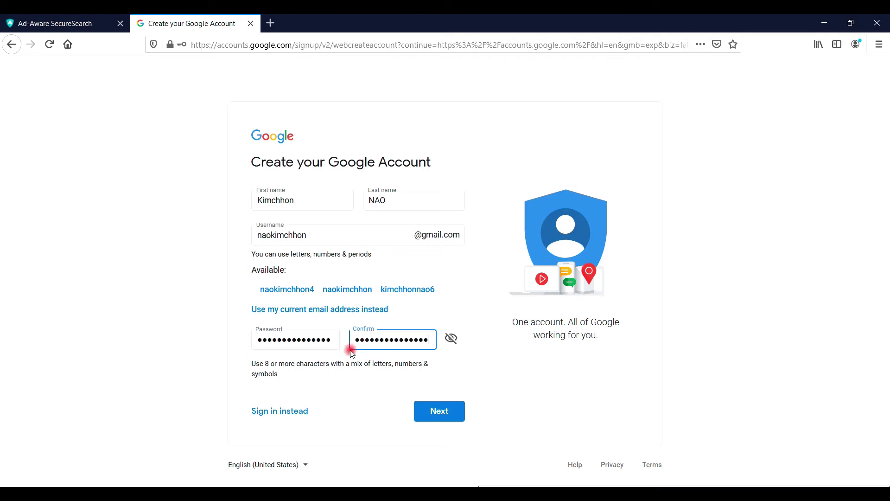
left_click(446, 415)
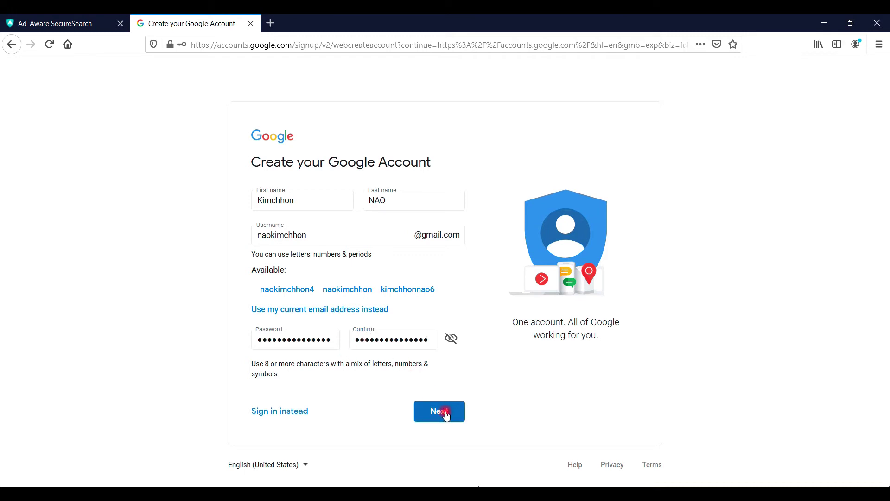
left_click(290, 149)
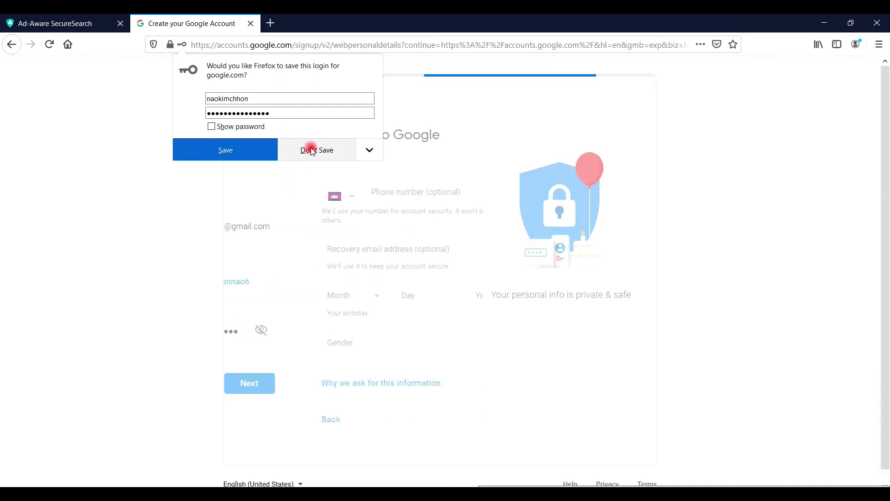
Decline Firefox's save-login offer, then enter the phone number and recovery email.
left_click(339, 149)
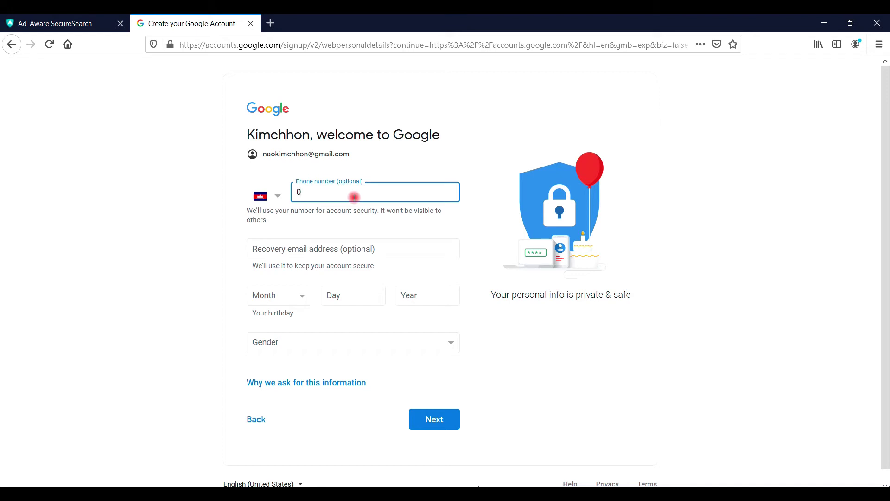
type("33086")
left_click(203, 233)
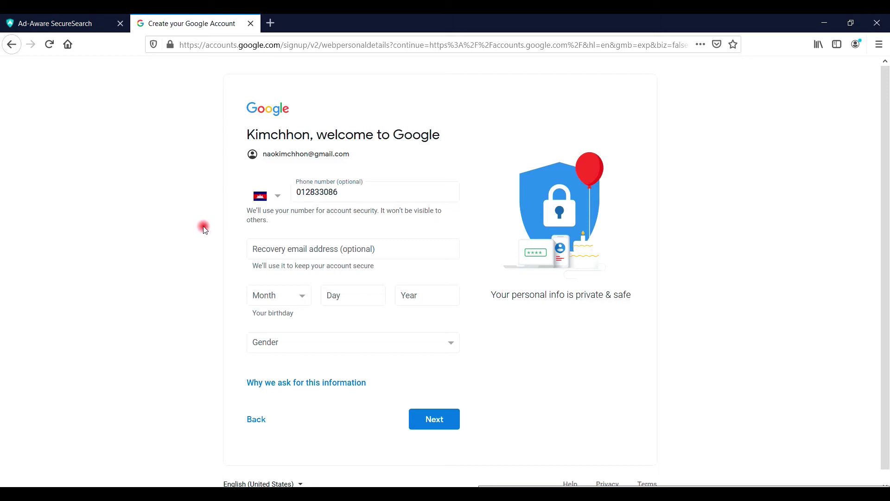
left_click(272, 250)
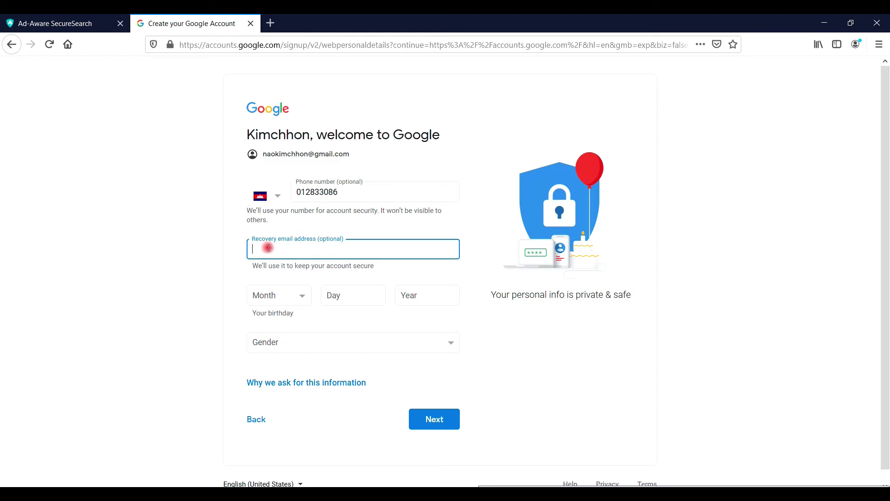
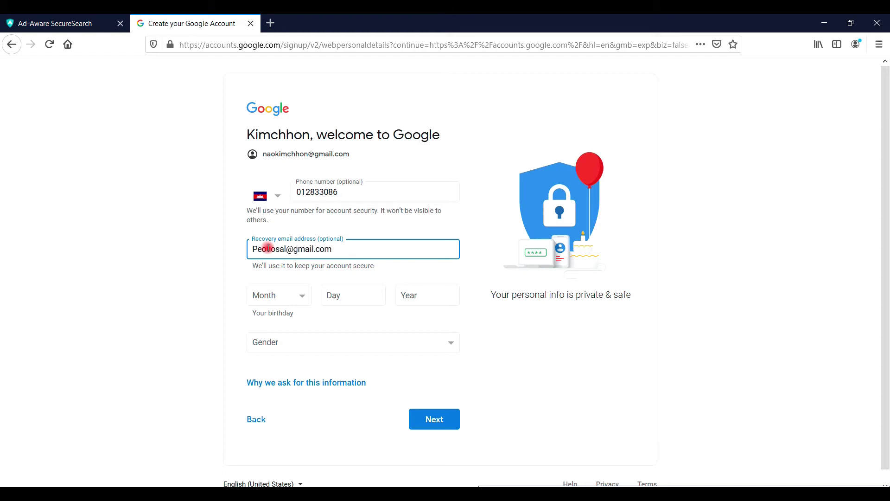
left_click(192, 280)
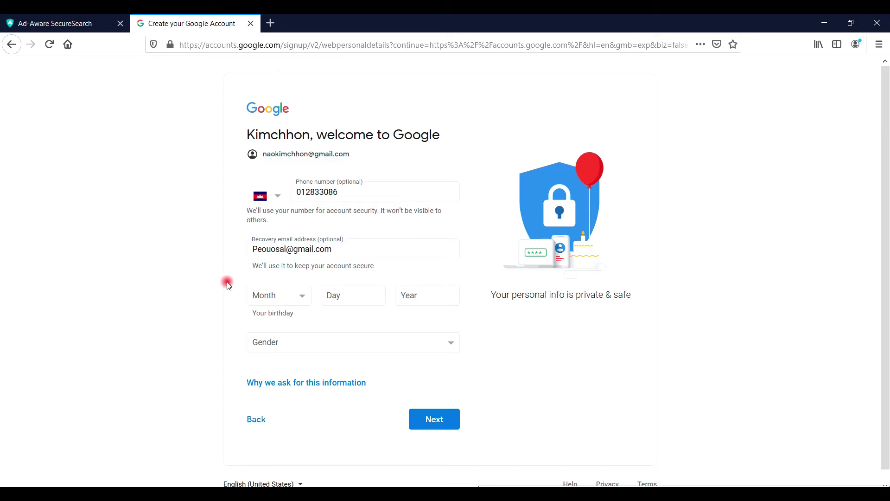
left_click(287, 297)
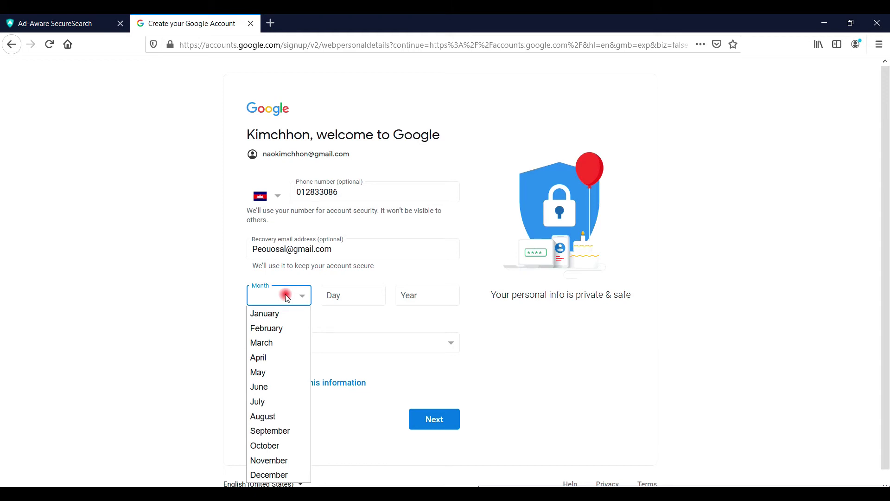
left_click(541, 379)
left_click(451, 346)
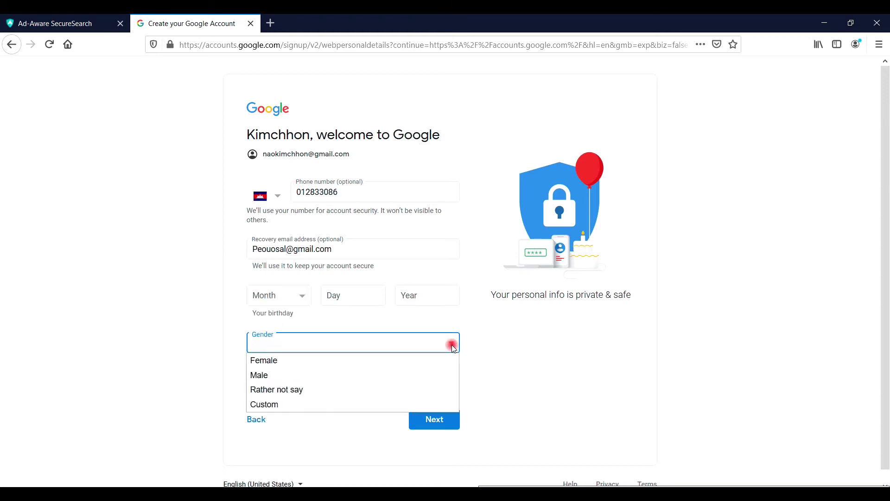
left_click(265, 374)
left_click(265, 295)
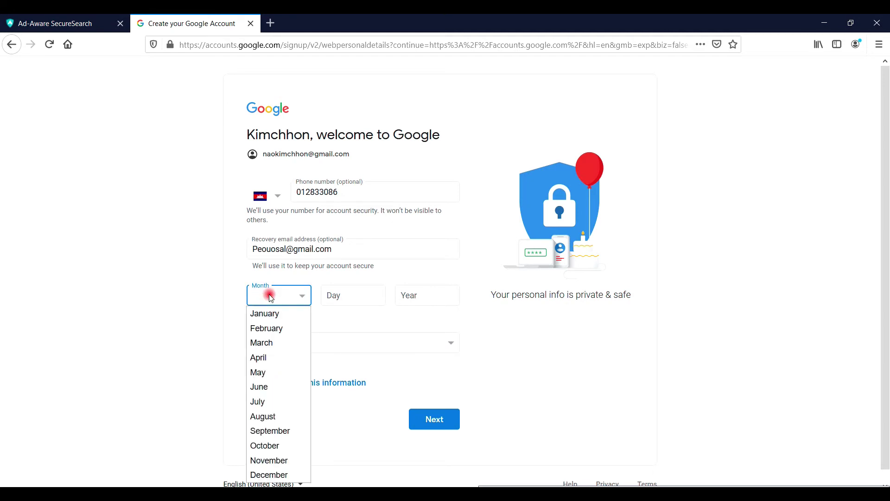
left_click(278, 342)
left_click(357, 300)
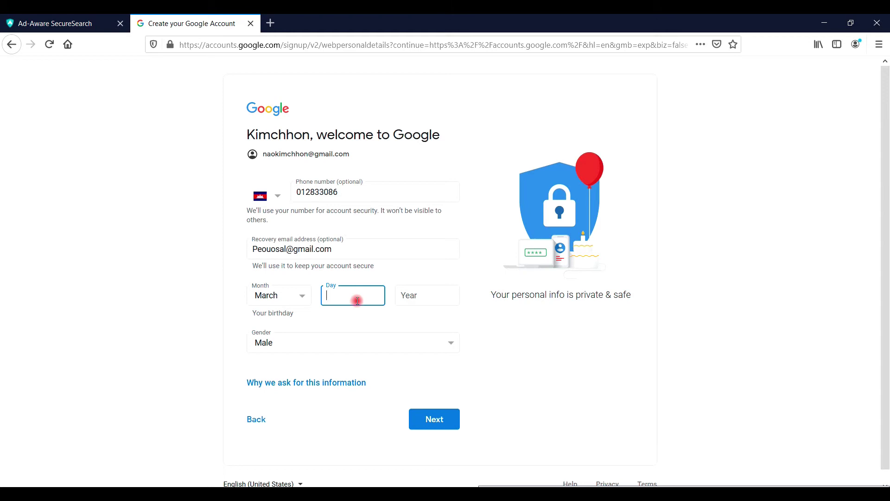
left_click(404, 294)
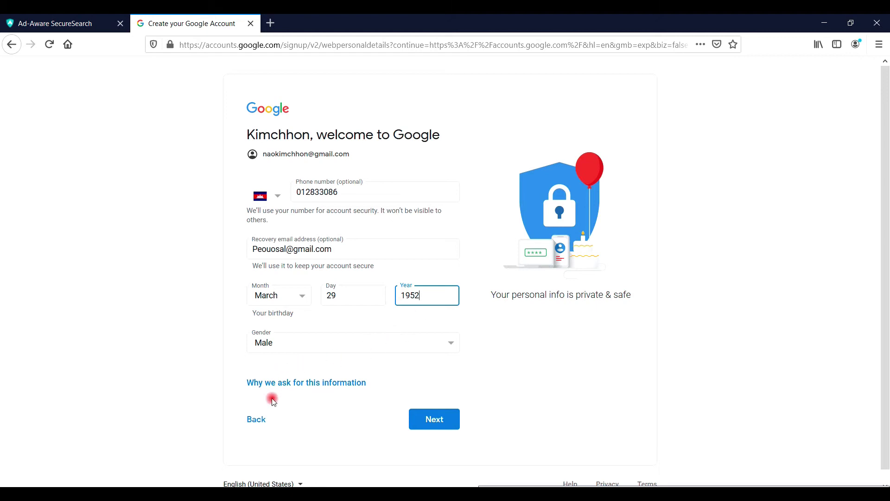
left_click(440, 423)
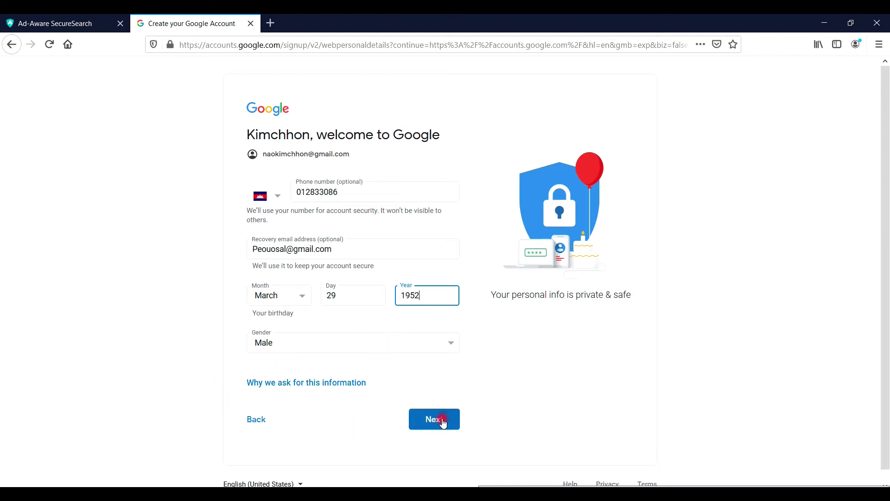
left_click(443, 423)
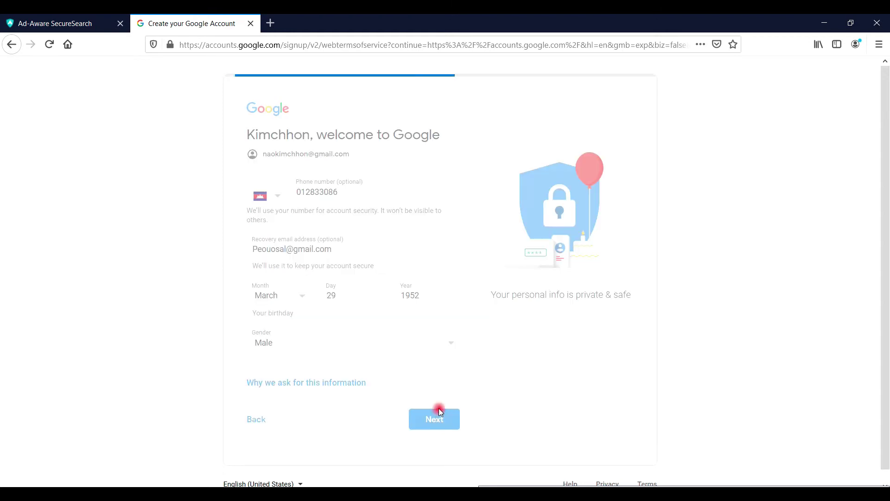
Read through the Privacy and Terms and agree to them to finish creating the account.
scroll(511, 350, "down", 7)
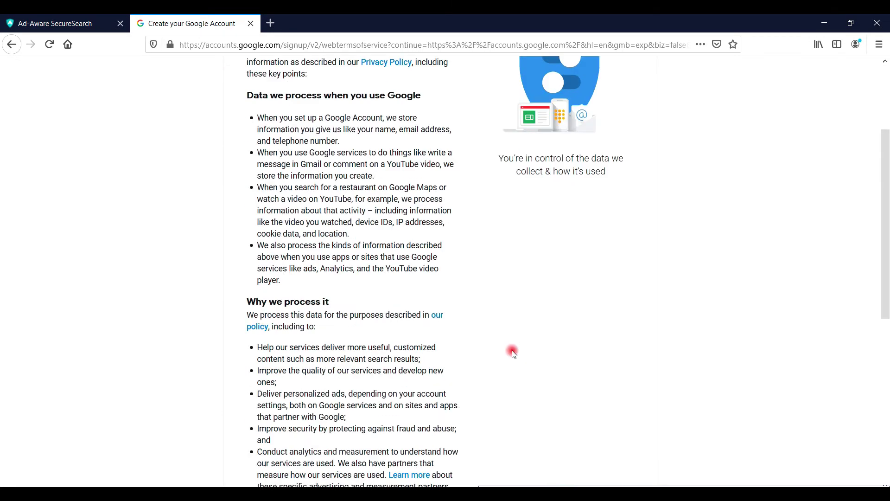
scroll(513, 354, "up", 4)
scroll(513, 352, "up", 3)
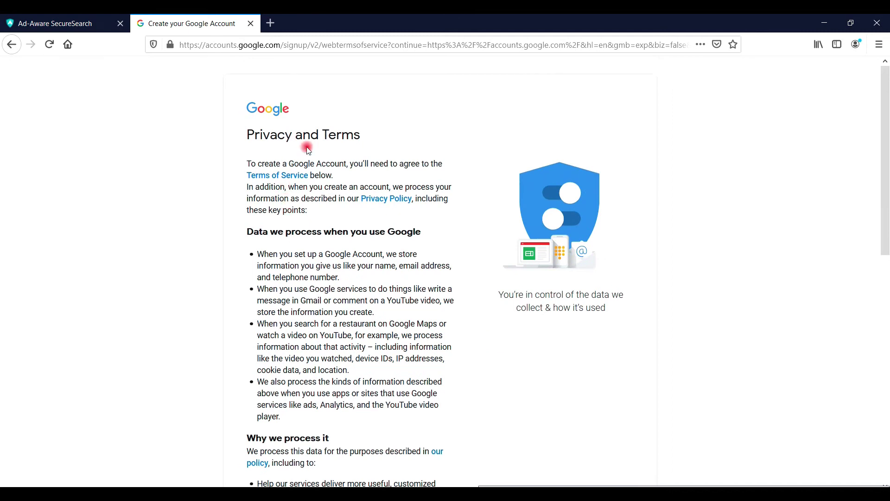
scroll(602, 419, "down", 8)
scroll(601, 420, "down", 3)
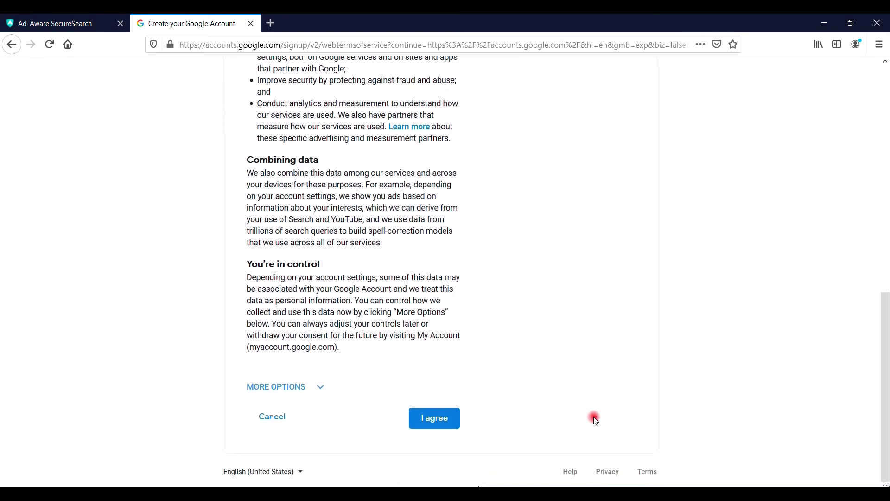
left_click(429, 422)
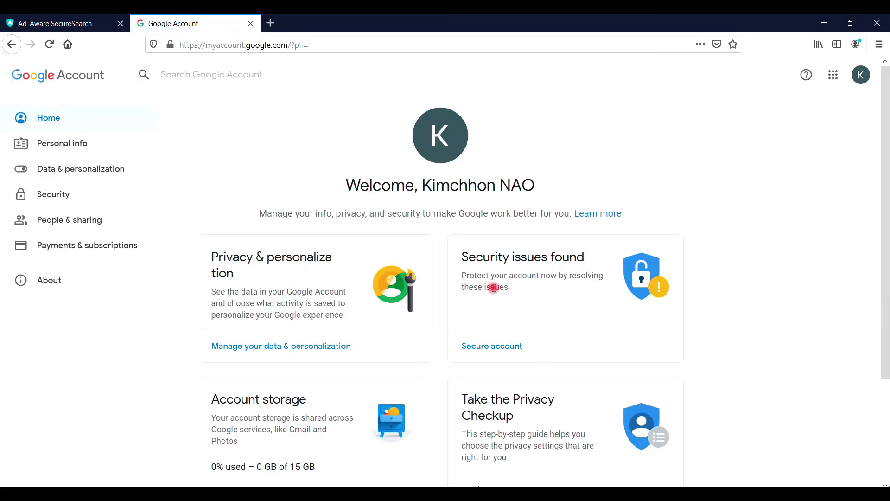
Open the new account's Gmail in a new tab from the Google apps grid.
mouse_move(434, 156)
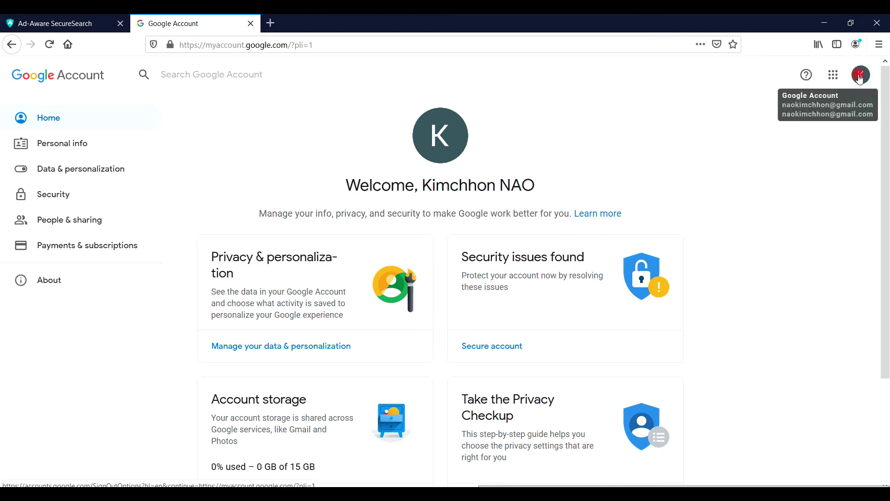
left_click(860, 76)
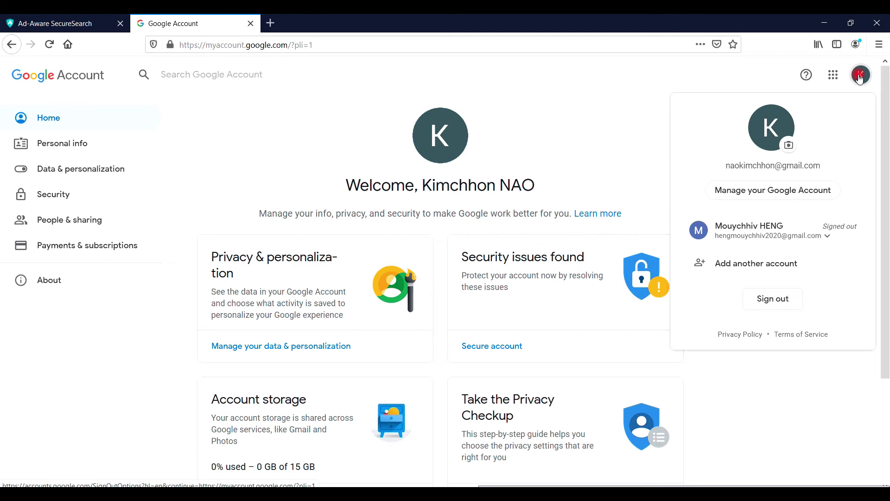
left_click(833, 75)
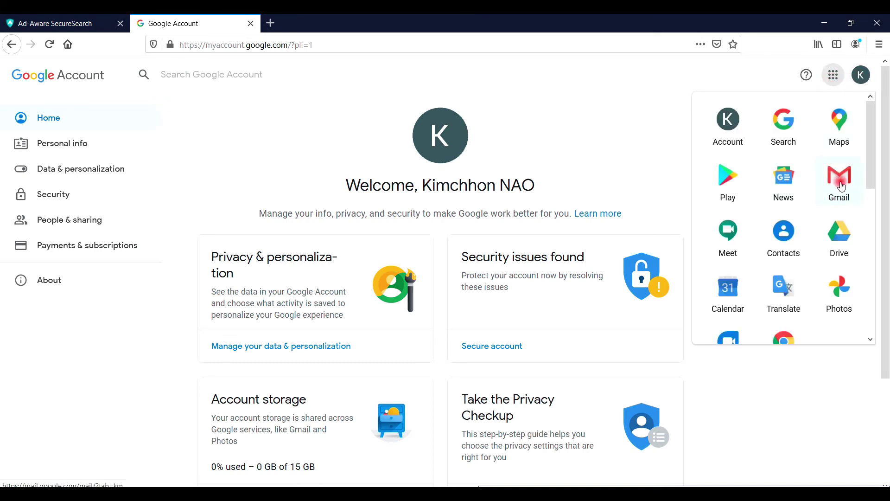
left_click(837, 187)
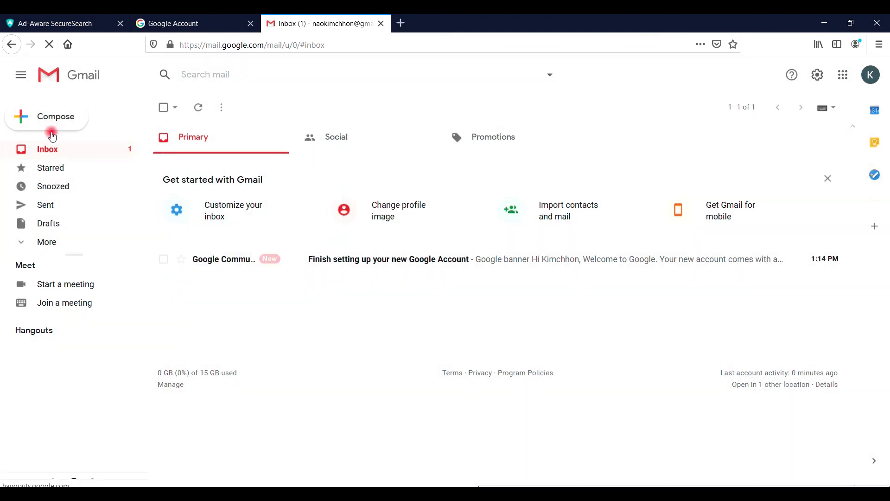
Send an email to the recovery address with subject 'test' and body 'testing'.
left_click(29, 122)
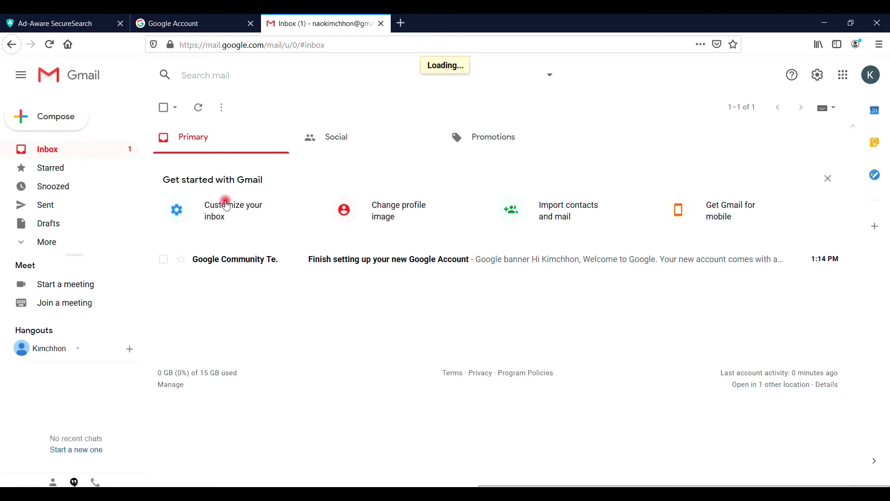
left_click(23, 116)
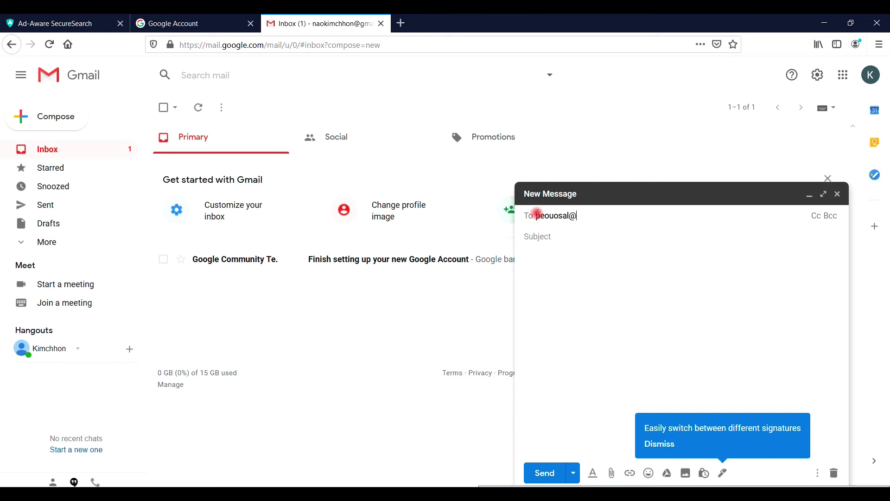
left_click(564, 237)
type("test")
left_click(561, 268)
type("testi")
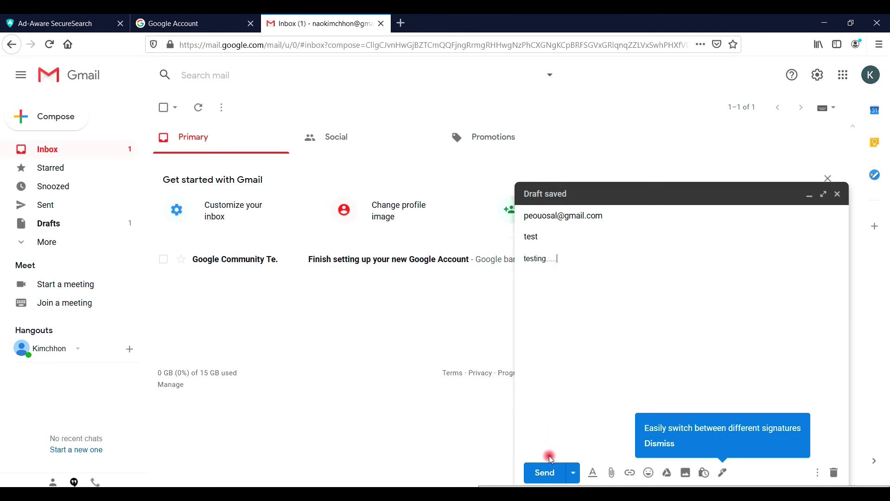
left_click(545, 472)
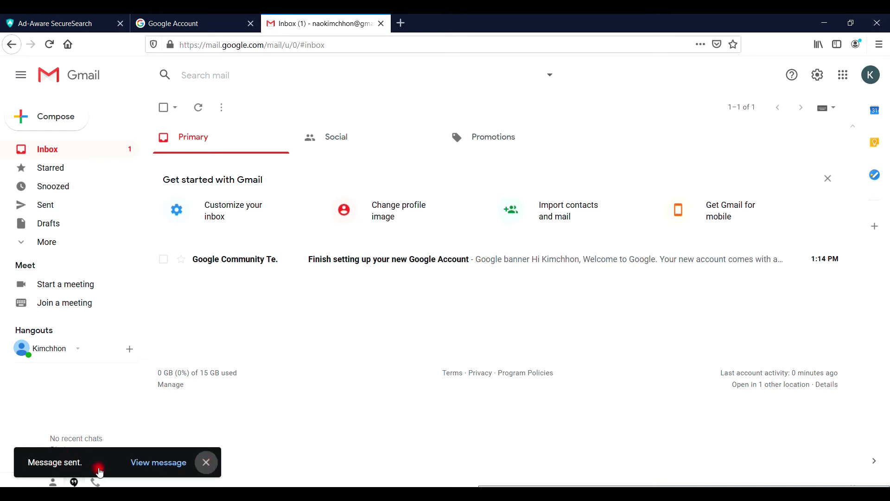
Dismiss the message-sent notice and open the Google Account page in a new tab.
left_click(204, 462)
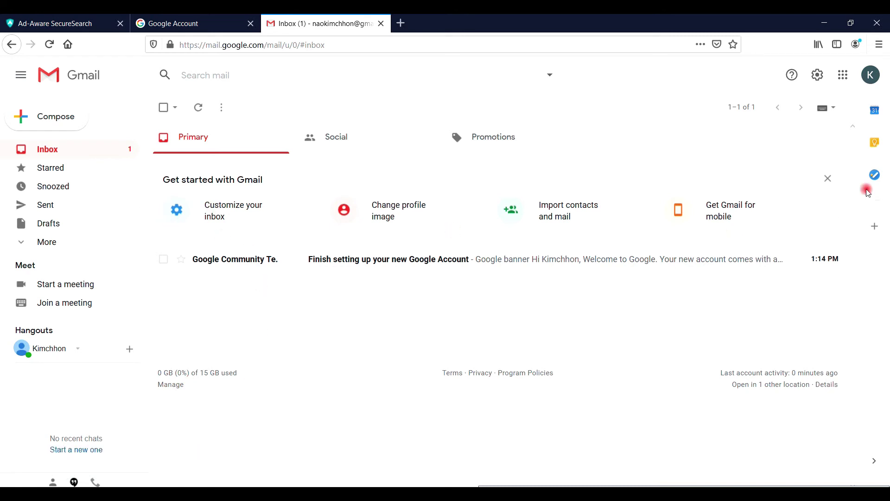
left_click(863, 86)
left_click(846, 76)
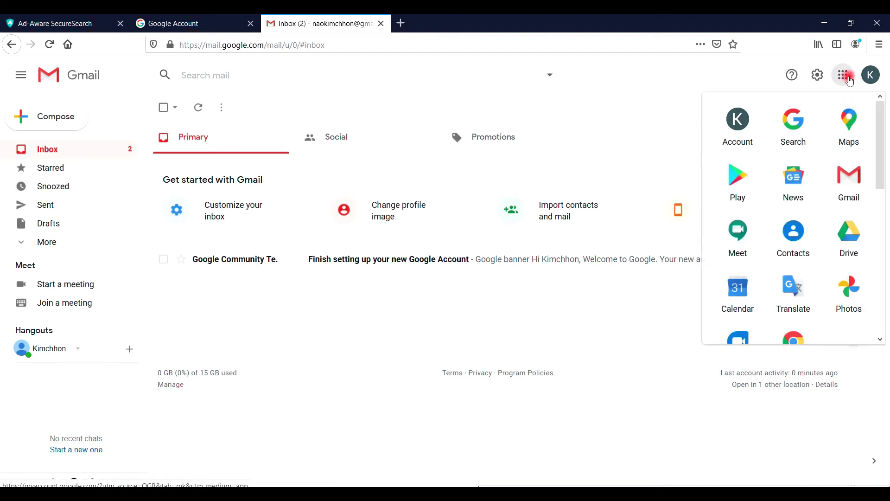
left_click(737, 121)
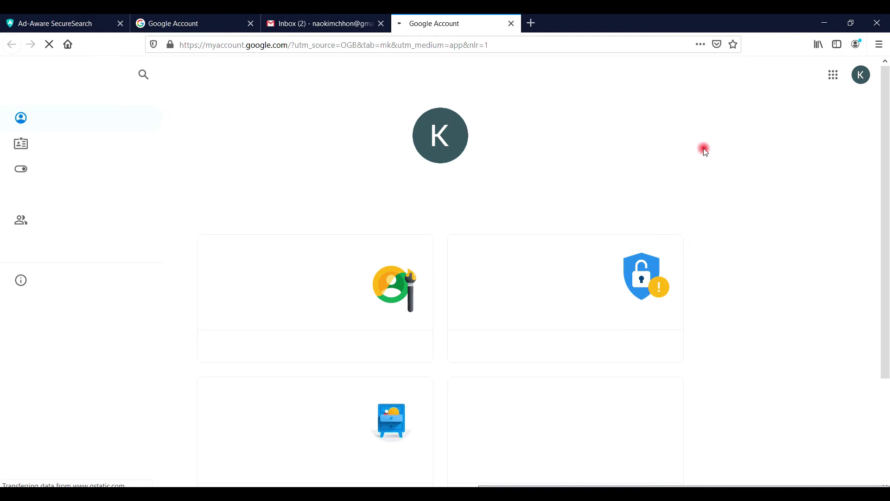
Open the Gmail inbox in another tab from the Google apps grid.
left_click(833, 75)
left_click(845, 178)
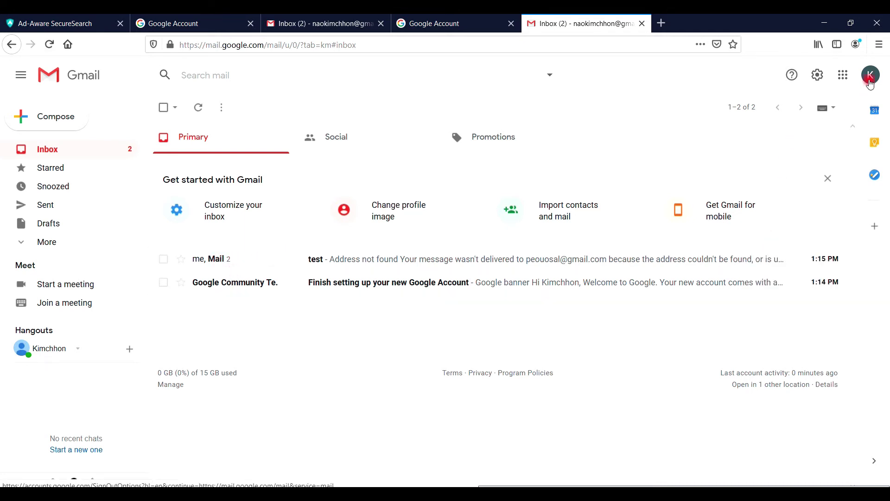
left_click(844, 79)
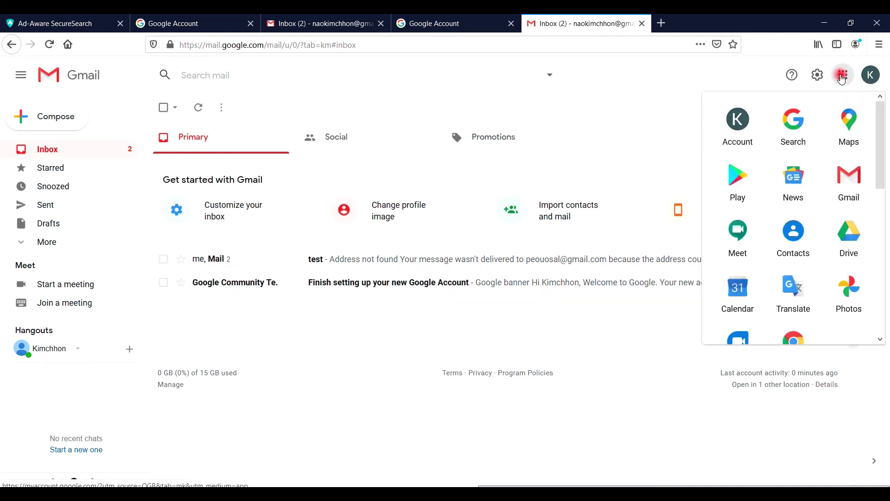
Open the Google Account page in a new tab, then switch to the Windows desktop.
left_click(739, 120)
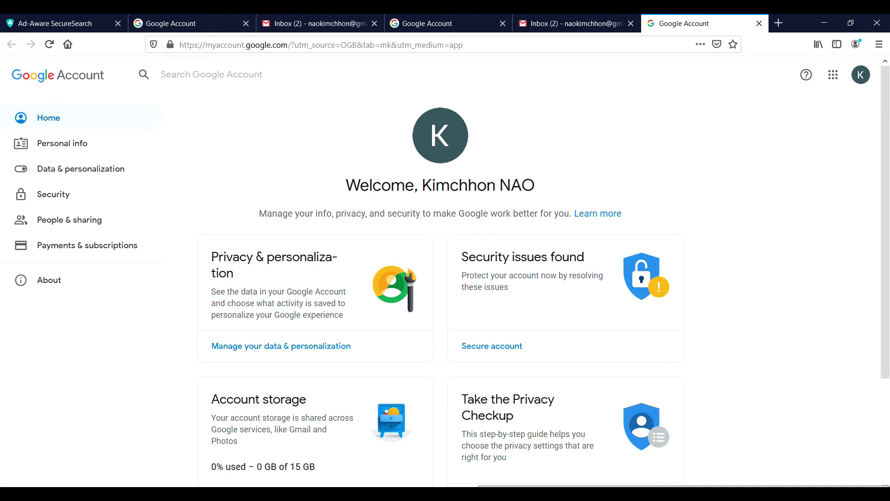
key("super+d")
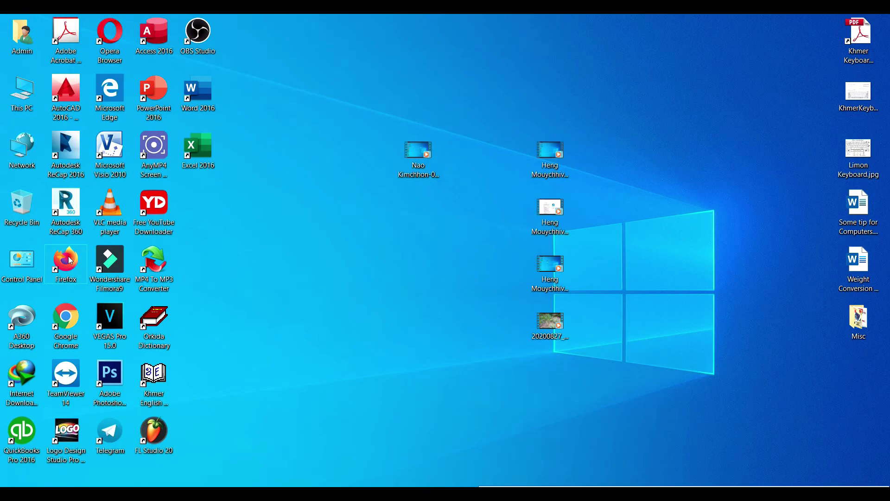
Relaunch Firefox, search the web for youtube.com, and open the YouTube site from the results.
double_click(80, 243)
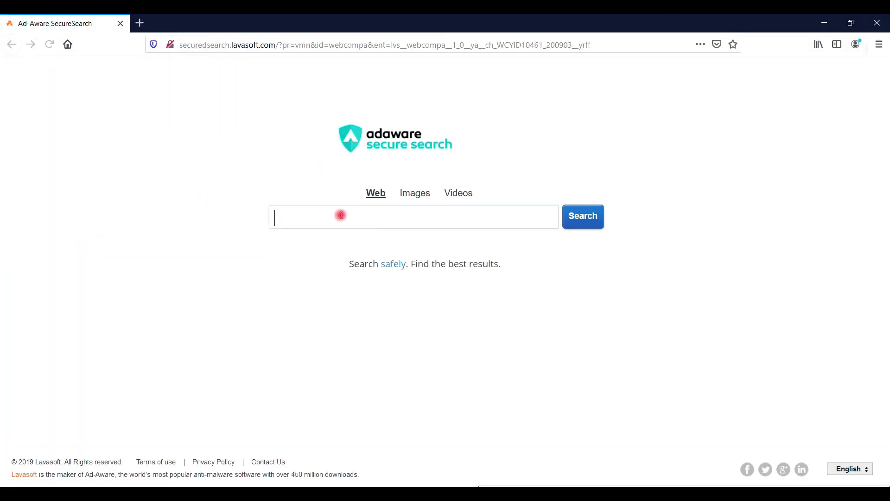
left_click(341, 215)
type("youtube")
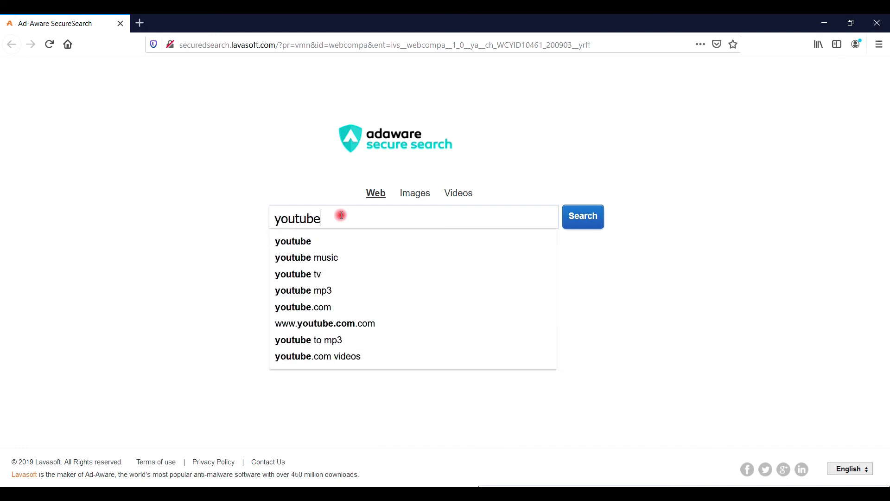
key("Return")
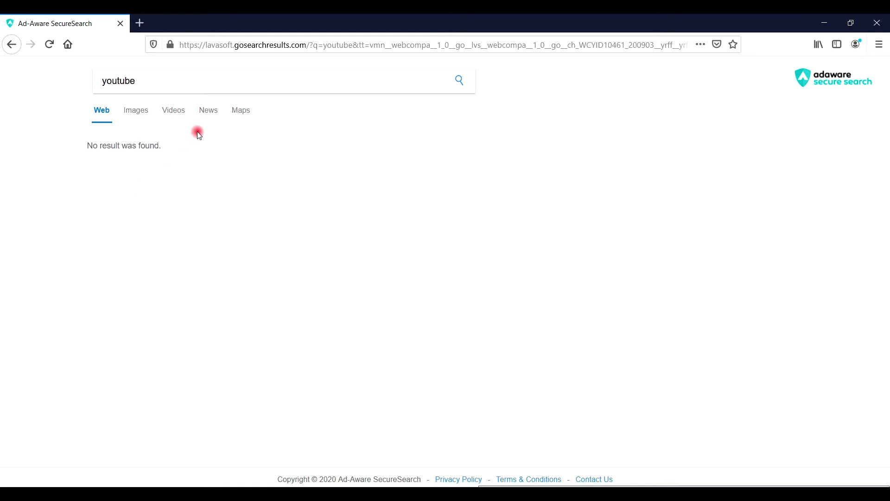
left_click(154, 80)
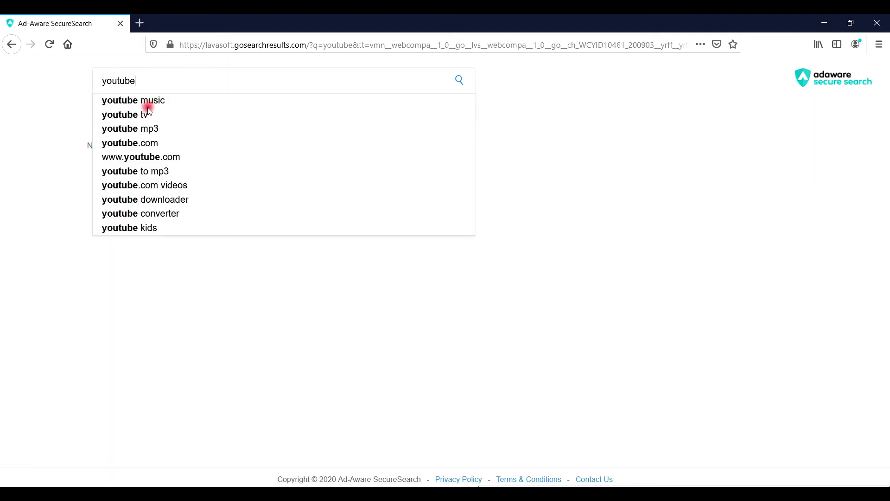
left_click(144, 148)
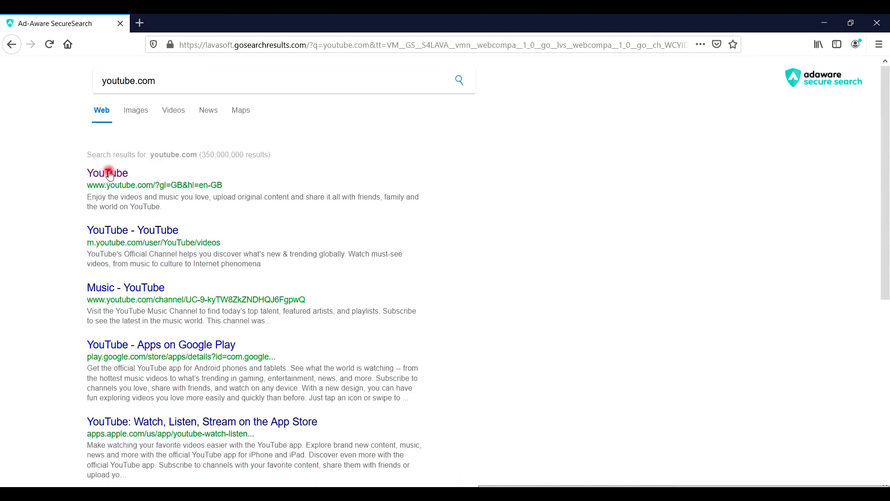
left_click(109, 172)
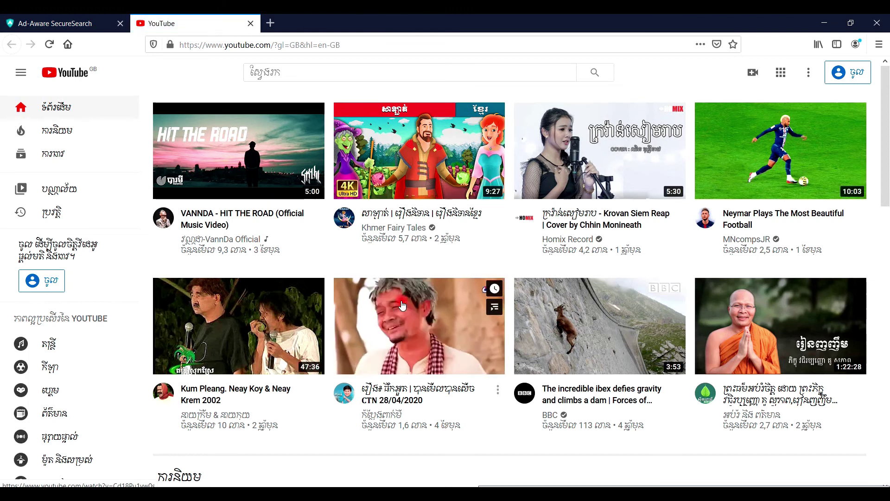
Change YouTube's display language from Khmer to English in the settings menu.
mouse_move(779, 119)
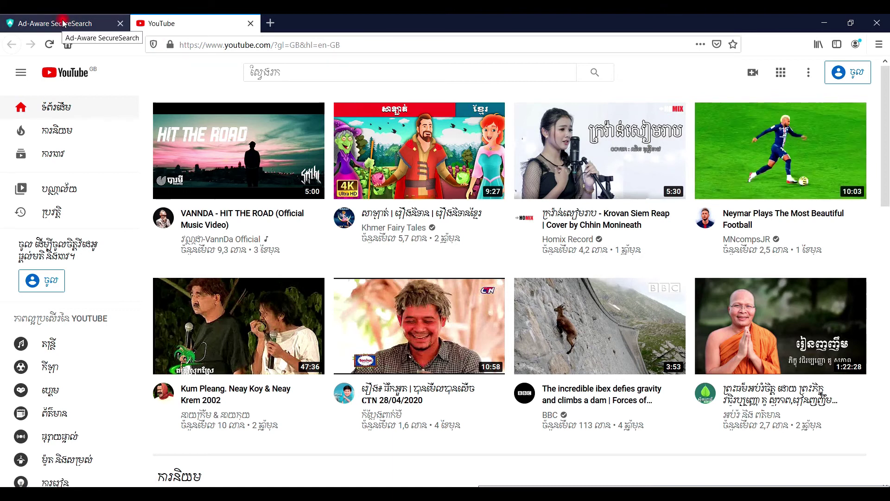
left_click(809, 76)
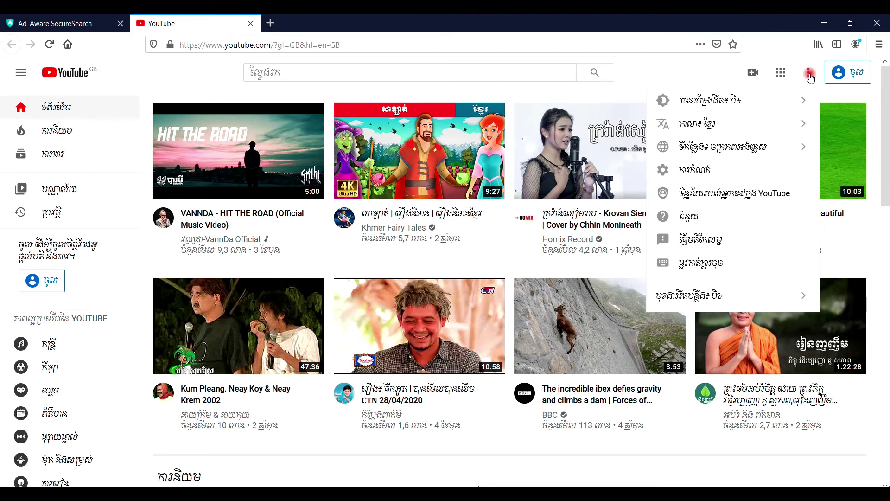
left_click(803, 125)
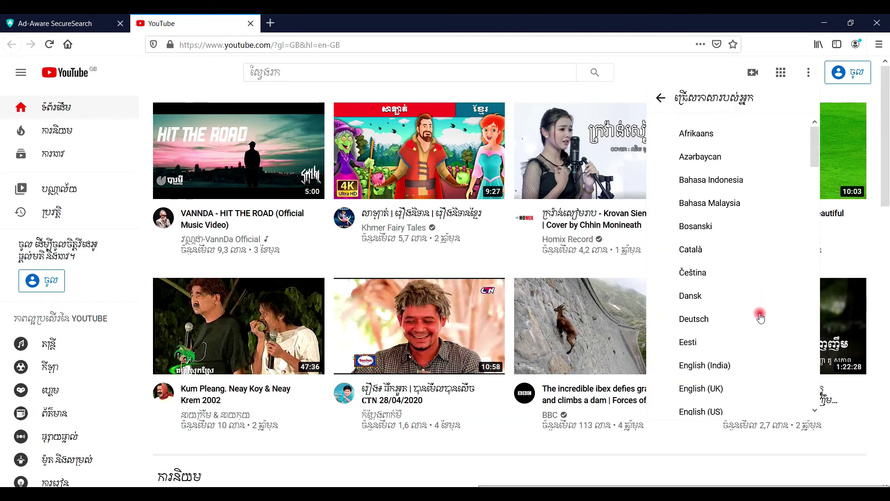
scroll(757, 320, "down", 3)
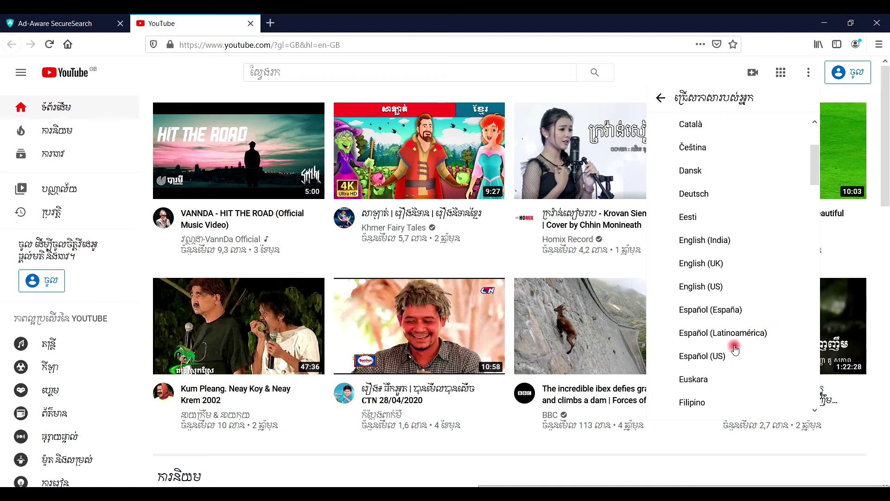
left_click(720, 290)
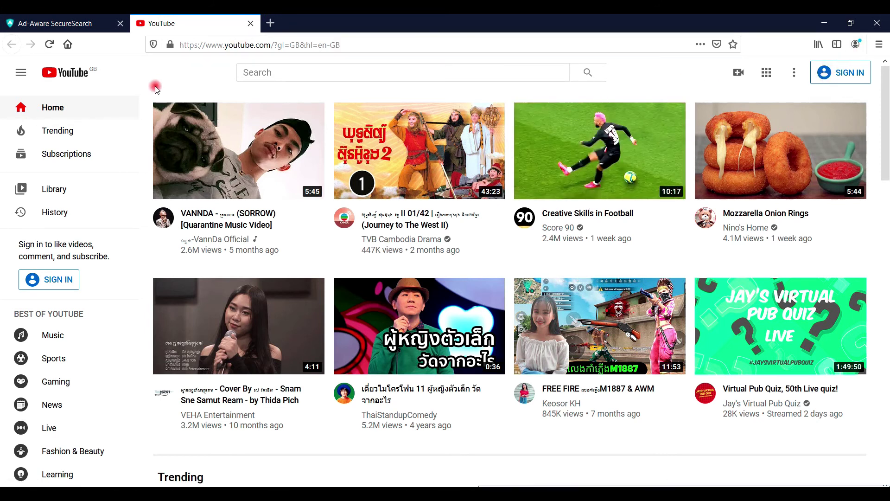
Sign in to YouTube with the new Google account and its password, declining to save the login.
left_click(825, 73)
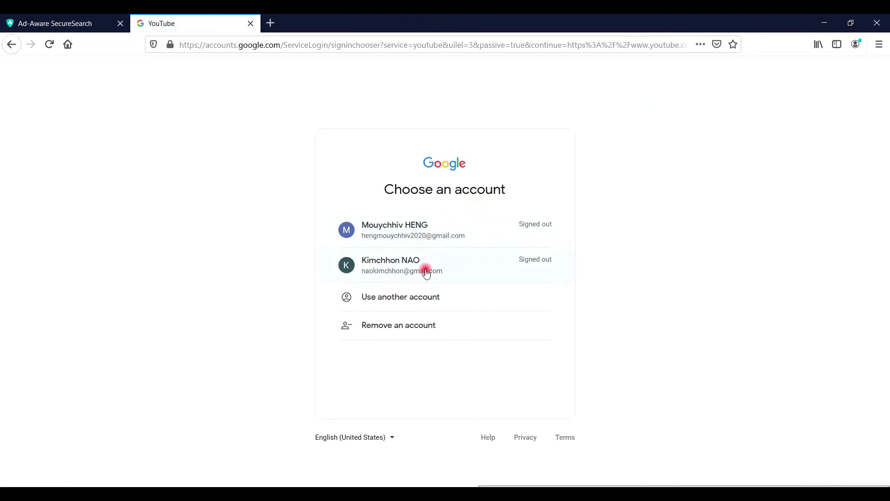
left_click(400, 272)
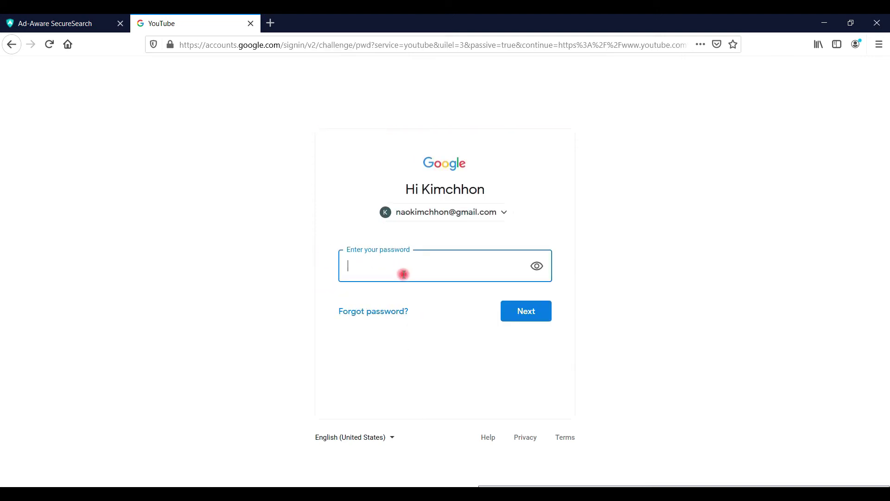
type("••")
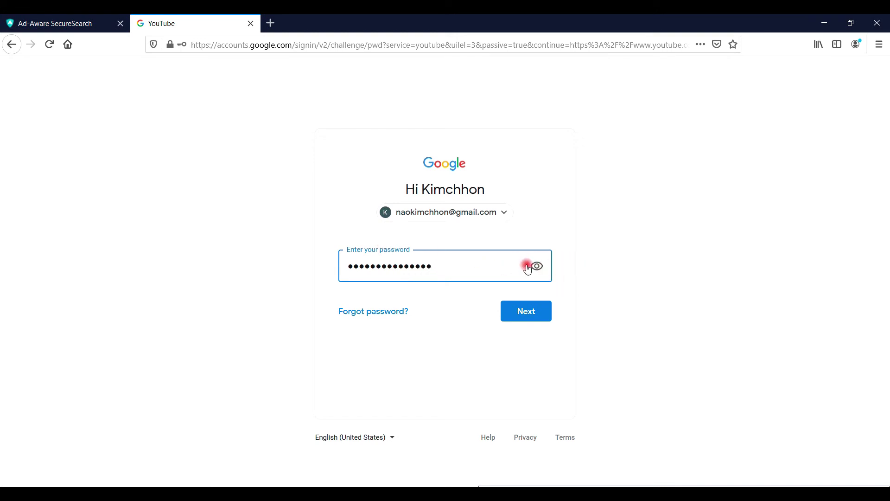
left_click(523, 313)
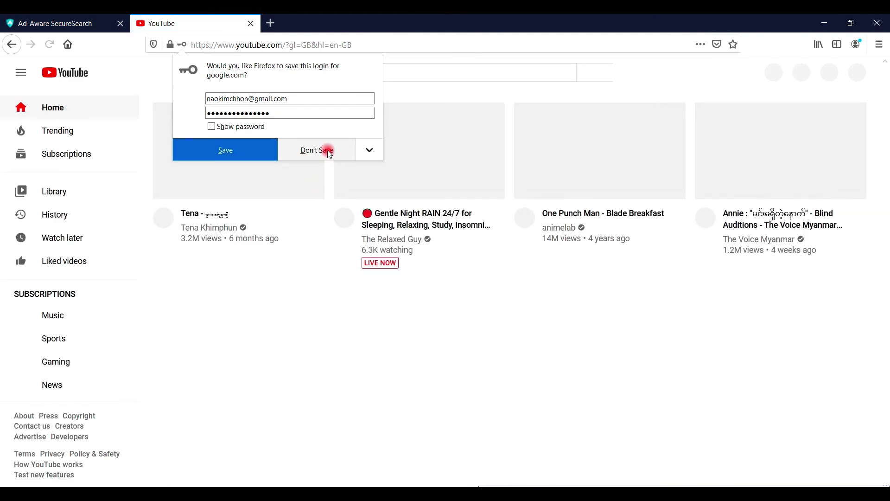
left_click(347, 149)
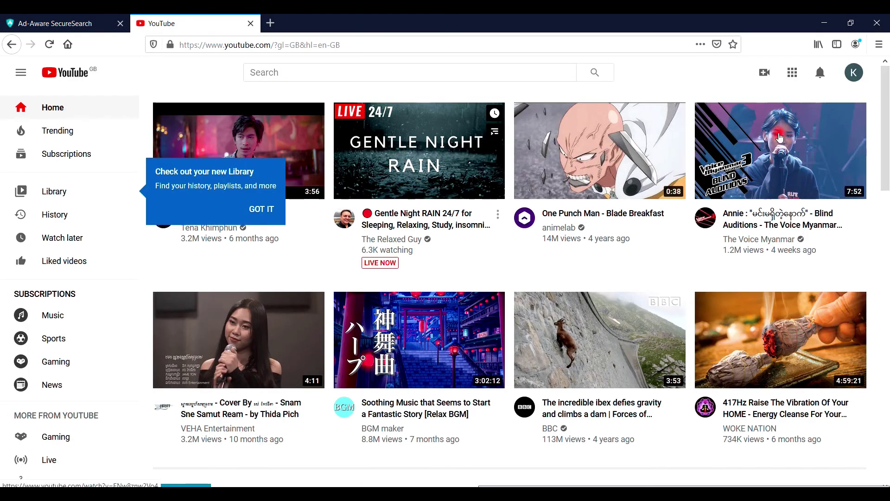
Create a YouTube channel using the account's own name from the avatar menu.
left_click(853, 74)
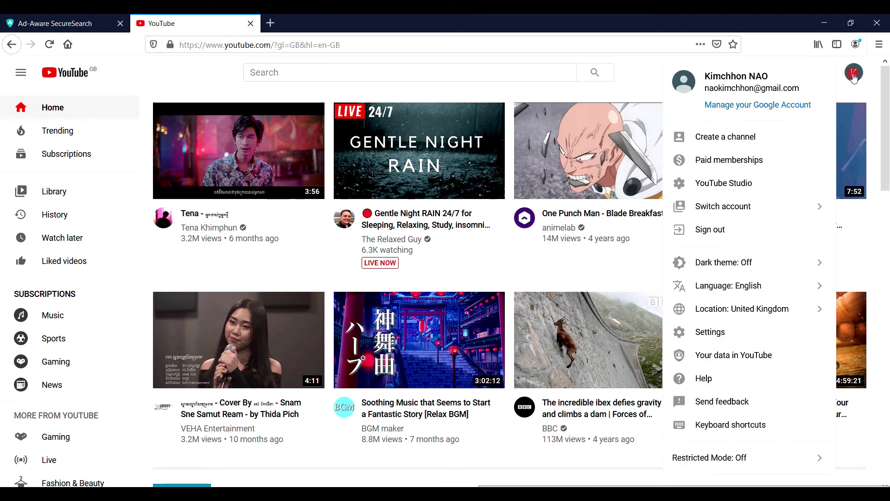
left_click(750, 137)
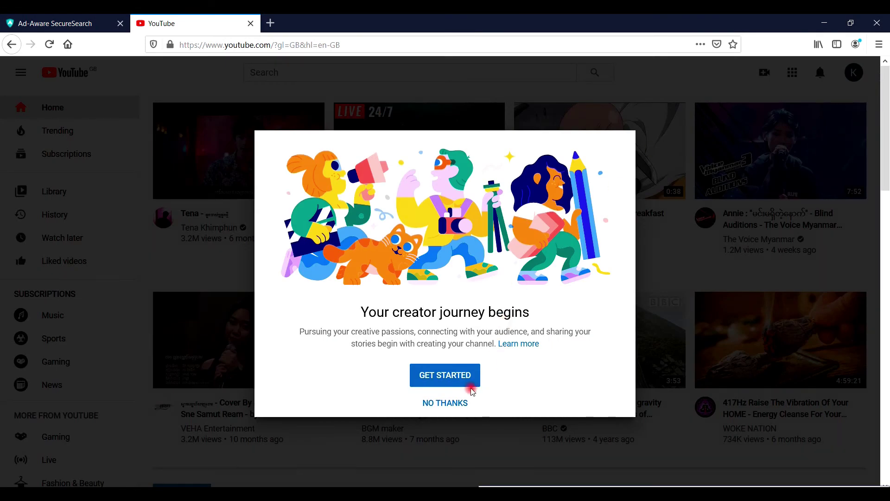
left_click(436, 376)
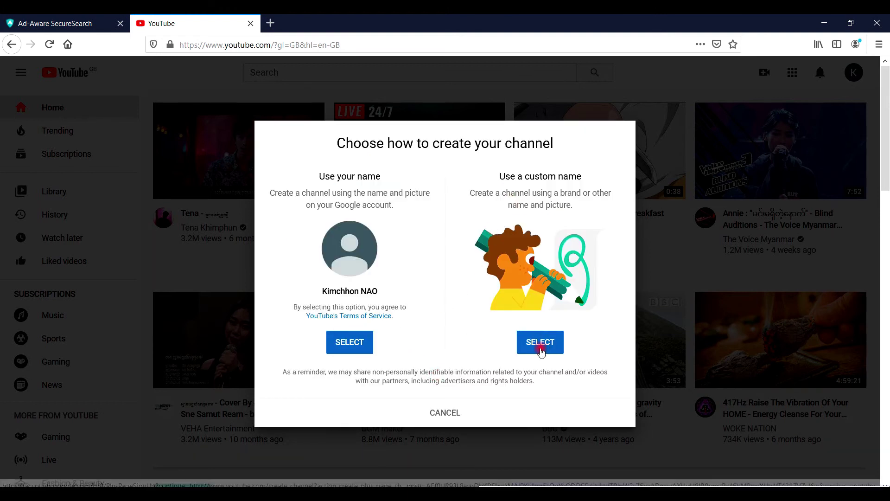
left_click(448, 412)
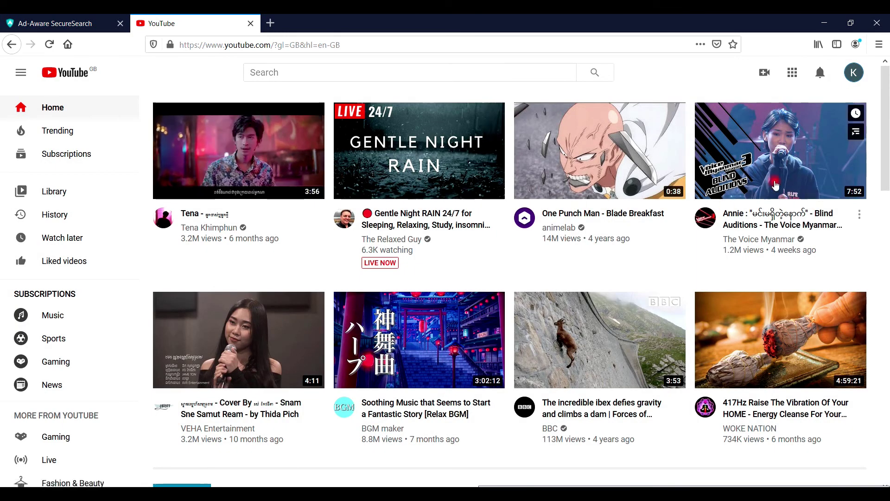
left_click(853, 77)
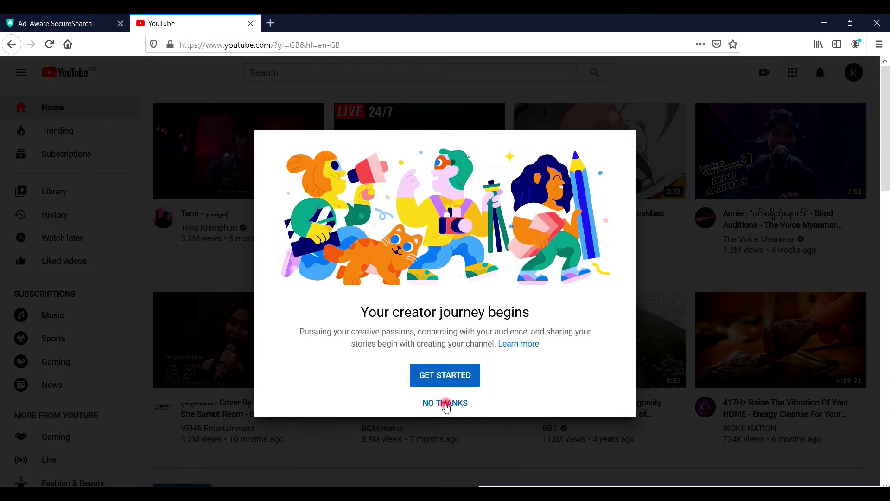
left_click(433, 374)
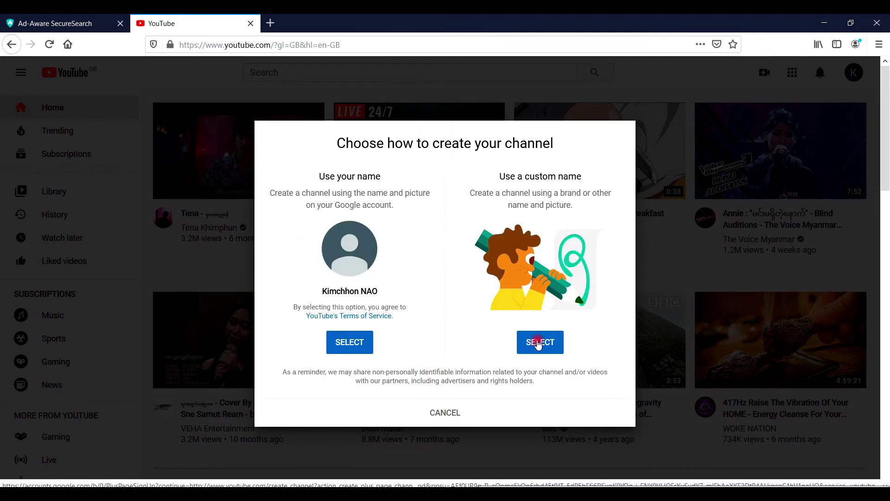
left_click(342, 342)
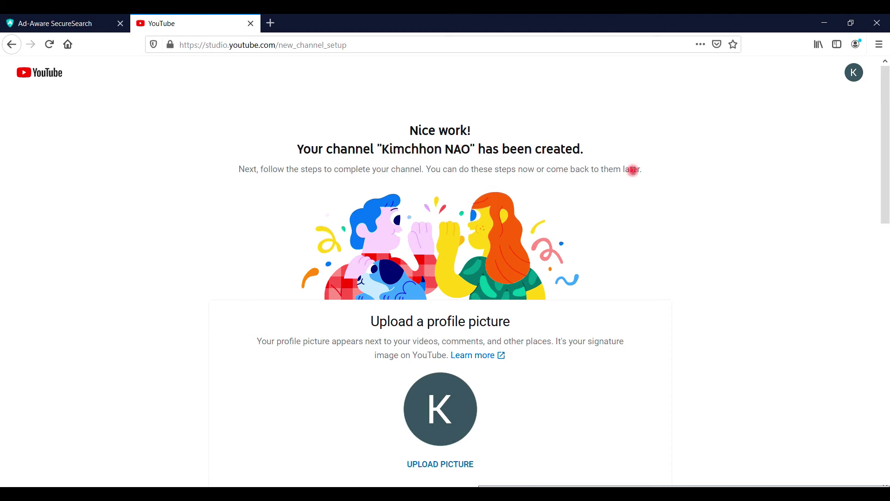
Bring up the file picker to upload the new channel's profile picture.
scroll(656, 267, "down", 4)
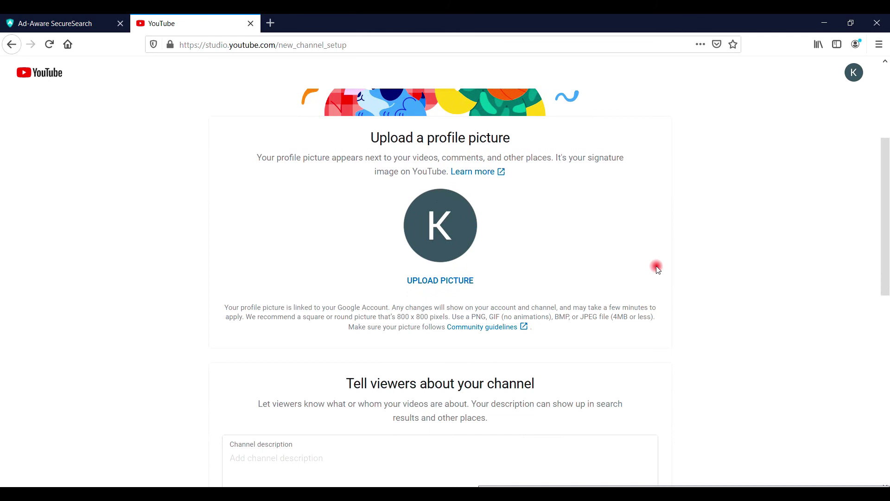
left_click(459, 282)
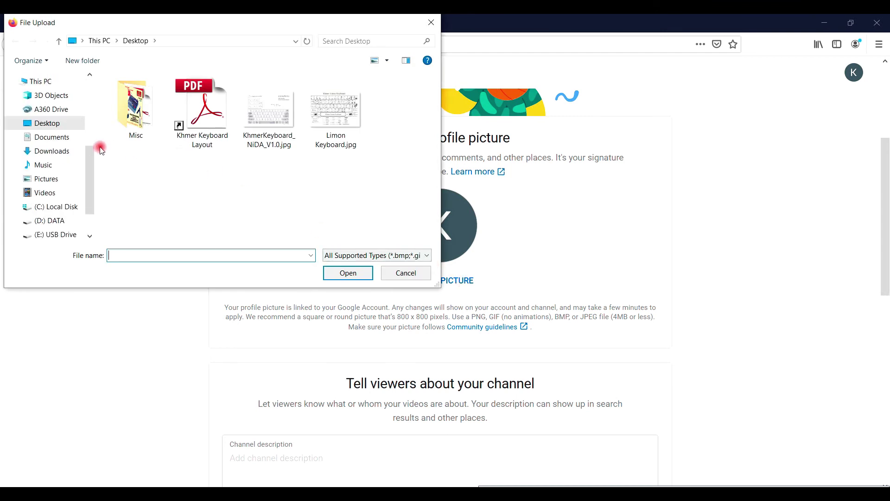
In the file dialog, browse (D:) DATA > Reingsey files > Galaxy SII.
left_click(63, 223)
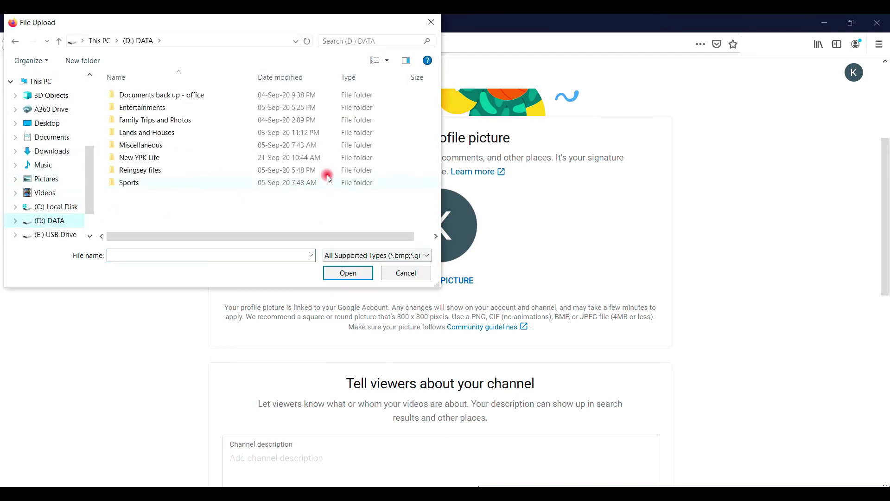
left_click(159, 123)
double_click(159, 123)
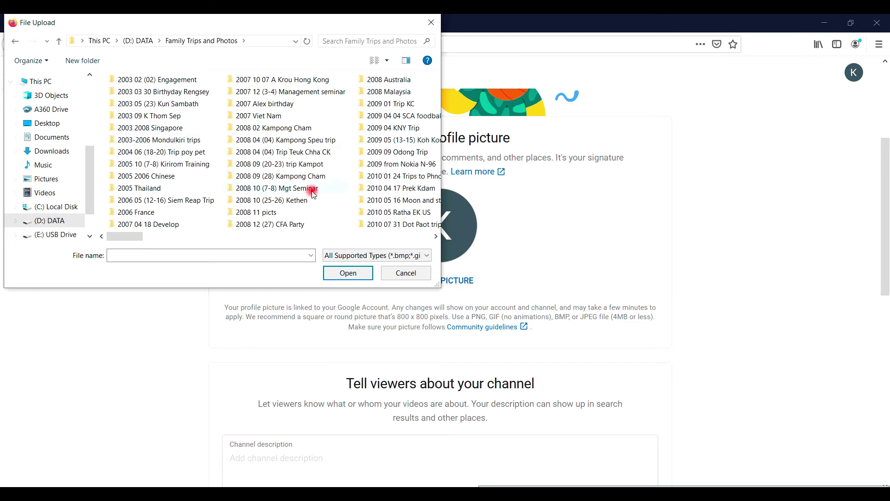
left_click(44, 221)
left_click(141, 173)
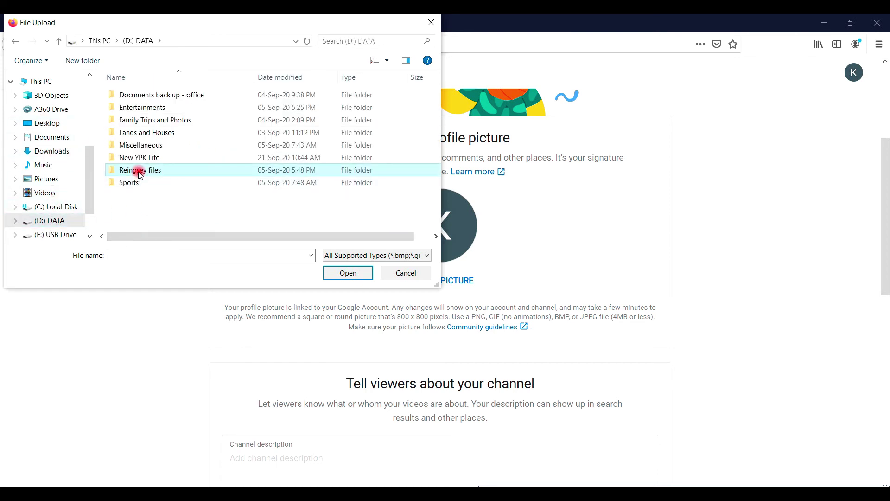
double_click(140, 172)
scroll(149, 174, "down", 1)
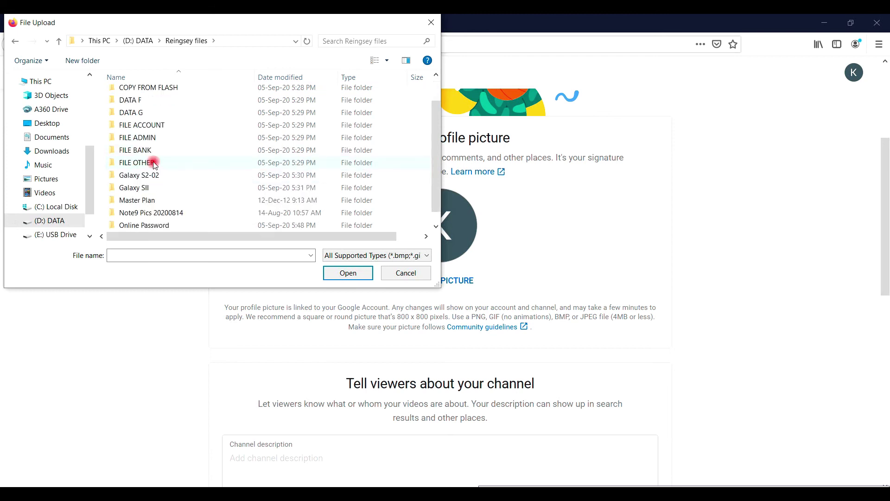
left_click(138, 193)
double_click(138, 192)
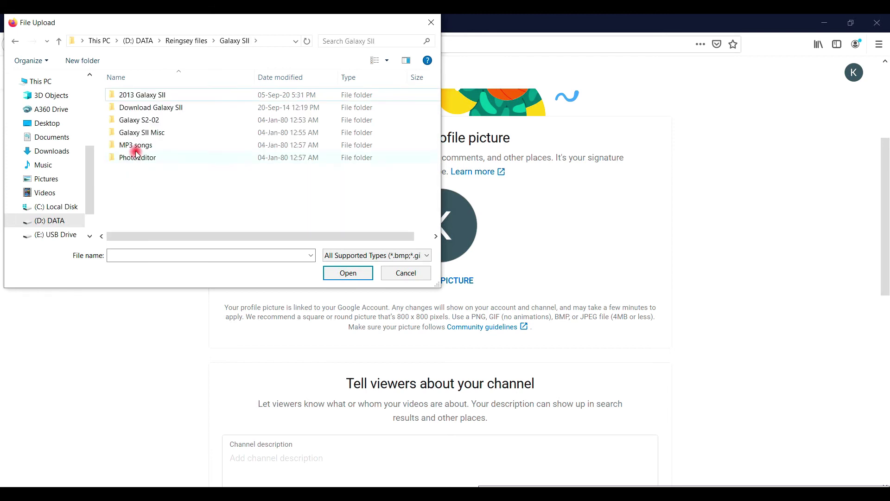
Open the Galaxy S2-02 folder and choose 2014-04-29 08.03.14.jpg as the profile picture.
double_click(133, 135)
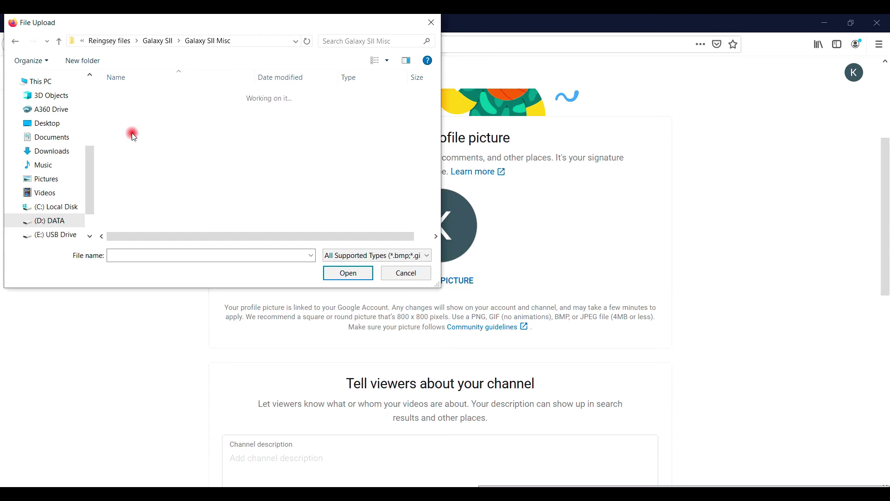
scroll(242, 163, "down", 3)
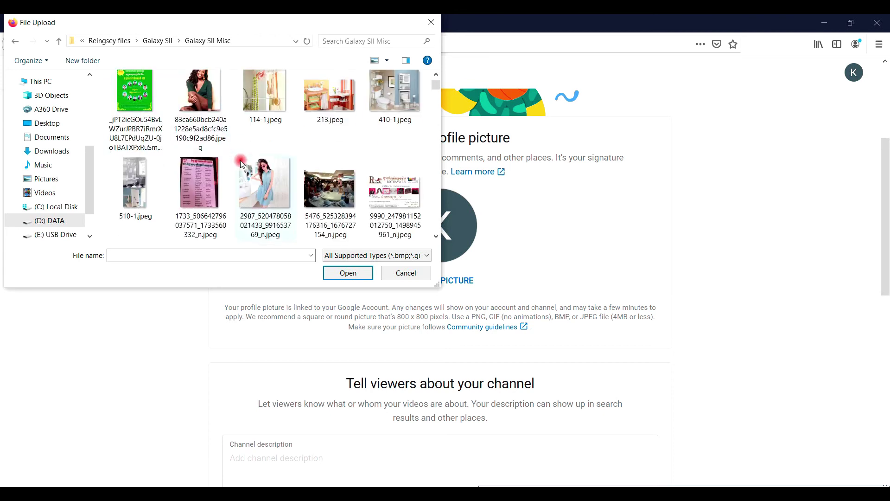
scroll(242, 163, "down", 3)
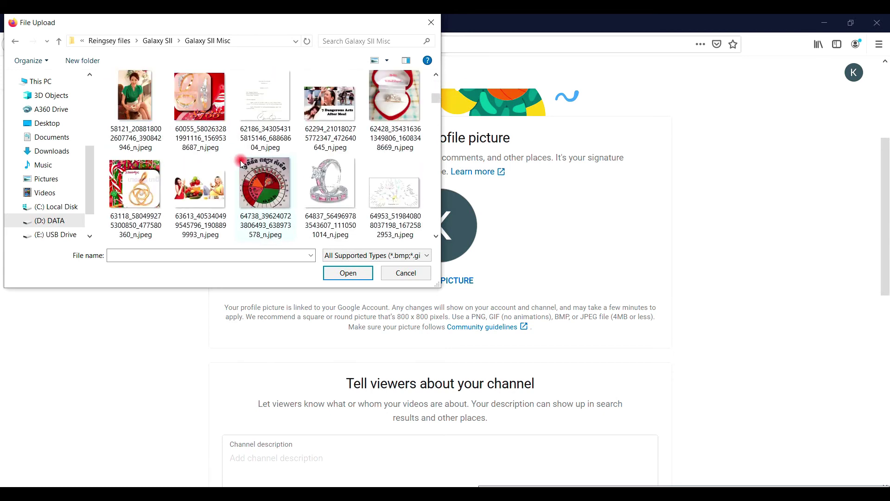
scroll(242, 163, "down", 10)
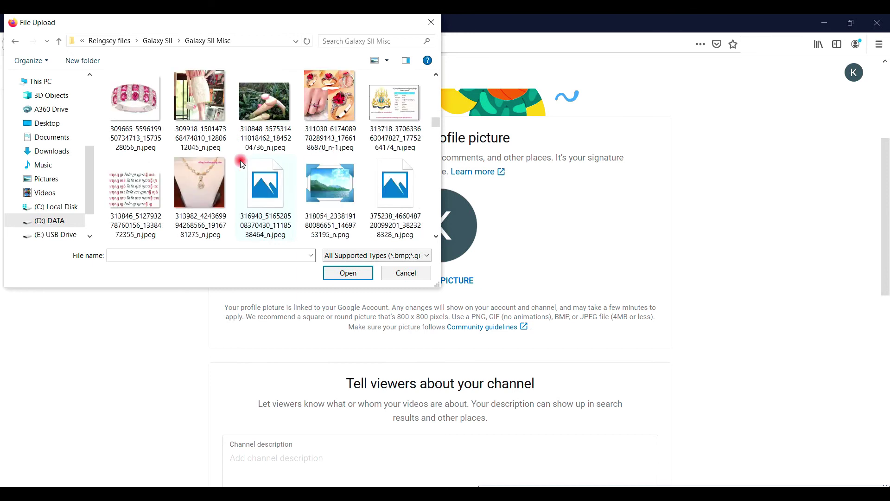
left_click(59, 41)
double_click(134, 122)
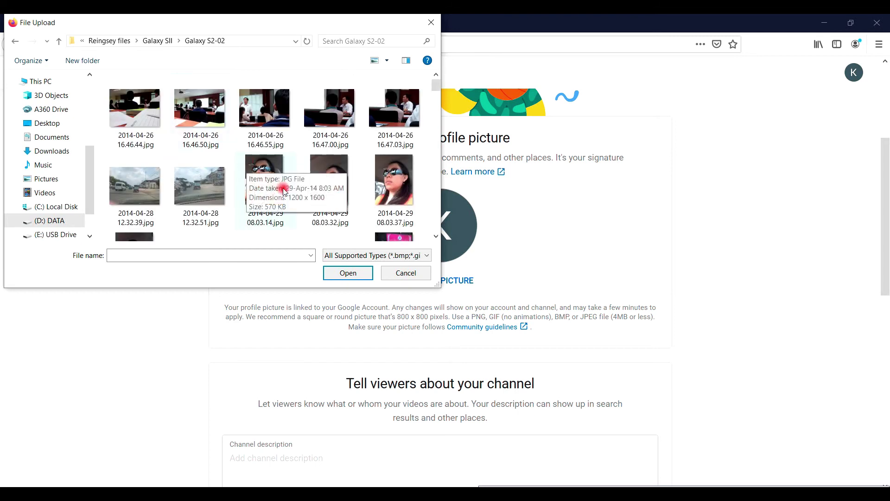
left_click(263, 162)
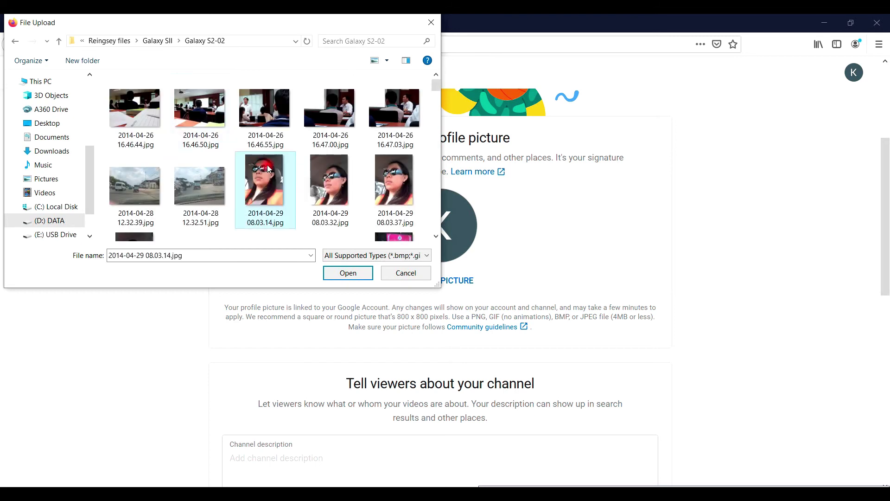
left_click(343, 273)
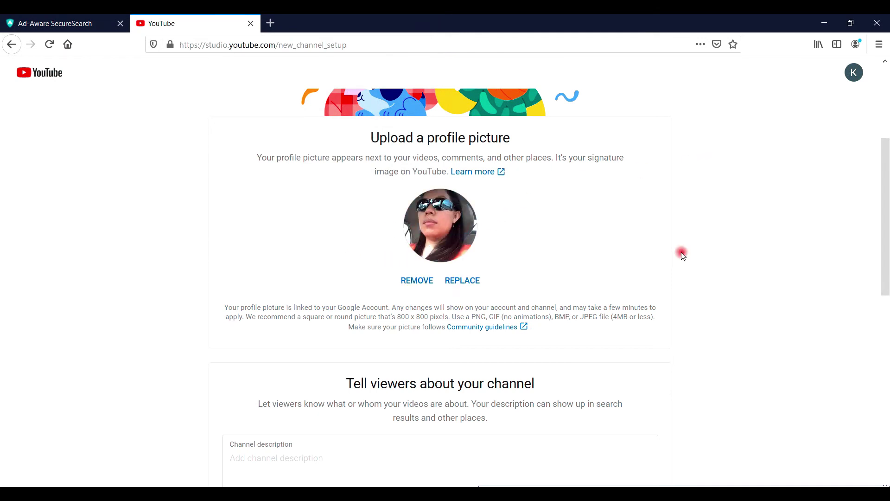
scroll(673, 280, "down", 7)
scroll(674, 280, "down", 3)
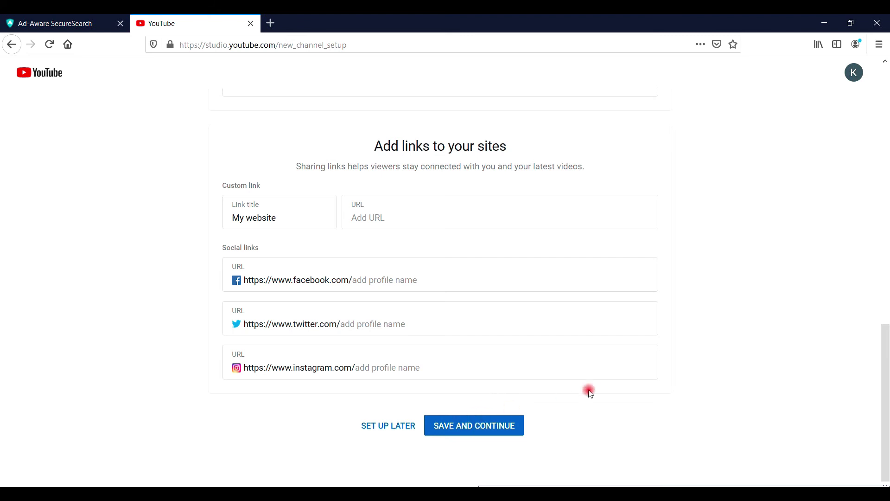
scroll(591, 389, "up", 6)
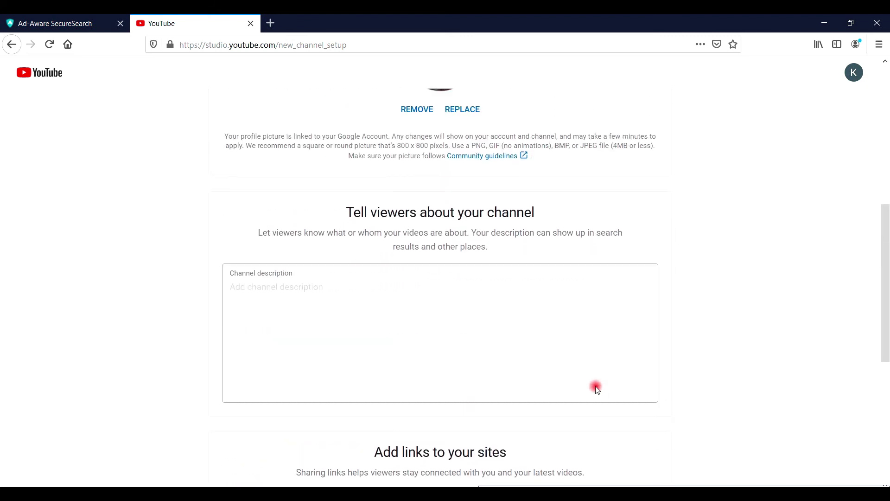
scroll(597, 389, "up", 7)
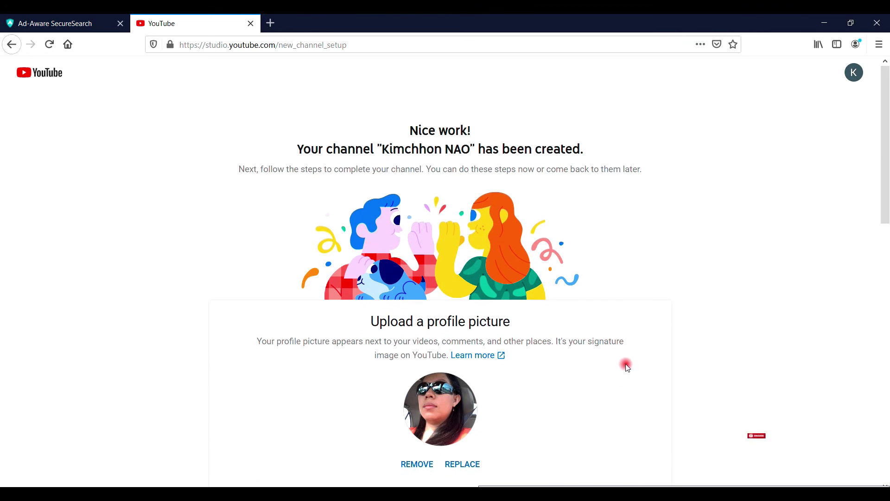
scroll(484, 305, "down", 1)
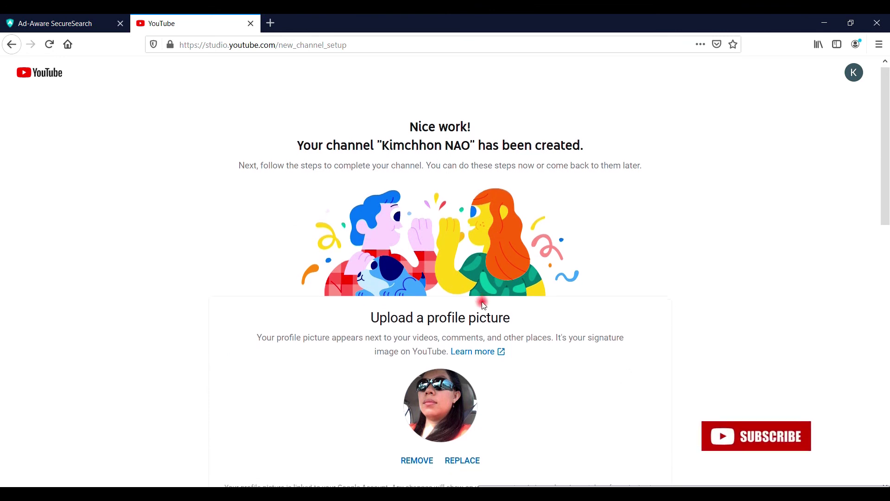
scroll(519, 292, "down", 5)
scroll(533, 422, "down", 4)
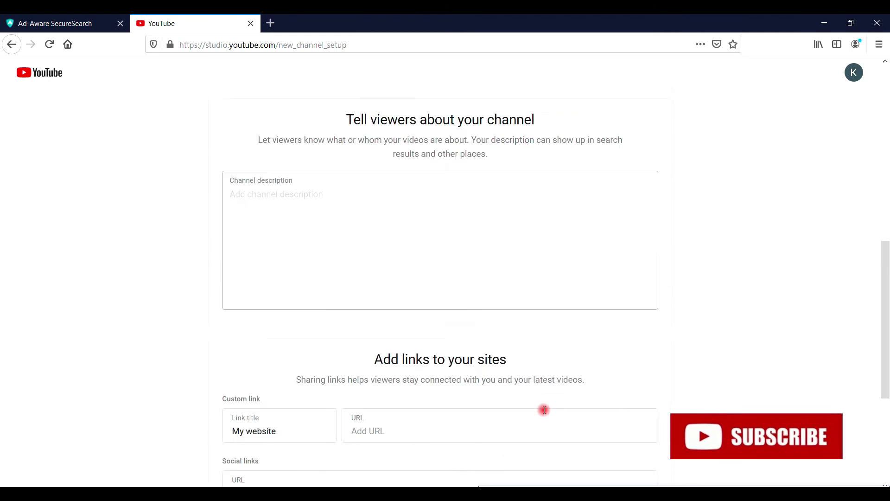
scroll(542, 411, "down", 4)
left_click(484, 425)
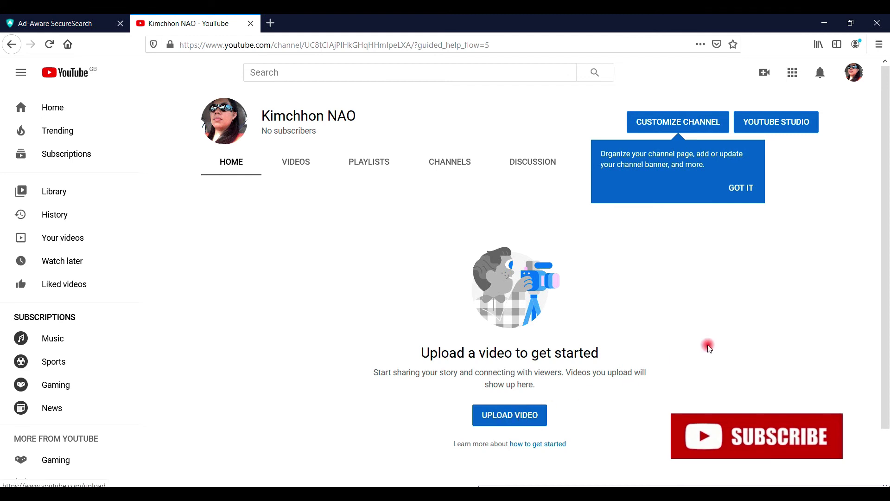
Check the channel's Videos tab, return Home, and start a new video upload.
left_click(299, 163)
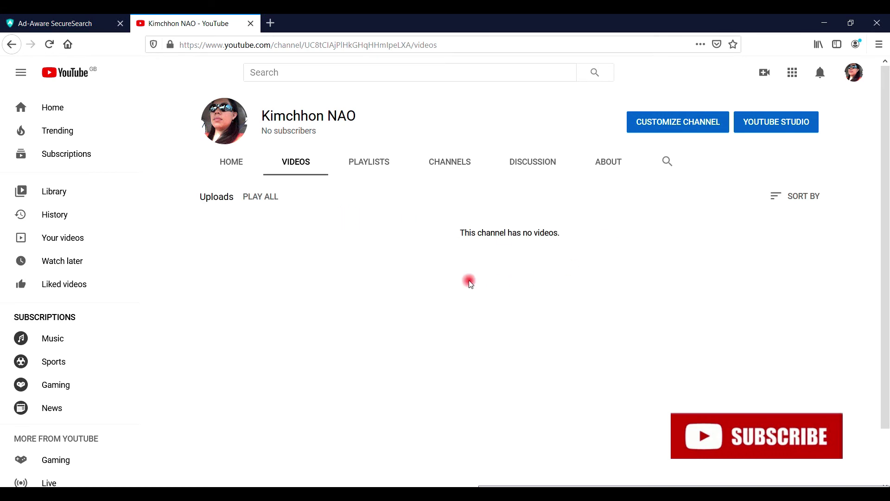
left_click(236, 166)
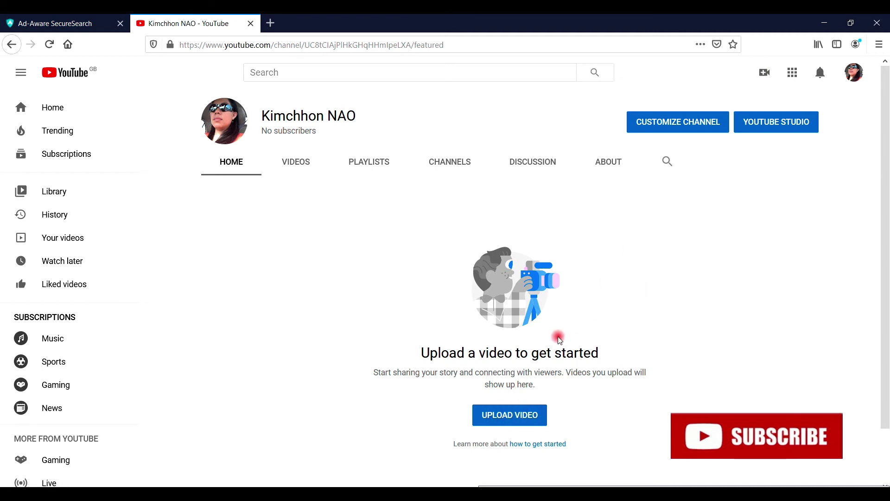
left_click(496, 414)
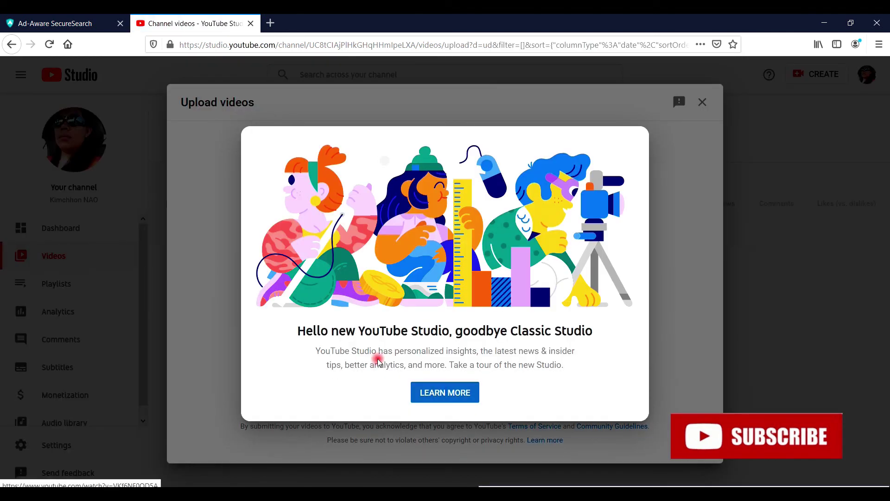
Dismiss the Studio welcome and upload 20200827_180711.mp4 from the Desktop.
left_click(450, 392)
left_click(380, 22)
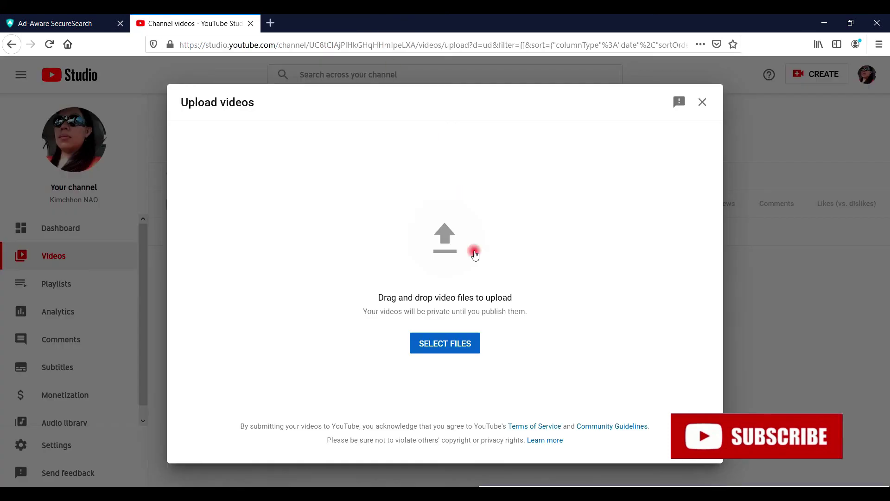
left_click(440, 348)
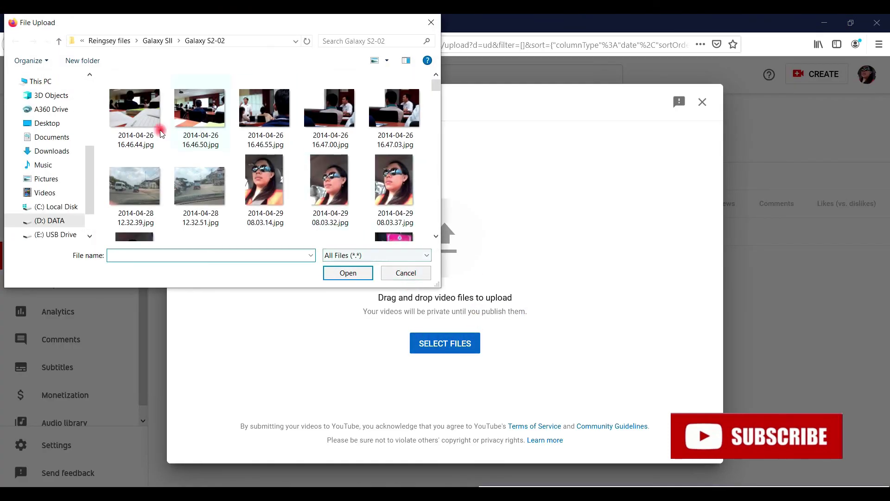
left_click(52, 221)
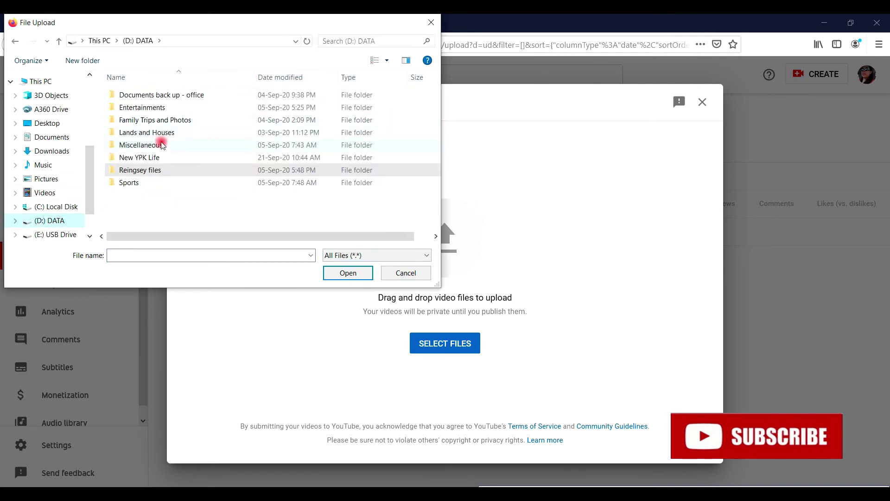
left_click(52, 123)
mouse_move(434, 96)
left_mouse_down()
mouse_move(426, 186)
mouse_move(419, 94)
left_mouse_up()
left_click(202, 114)
left_click(348, 273)
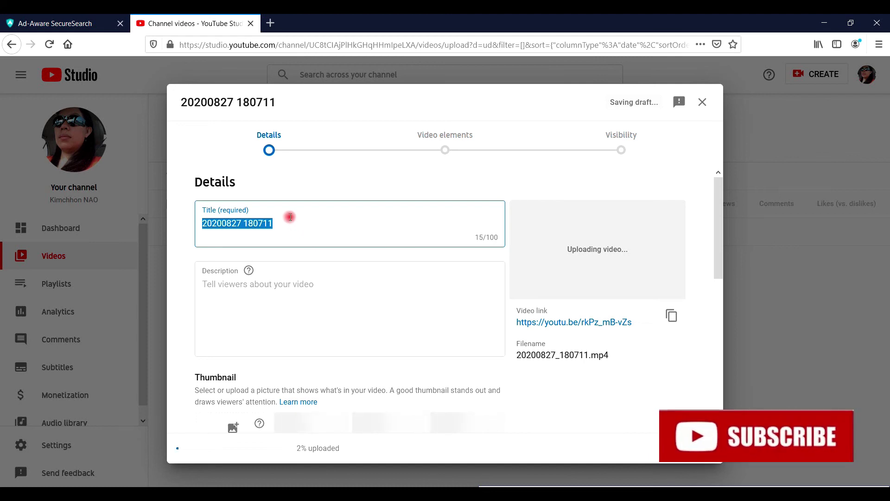
Enter the title 'French Corn' and the description 'French Corn Around My House'.
type("F")
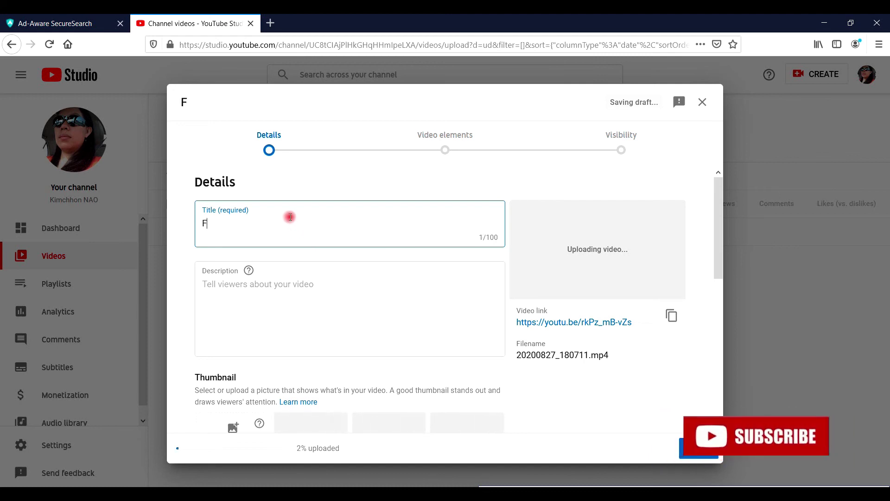
type("rne")
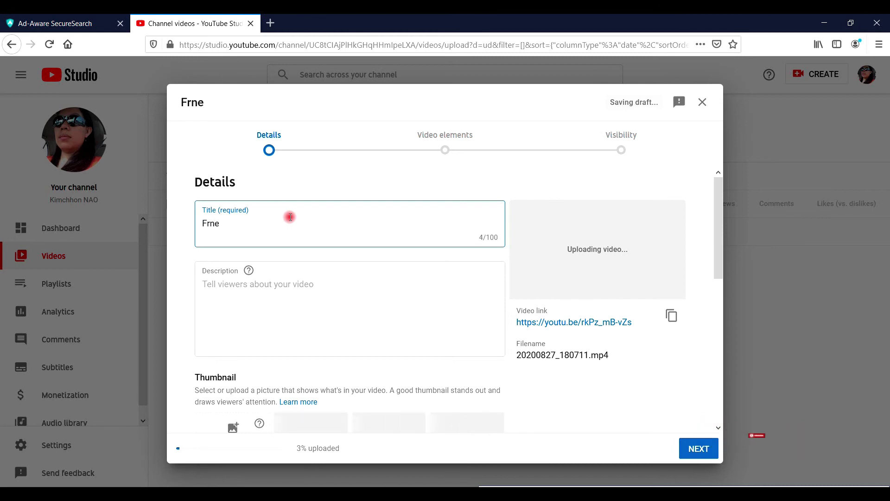
type("=")
key("BackSpace")
key("BackSpace")
key("BackSpace")
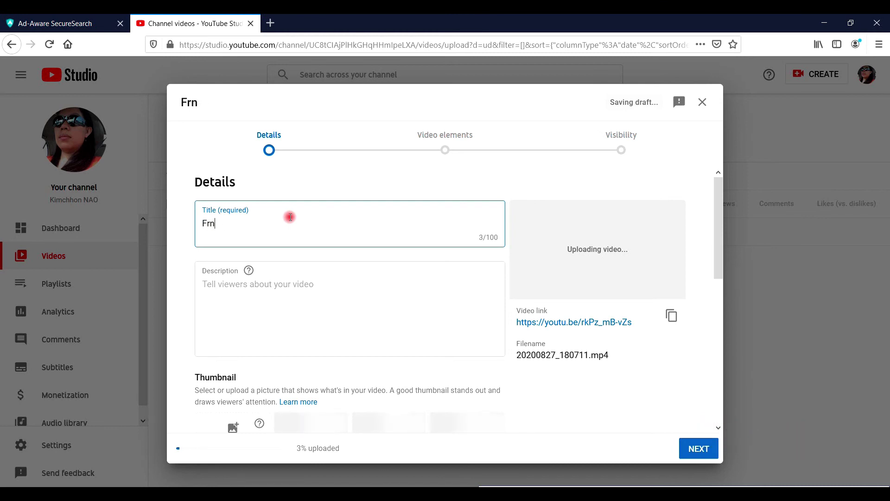
type("ench")
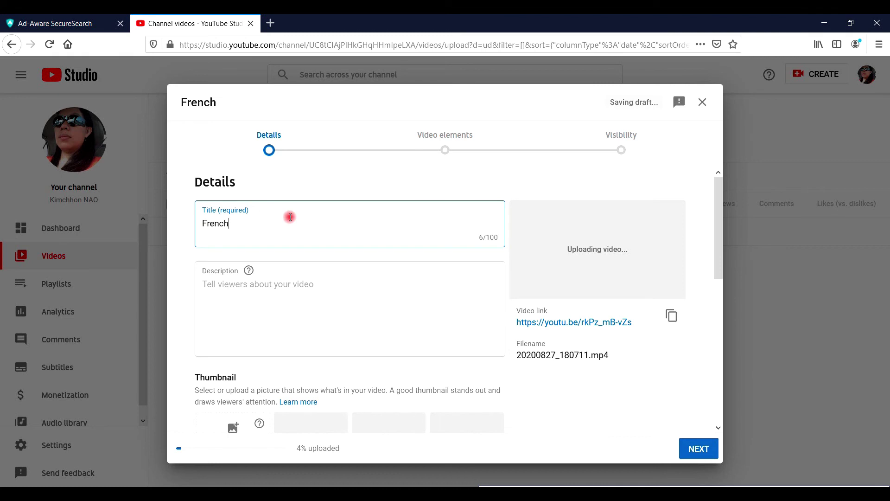
type(" Corn")
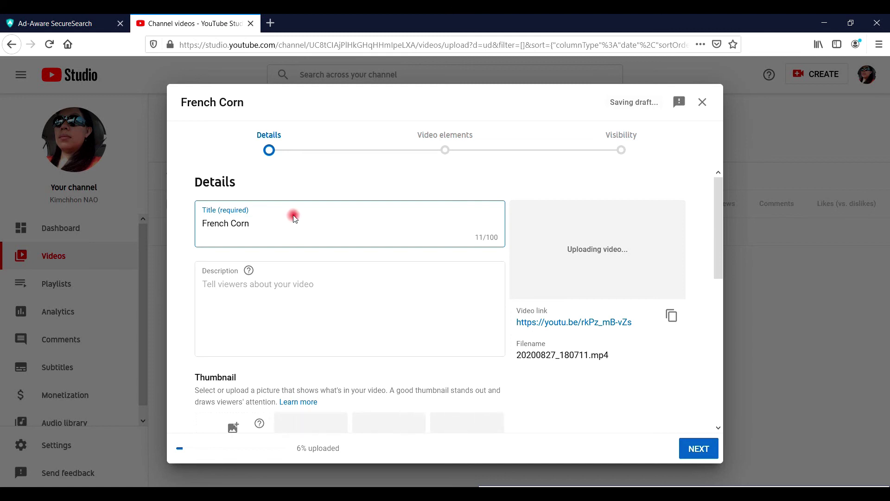
left_click(252, 284)
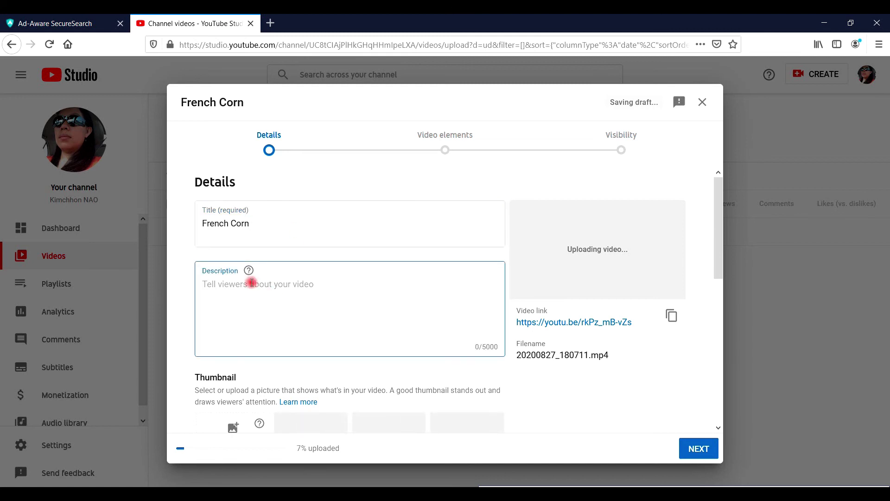
type("French Corn")
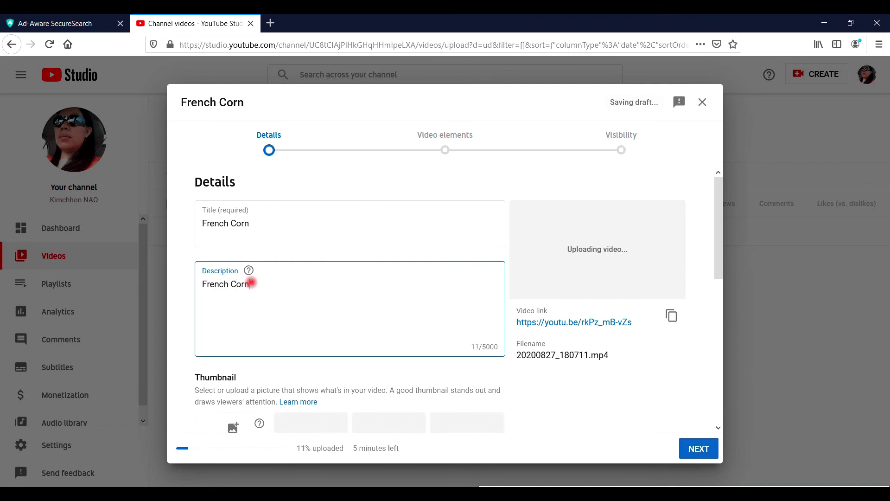
type(" Around My Ho")
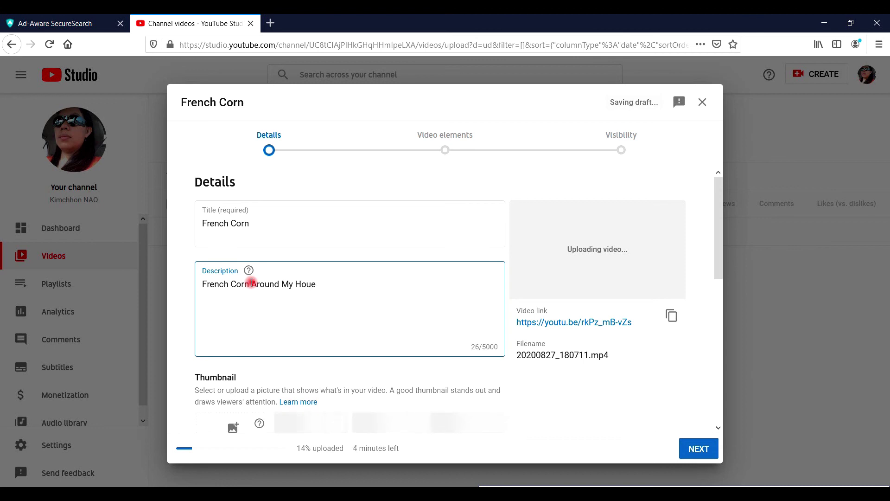
type("use")
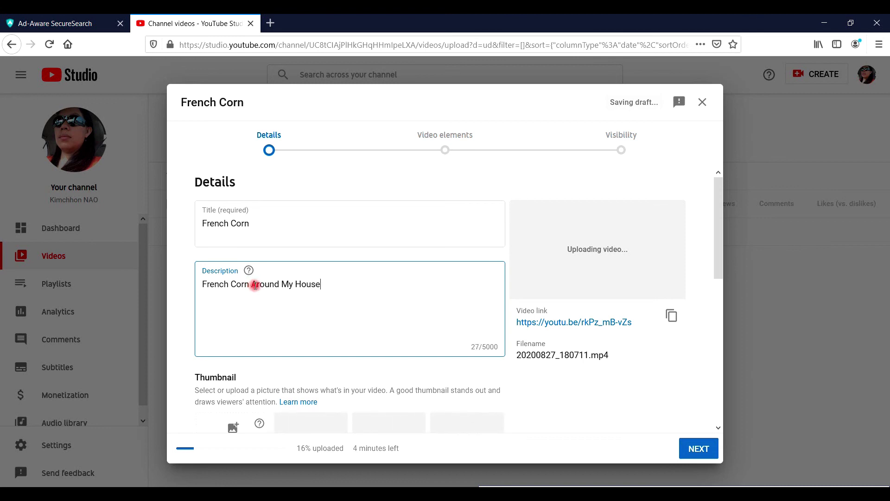
Set the video's audience to 'No, it's not made for kids'.
scroll(311, 302, "down", 4)
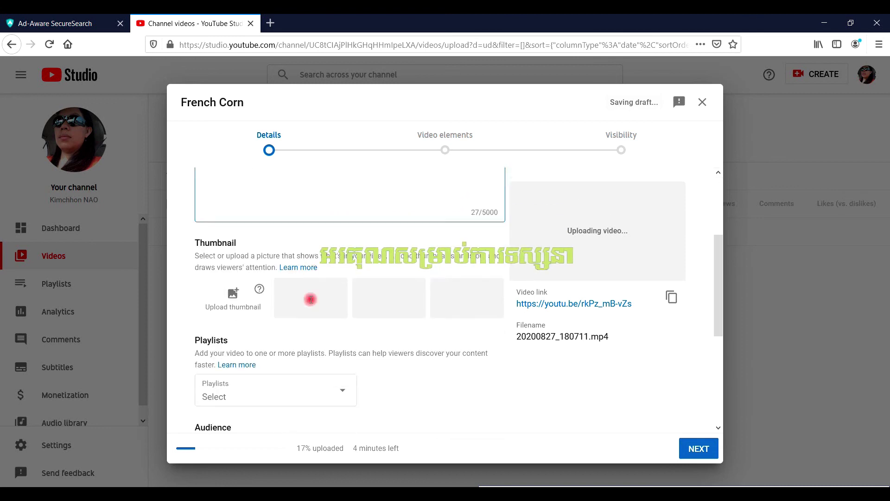
scroll(311, 302, "down", 3)
left_click(201, 366)
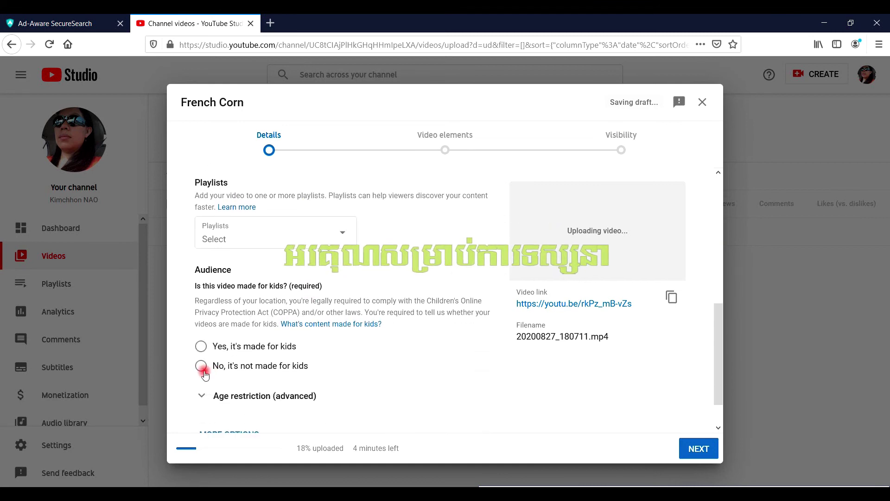
left_click(263, 362)
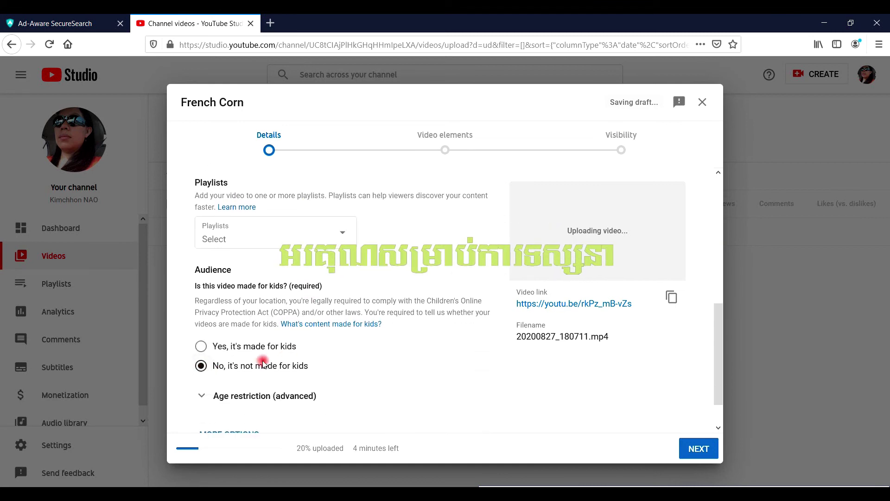
Expand More Options, review the extra detail fields, and continue to the next upload step.
scroll(324, 364, "down", 1)
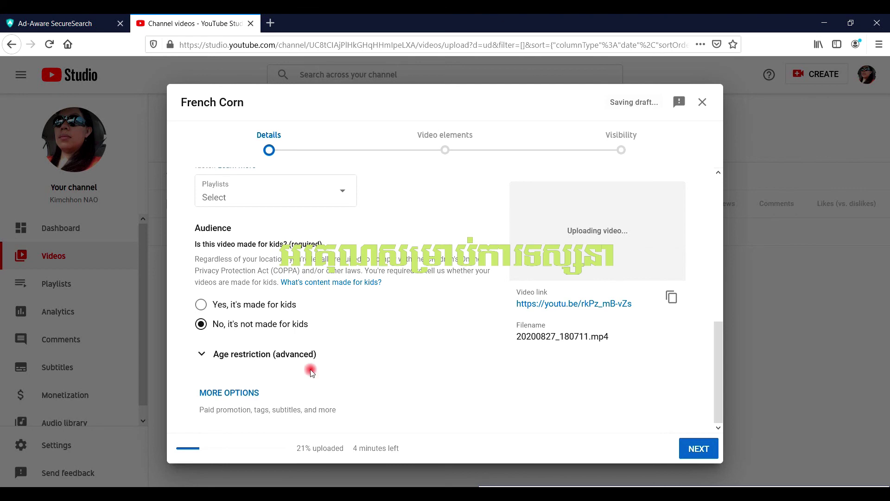
left_click(246, 392)
scroll(321, 365, "down", 5)
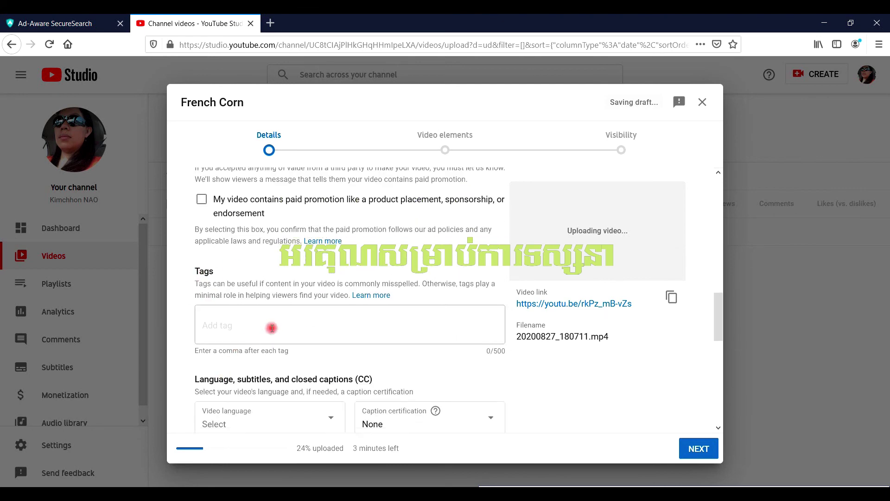
scroll(232, 306, "down", 3)
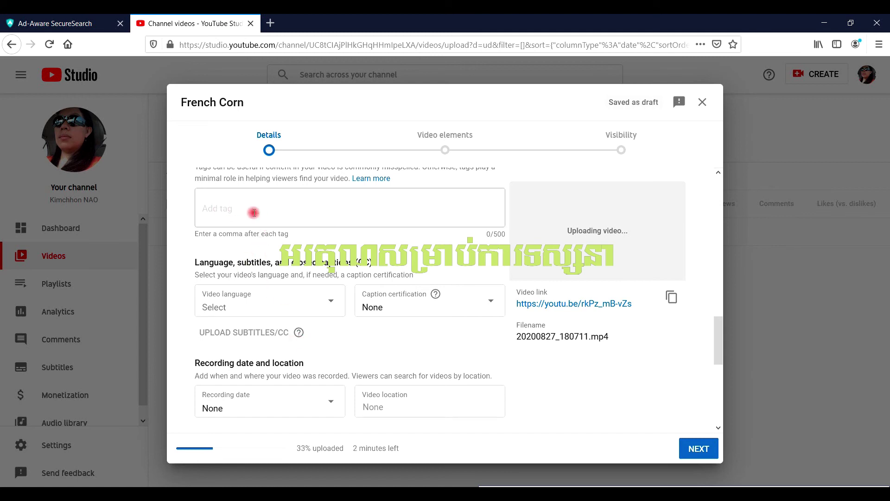
scroll(254, 213, "down", 4)
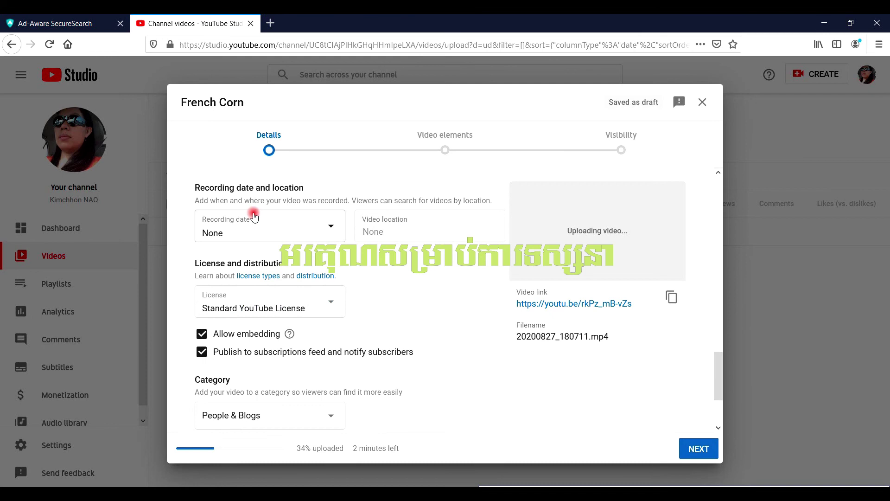
scroll(252, 211, "up", 5)
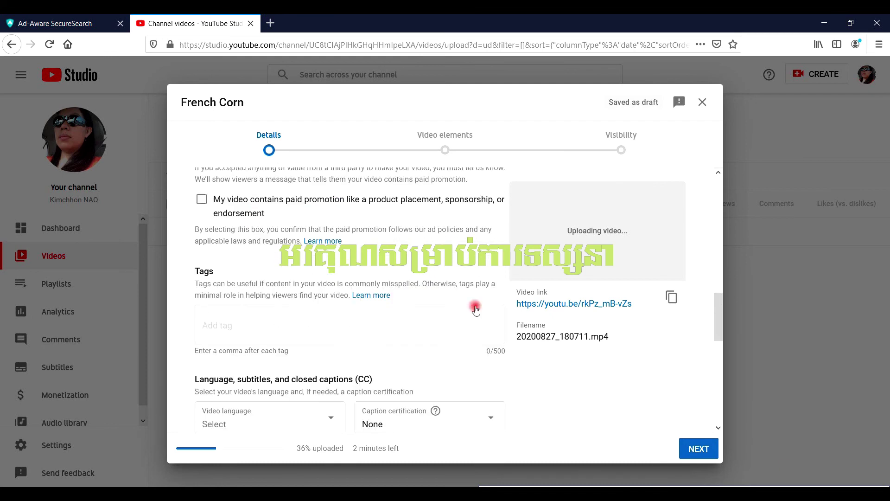
left_click(697, 445)
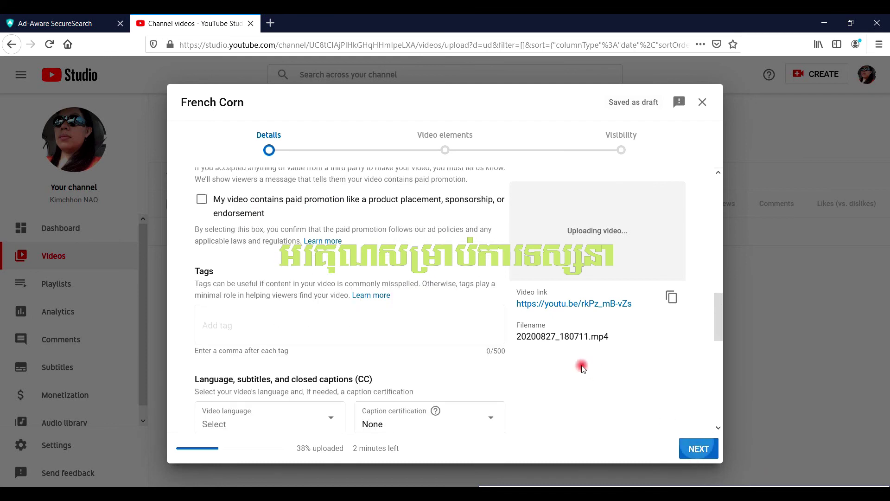
Set French Corn's visibility to Public and publish it.
left_click(699, 447)
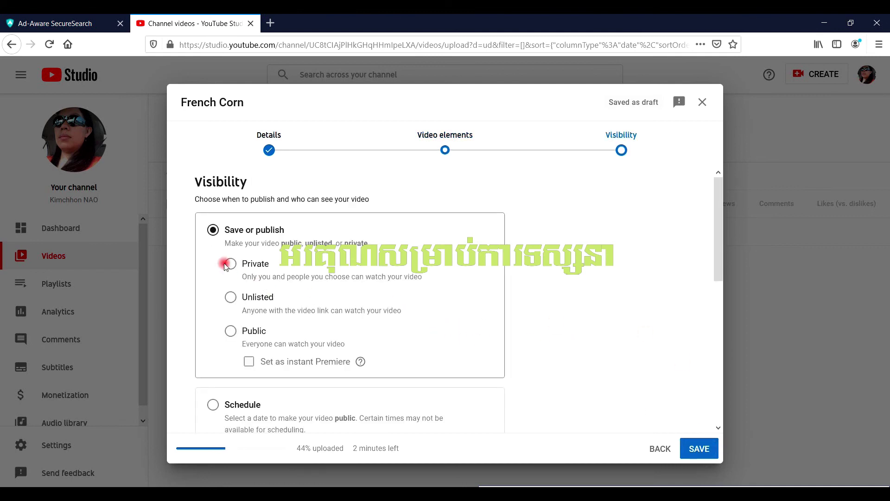
left_click(231, 332)
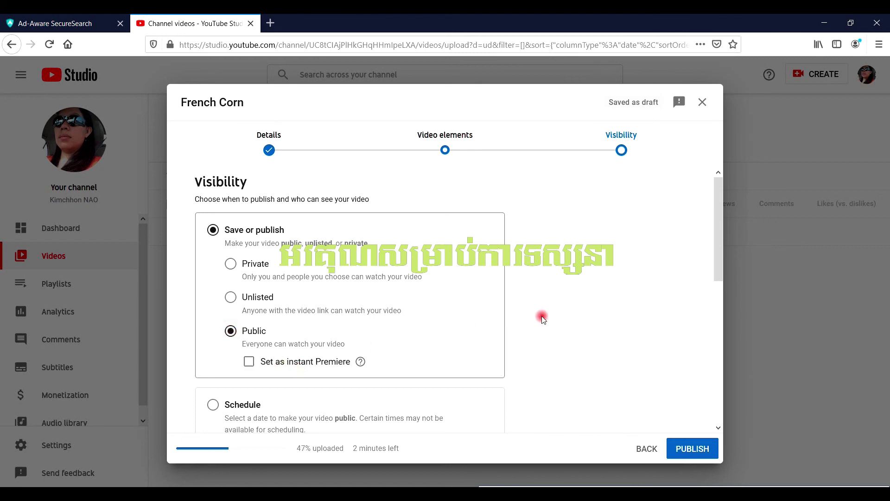
scroll(542, 318, "down", 4)
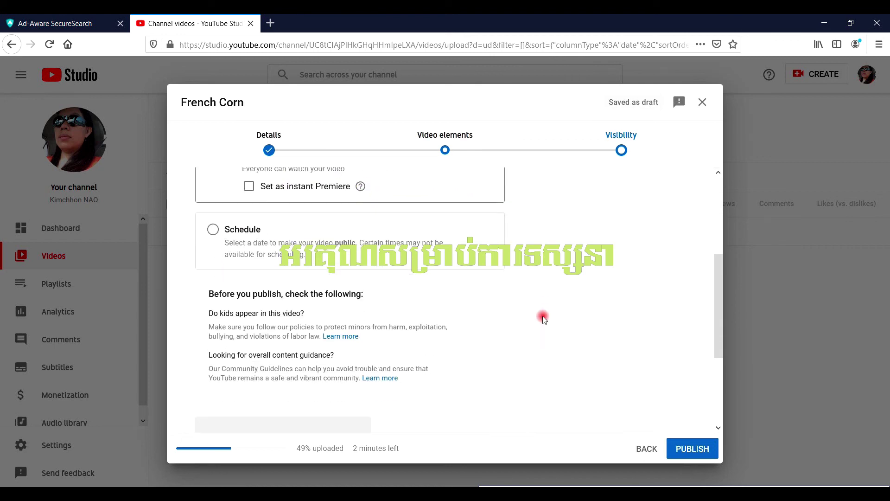
scroll(549, 316, "up", 4)
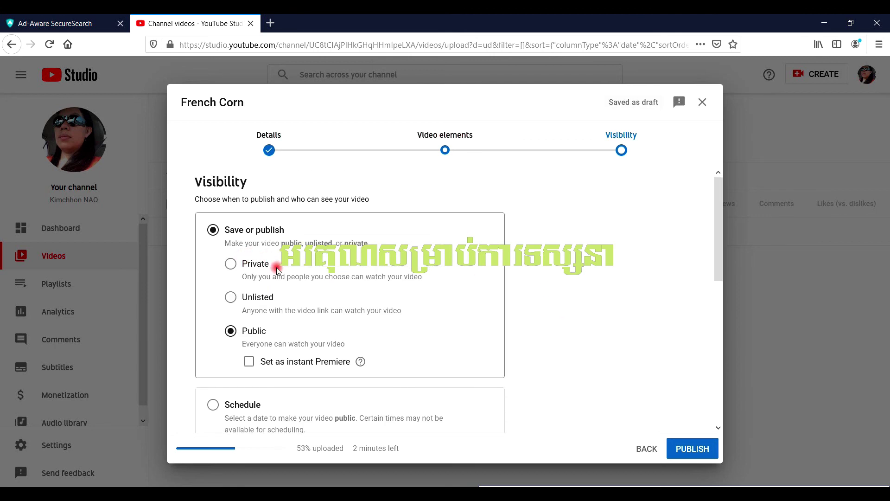
scroll(533, 299, "down", 4)
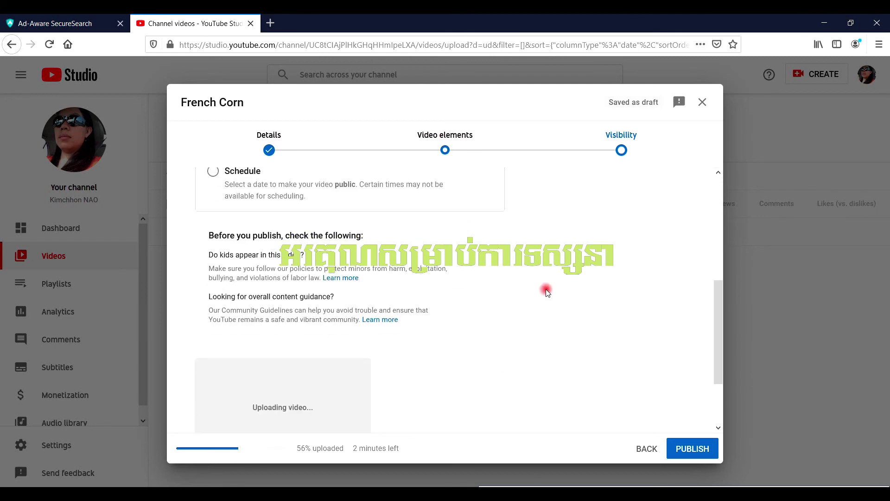
scroll(608, 378, "down", 2)
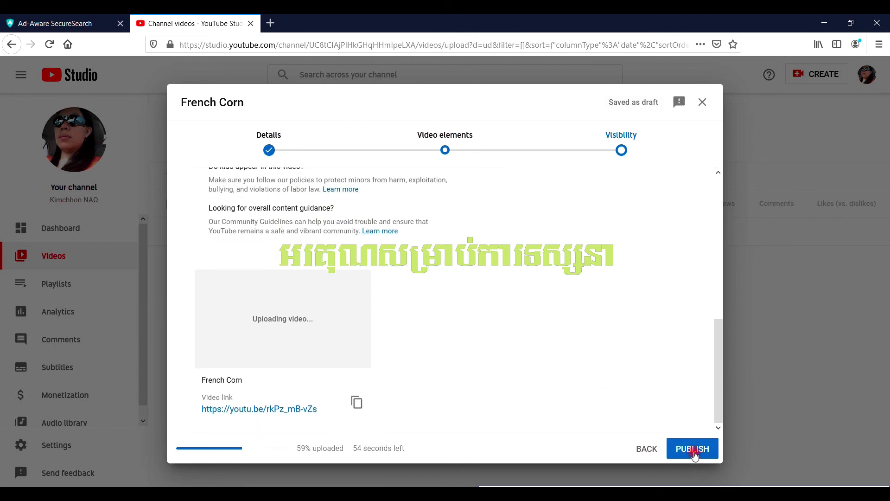
left_click(693, 449)
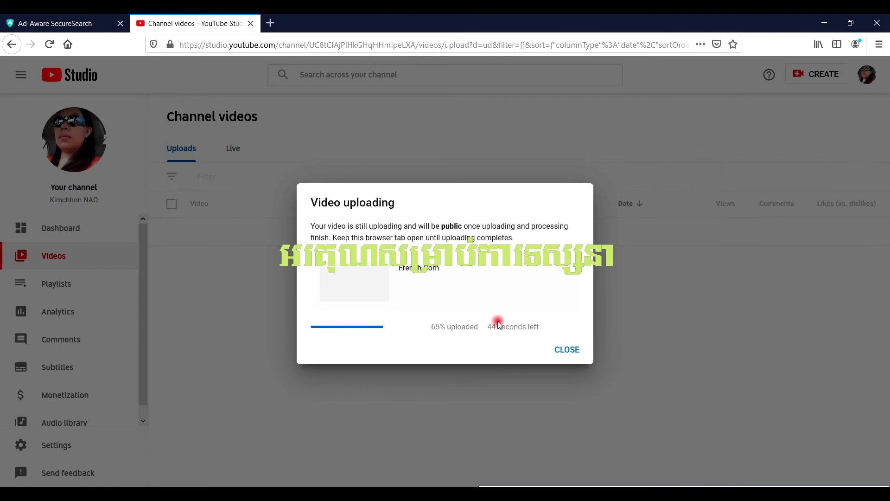
Close the upload notice and both Studio tips, then go via Dashboard to the Videos list.
left_click(567, 350)
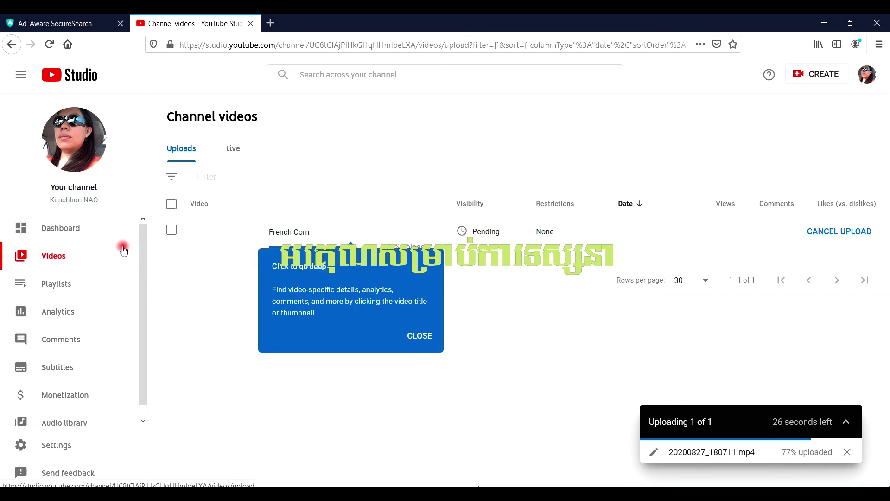
left_click(420, 336)
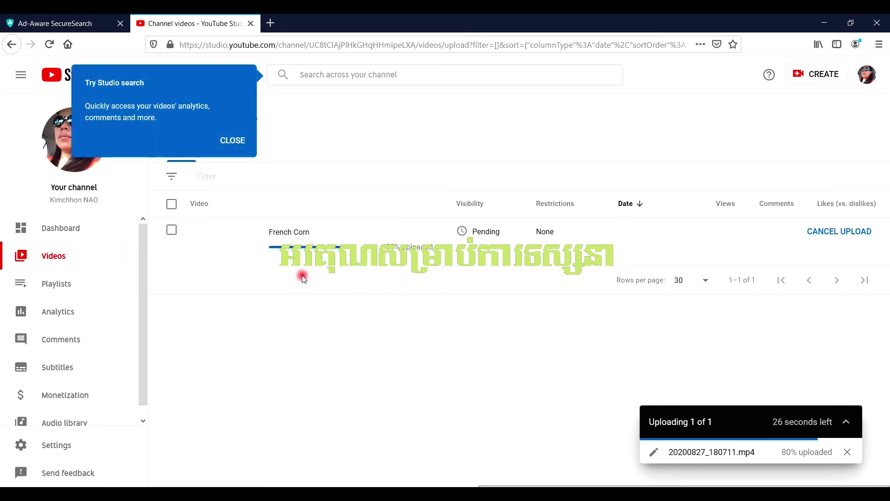
left_click(237, 140)
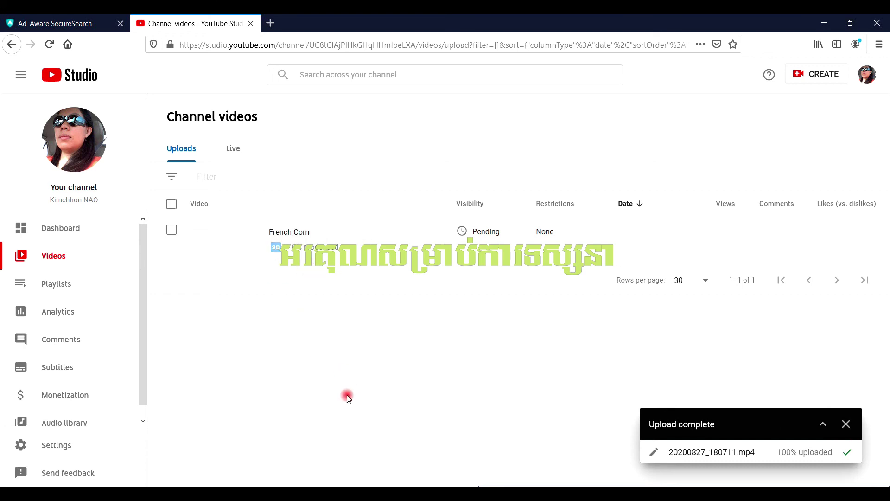
left_click(47, 236)
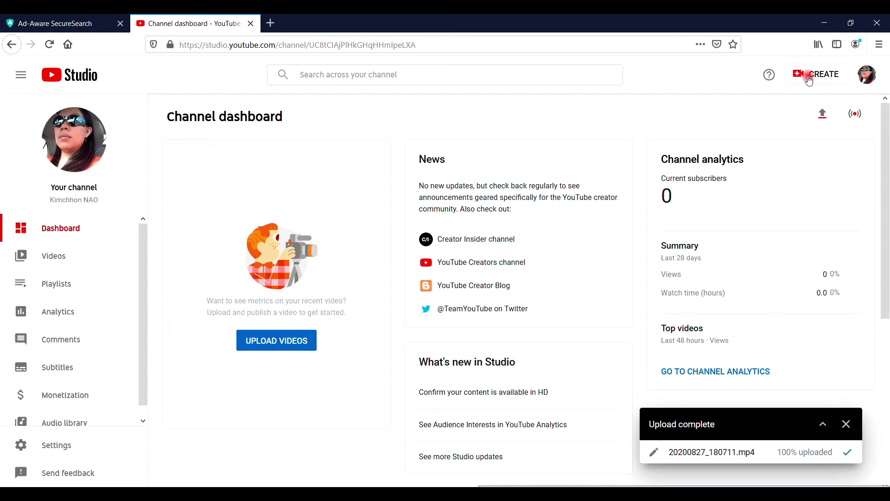
left_click(42, 255)
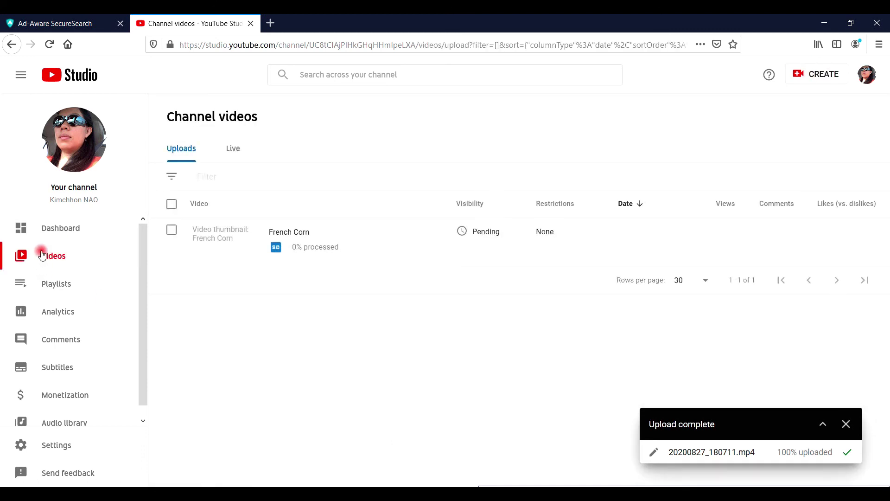
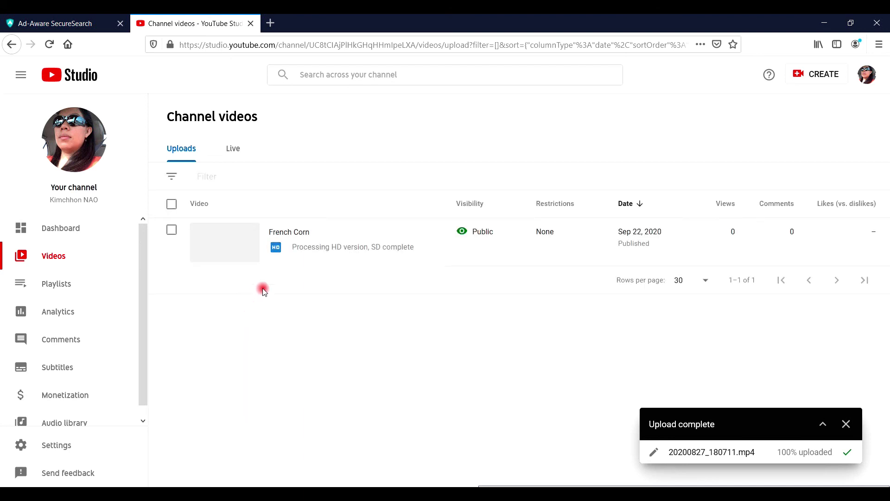
Go to the Channel monetization page and close the Upload complete notice.
left_click(71, 395)
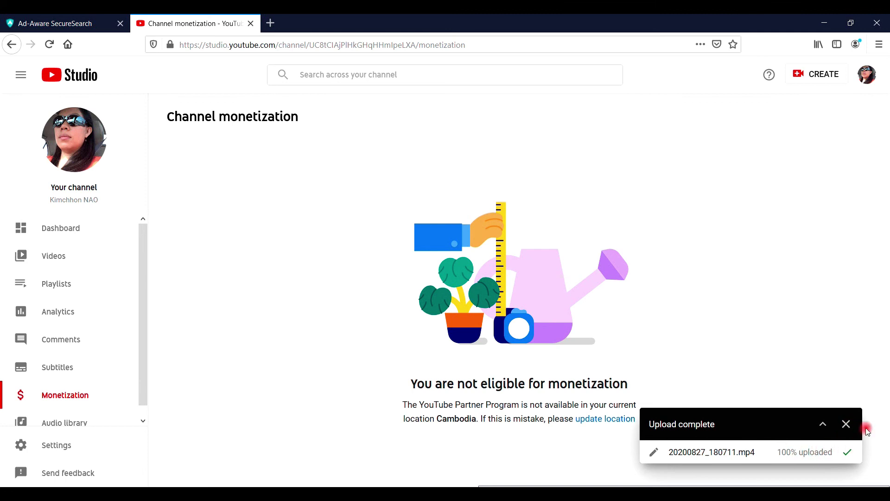
left_click(846, 423)
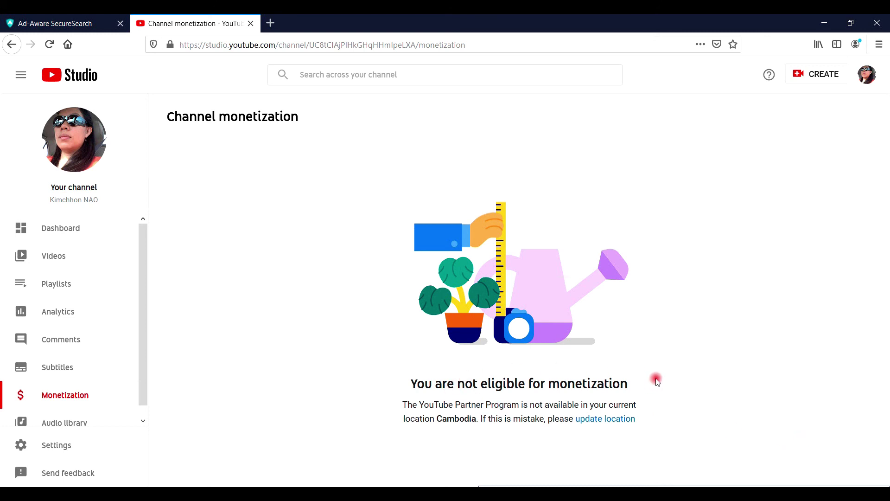
In channel settings, set the country of residence to Afghanistan.
left_click(597, 421)
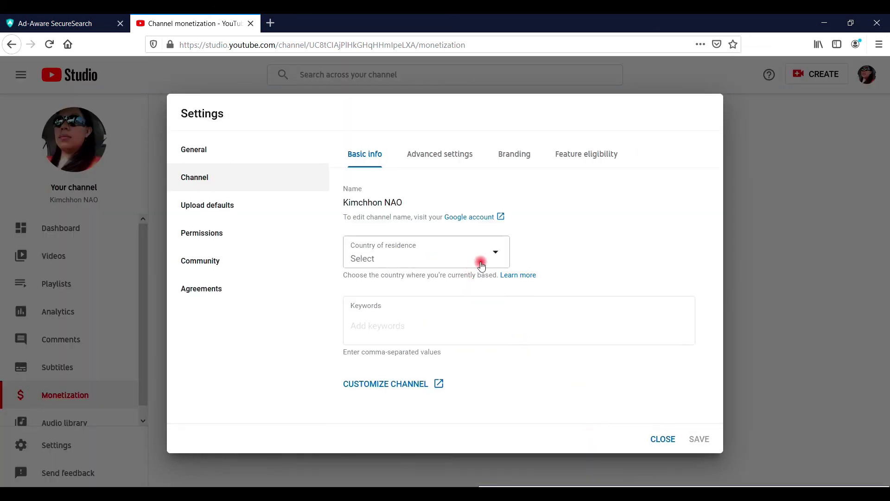
left_click(498, 253)
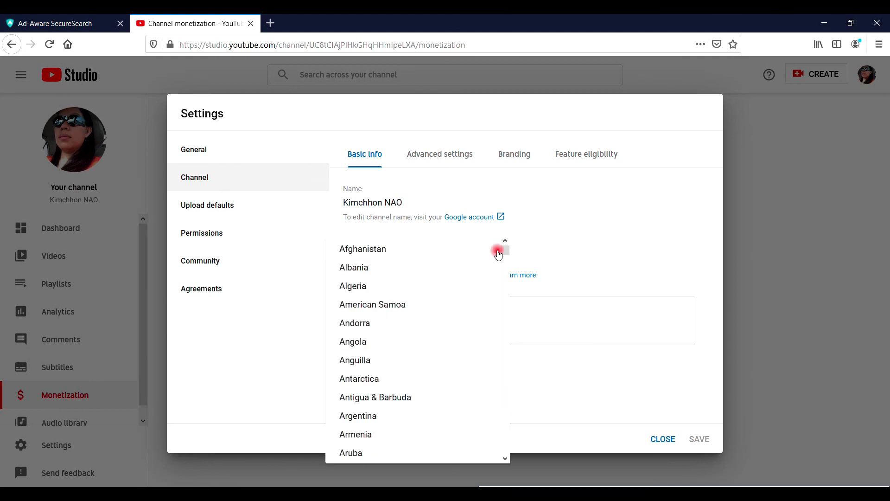
left_click(498, 253)
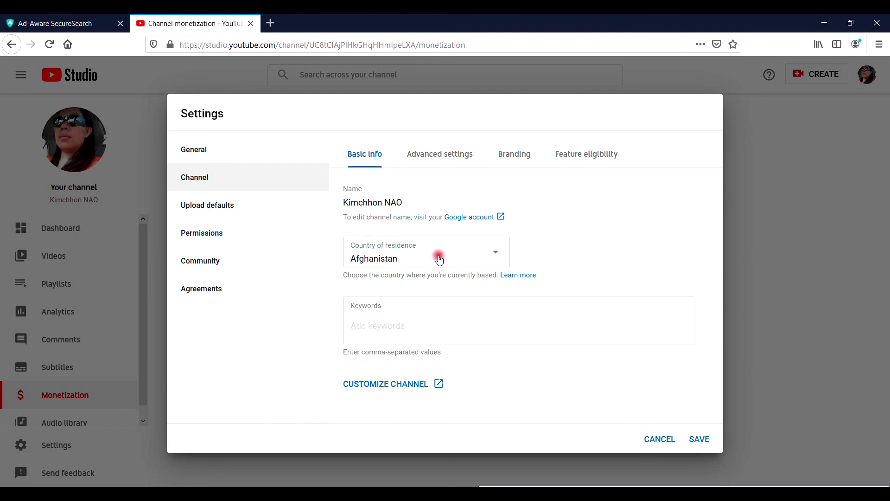
Change the country of residence to Singapore.
left_click(496, 256)
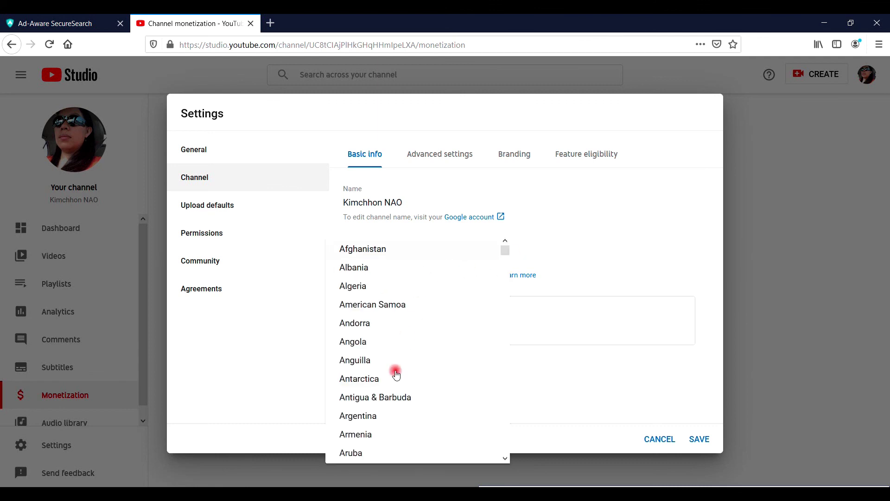
scroll(395, 368, "down", 6)
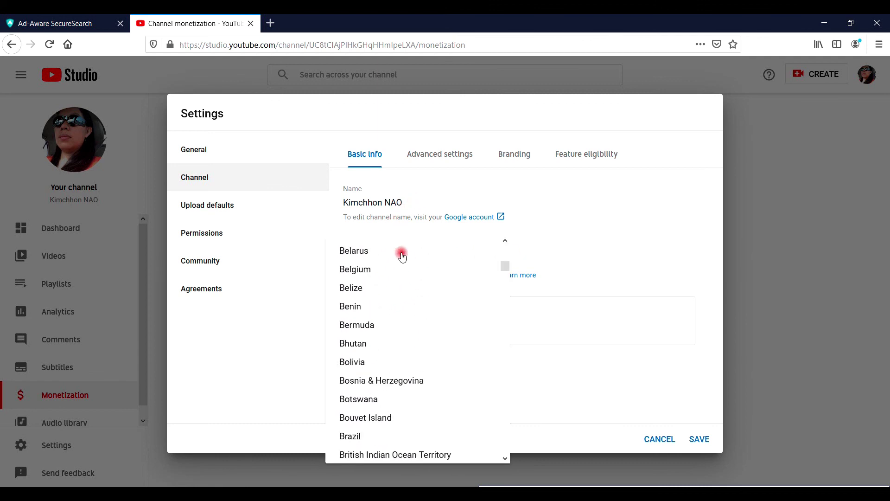
scroll(427, 312, "down", 13)
scroll(430, 315, "down", 20)
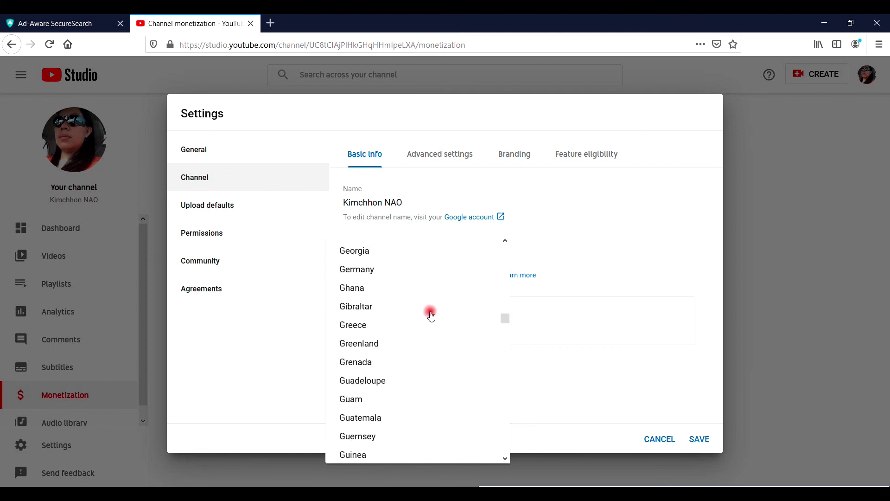
scroll(430, 315, "down", 12)
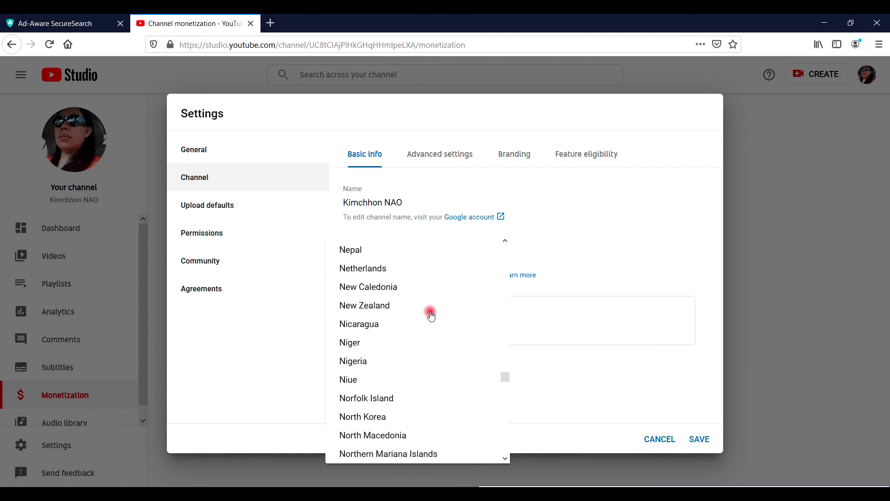
scroll(430, 316, "down", 6)
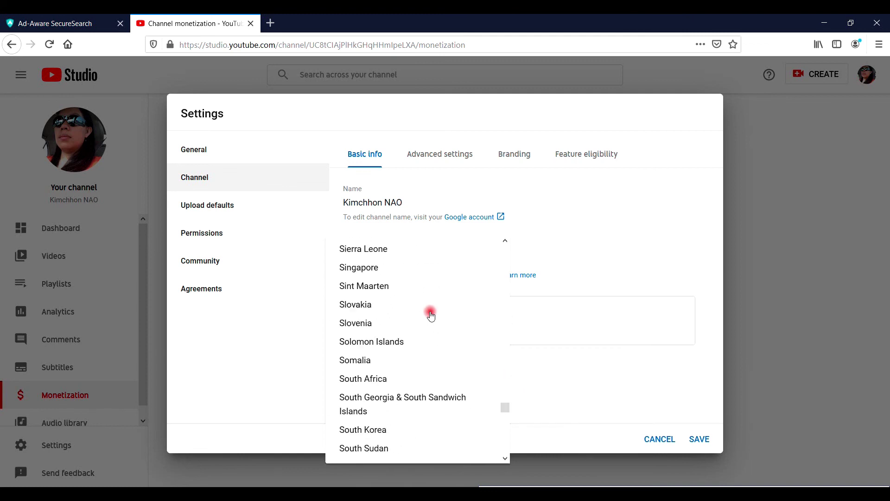
scroll(430, 315, "down", 3)
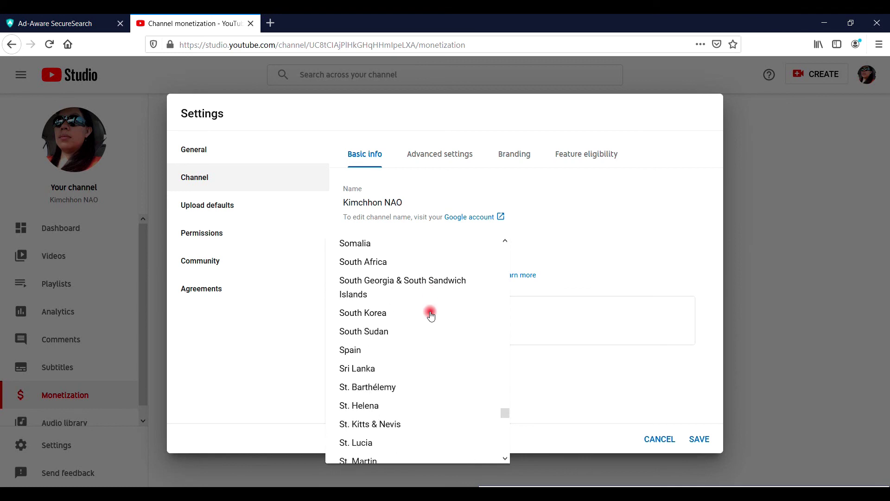
scroll(430, 316, "up", 5)
scroll(430, 315, "down", 3)
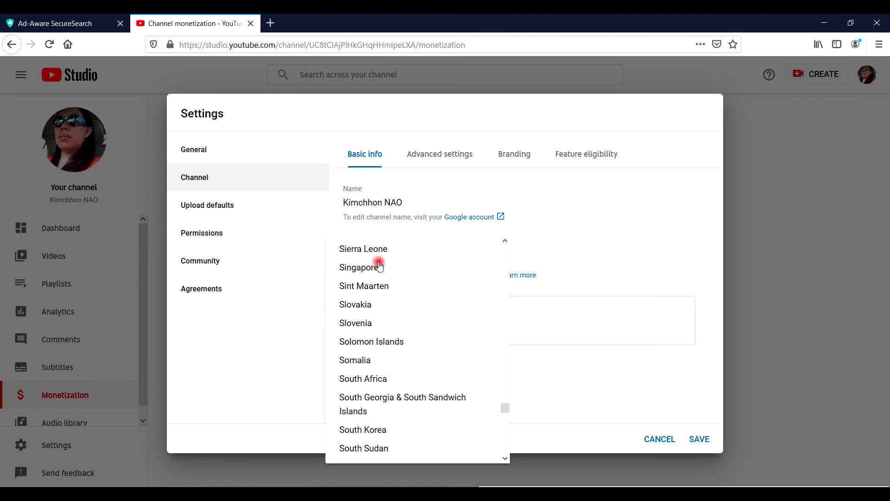
left_click(351, 268)
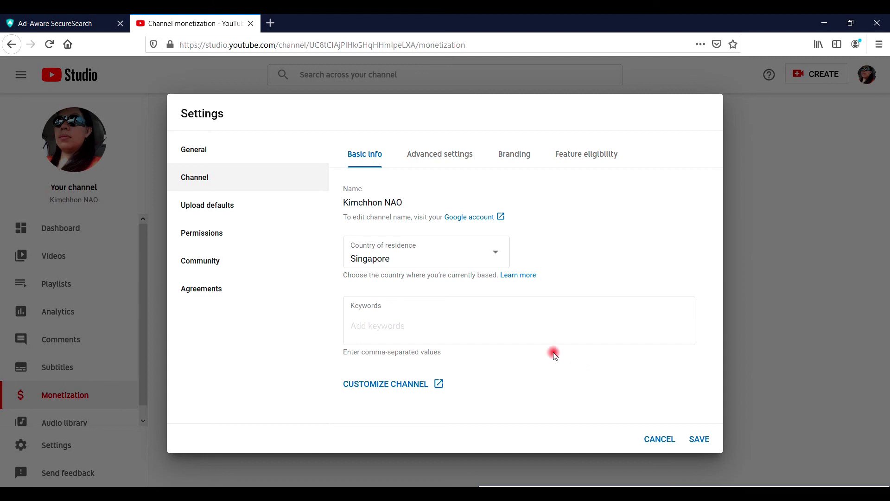
Discard the Singapore country change and go to the channel's Videos list via Dashboard.
left_click(660, 440)
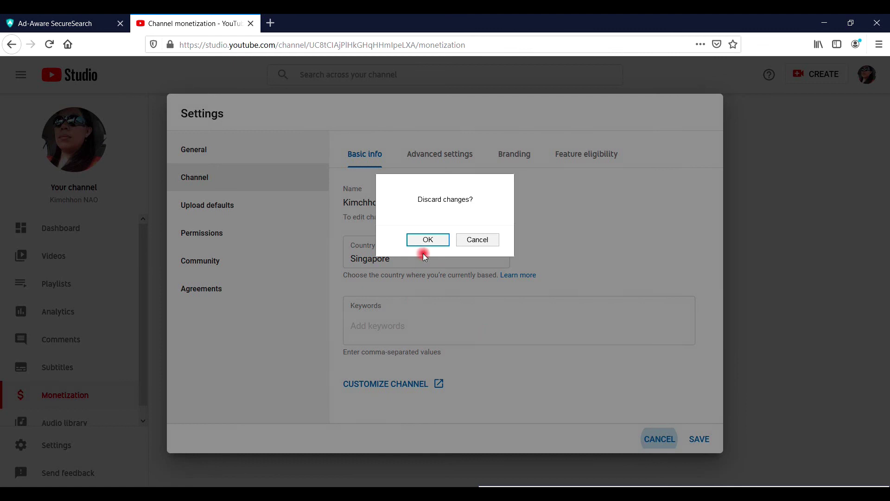
left_click(429, 239)
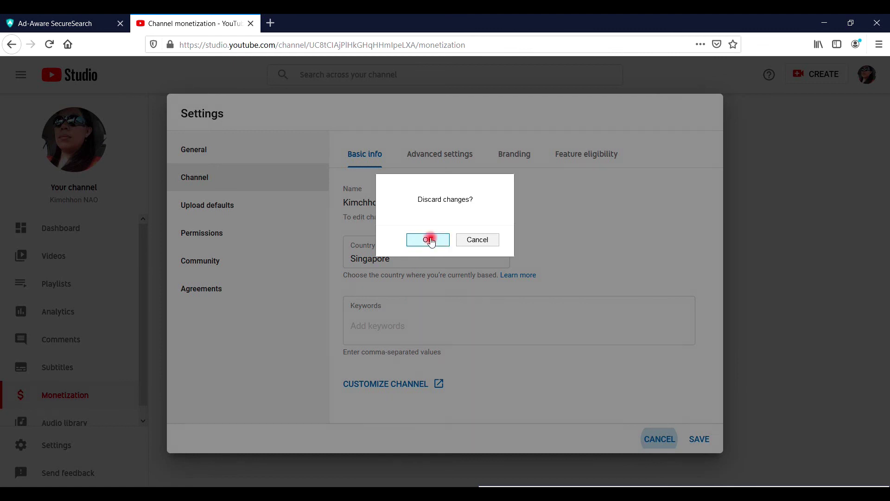
left_click(63, 231)
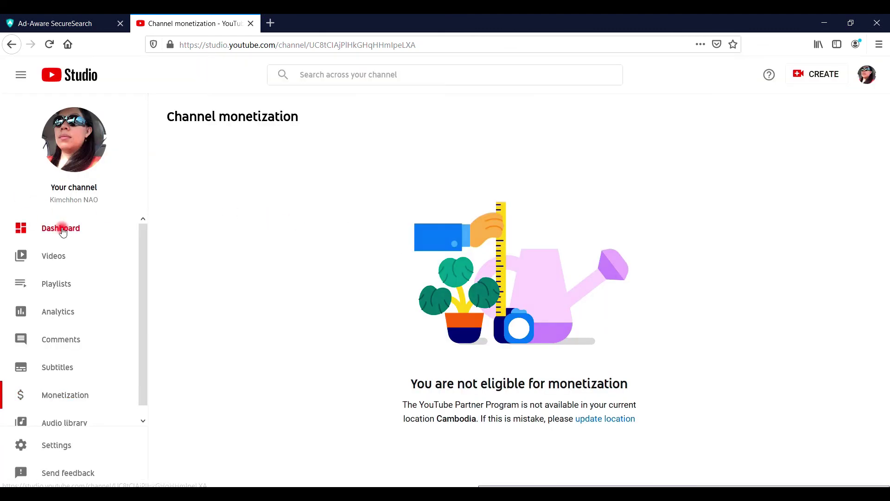
left_click(71, 259)
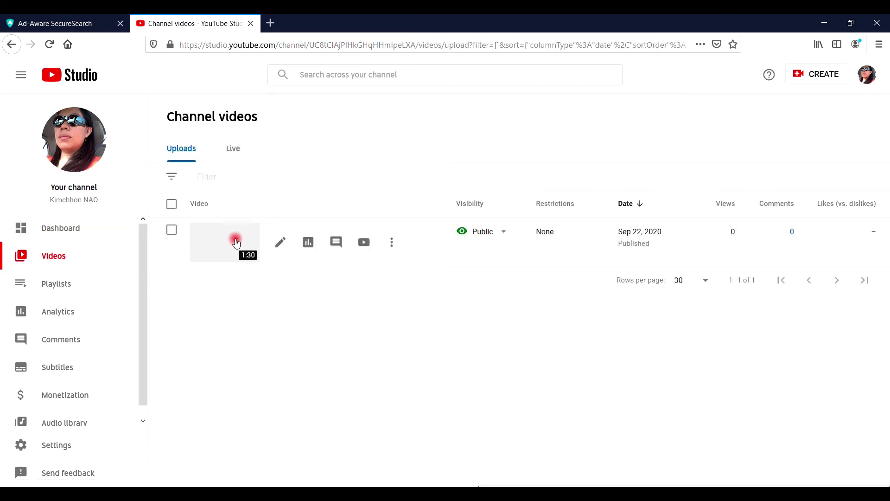
Open the French Corn video details and dismiss the customized menu and Grow your team tips.
left_click(235, 242)
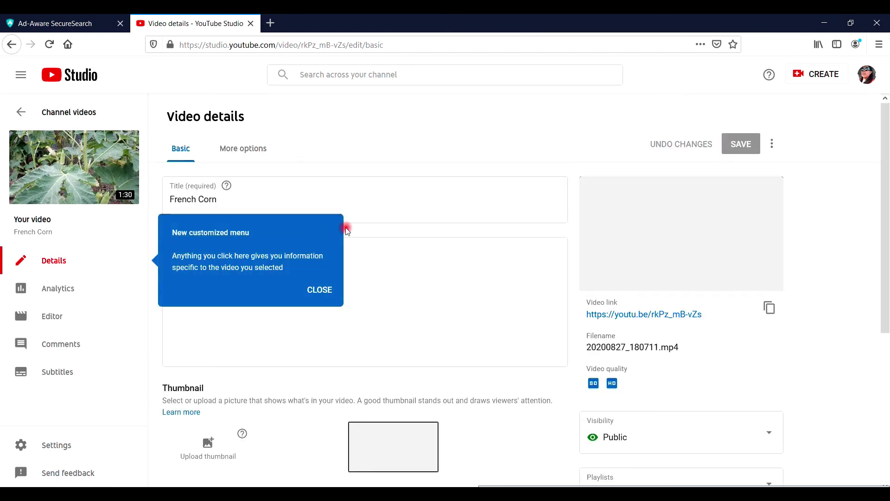
left_click(323, 292)
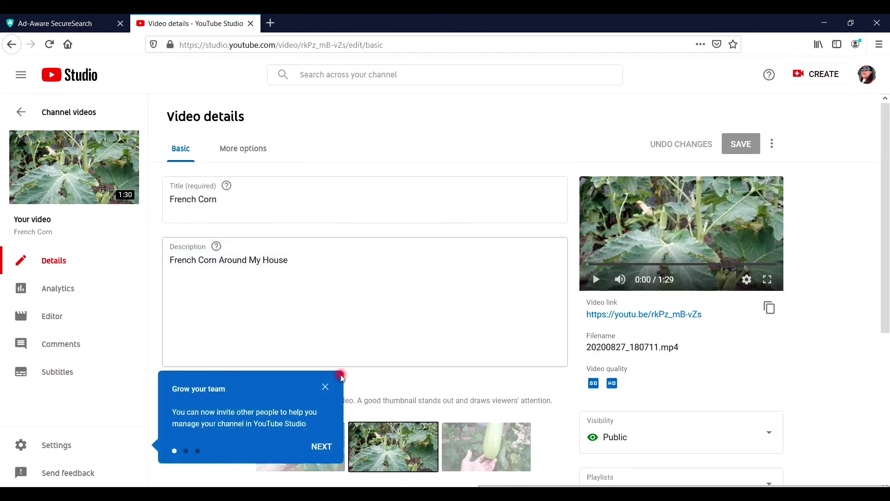
left_click(325, 386)
scroll(271, 283, "down", 4)
scroll(274, 283, "down", 1)
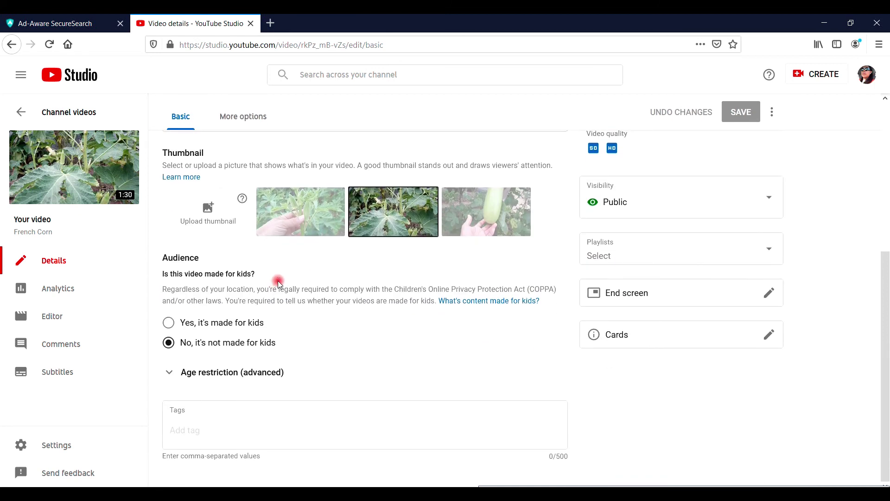
Try the suggested thumbnails, ending on the third, the pale gourd held in hand.
left_click(314, 216)
left_click(500, 218)
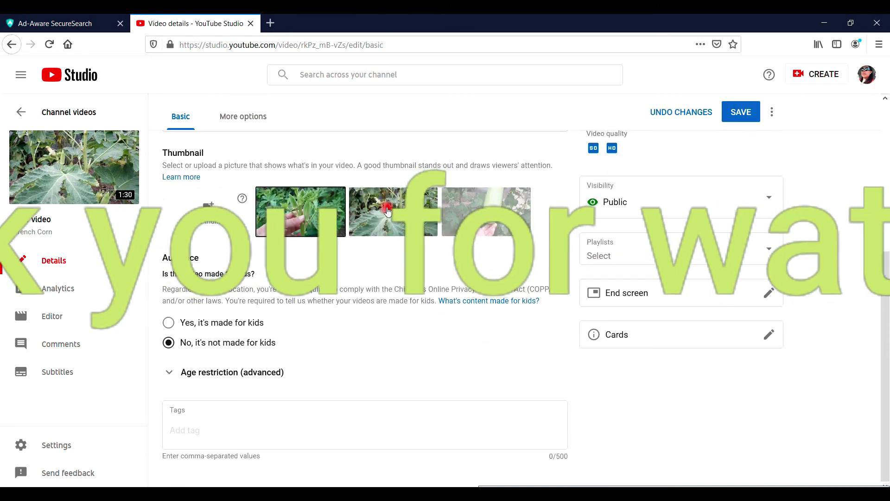
scroll(392, 245, "up", 1)
scroll(392, 246, "up", 3)
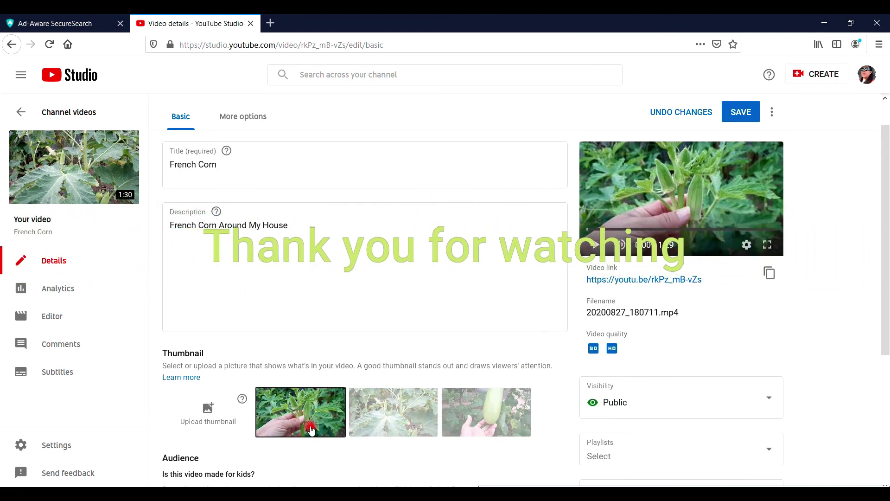
left_click(741, 112)
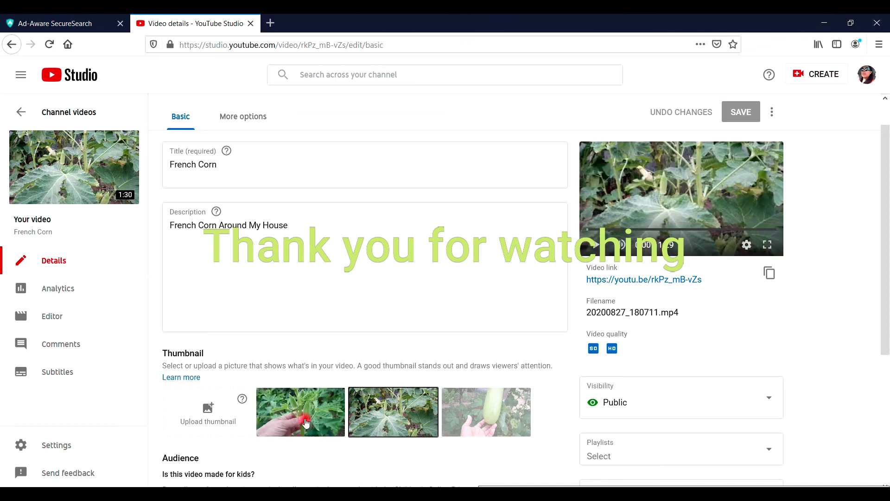
left_click(474, 416)
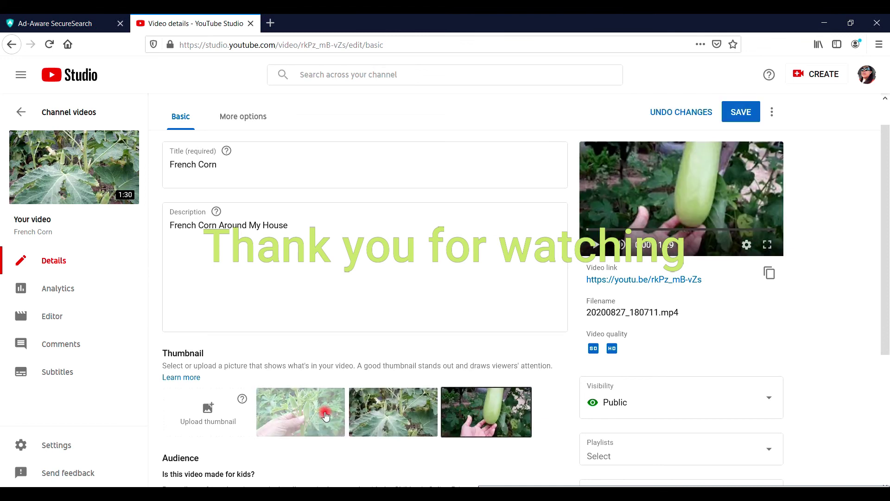